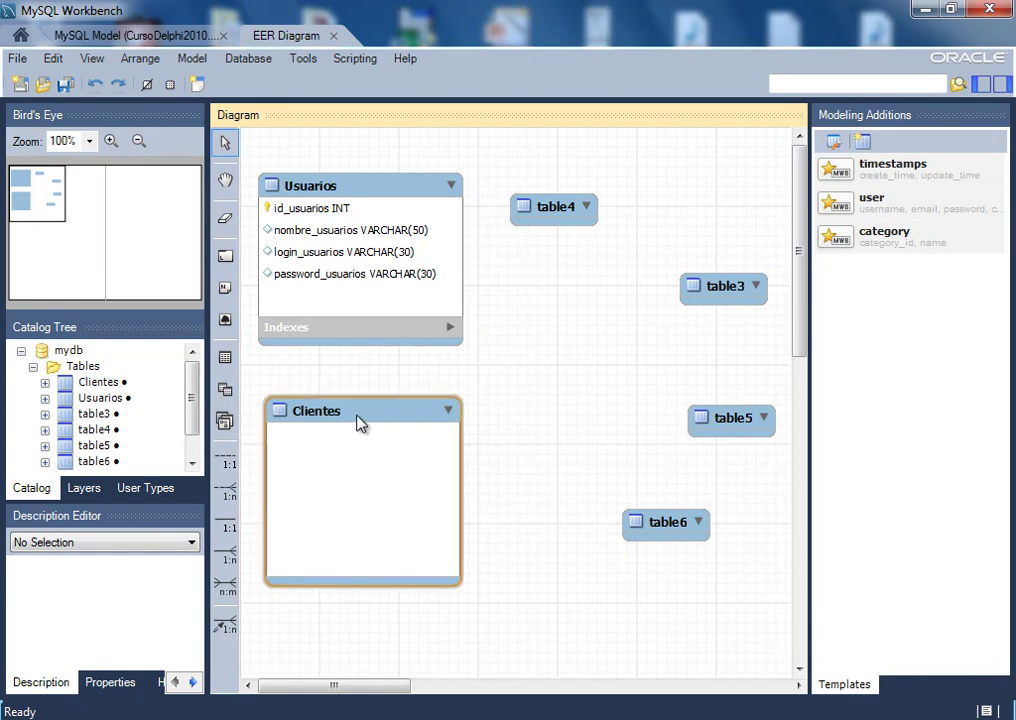
# Open the Clientes table from the diagram for editing and select its first empty column row
pyautogui.click(345, 503)
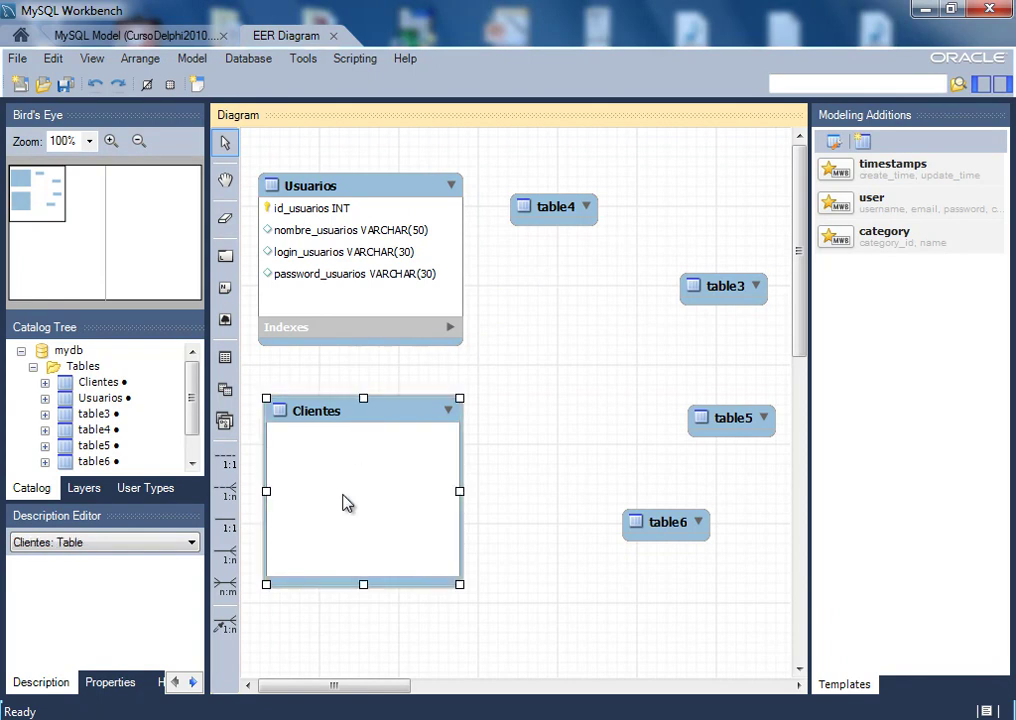
pyautogui.rightClick(341, 466)
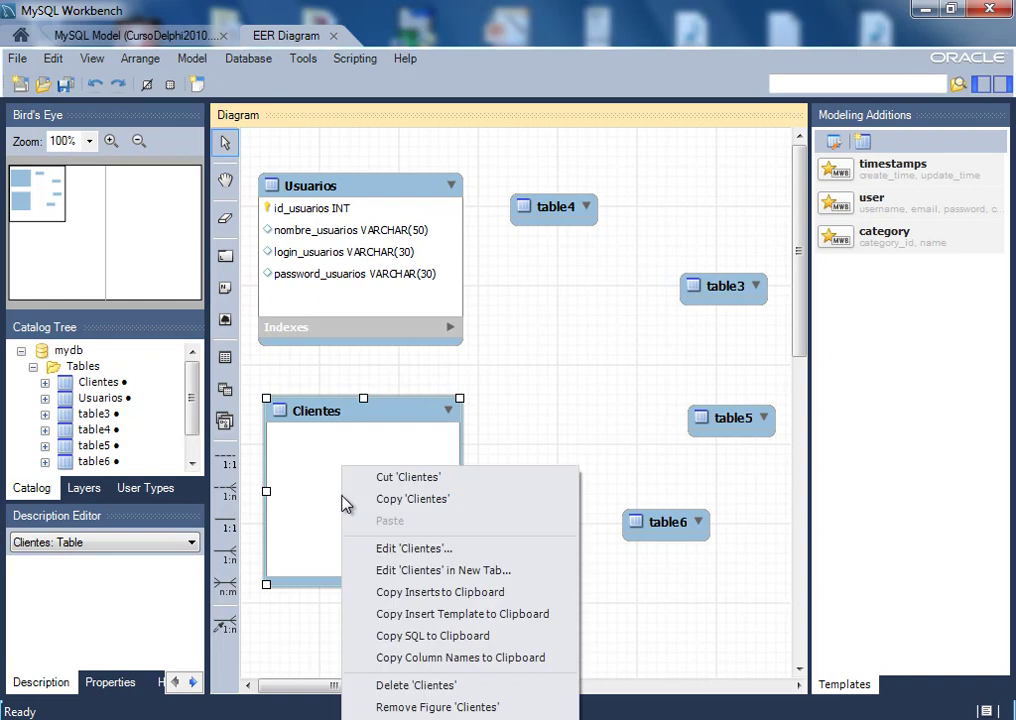
pyautogui.click(420, 553)
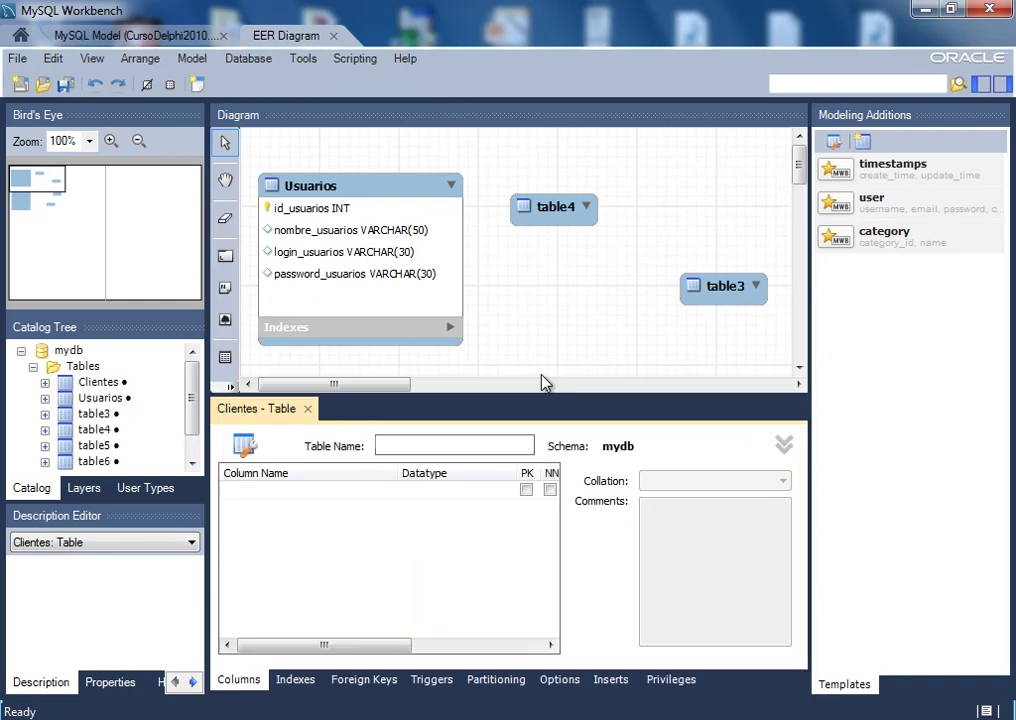
pyautogui.click(250, 492)
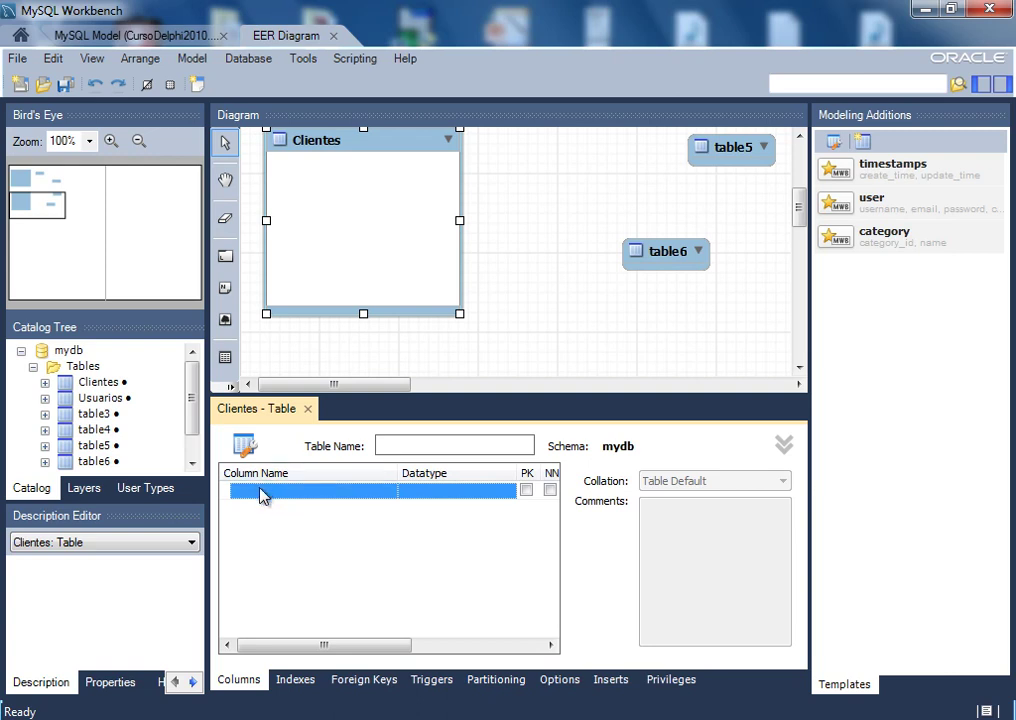
# Try to name the first column of the Clientes table id_clientes
pyautogui.doubleClick(261, 493)
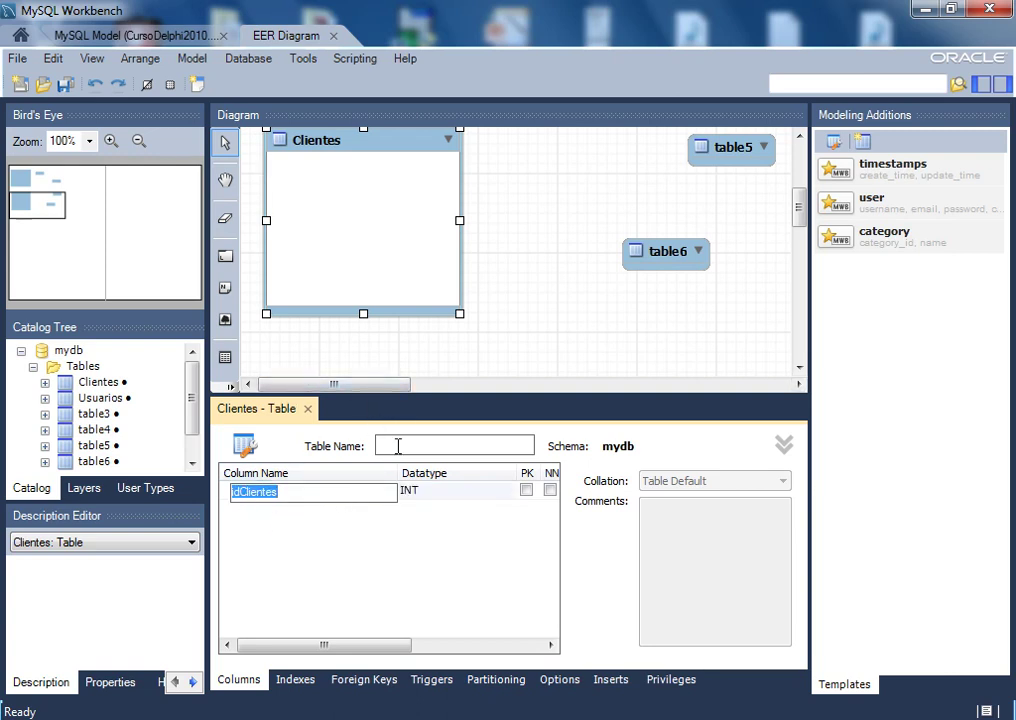
pyautogui.press('BackSpace')
pyautogui.write('id_cluent')
pyautogui.press('BackSpace')
pyautogui.press('BackSpace')
pyautogui.press('BackSpace')
pyautogui.press('BackSpace')
pyautogui.write('ientes')
pyautogui.hotkey('shift', 'Left')
pyautogui.hotkey('shift', 'Left')
pyautogui.hotkey('shift', 'Left')
pyautogui.hotkey('shift', 'Left')
pyautogui.hotkey('shift', 'Left')
pyautogui.hotkey('shift', 'Left')
pyautogui.hotkey('shift', 'Left')
pyautogui.hotkey('shift', 'Left')
# Make the first column of the Clientes table an auto-incrementing primary key
pyautogui.moveTo(390, 656); pyautogui.dragTo(415, 658)
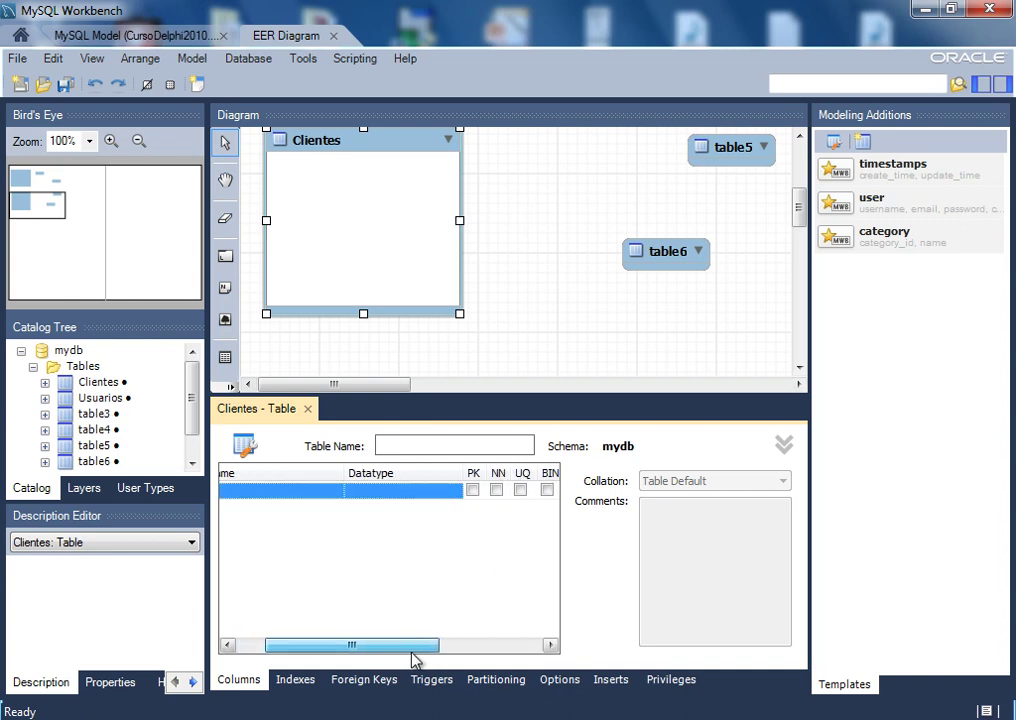
pyautogui.click(472, 490)
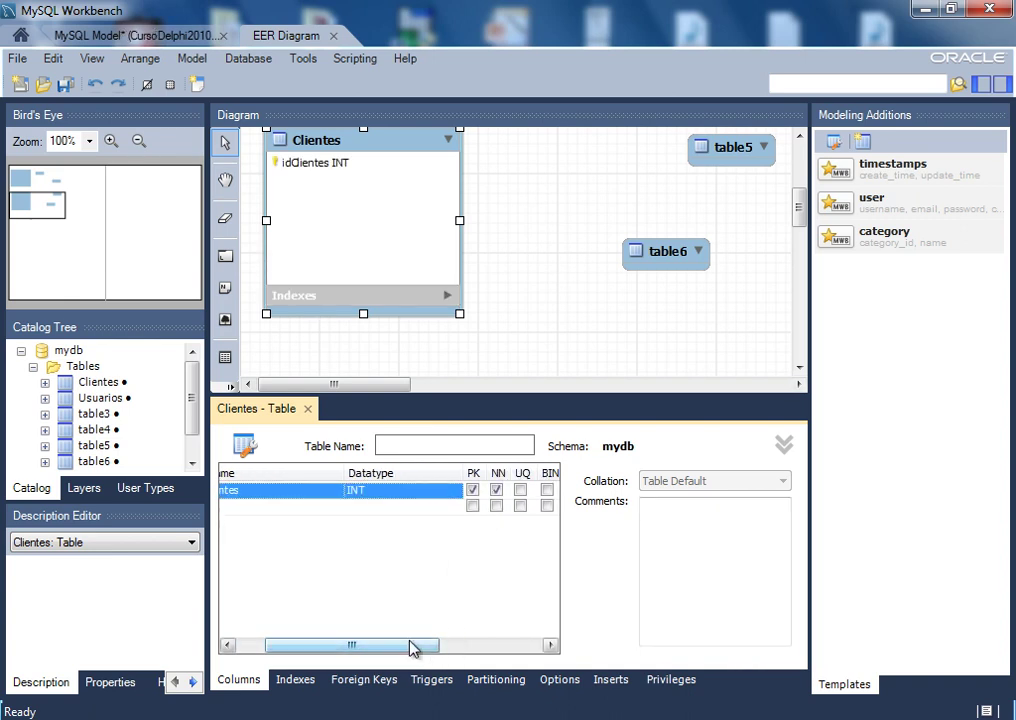
pyautogui.moveTo(415, 646); pyautogui.dragTo(537, 643)
pyautogui.click(425, 490)
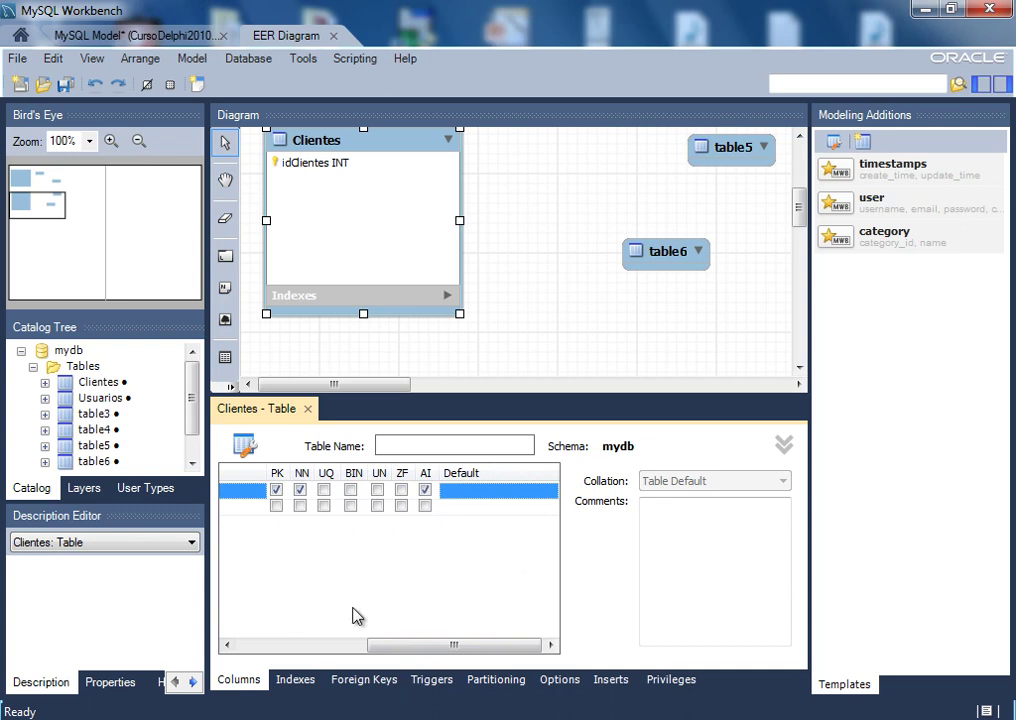
# Rename the primary key column of the Clientes table as id_clientes
pyautogui.click(297, 646)
pyautogui.click(290, 508)
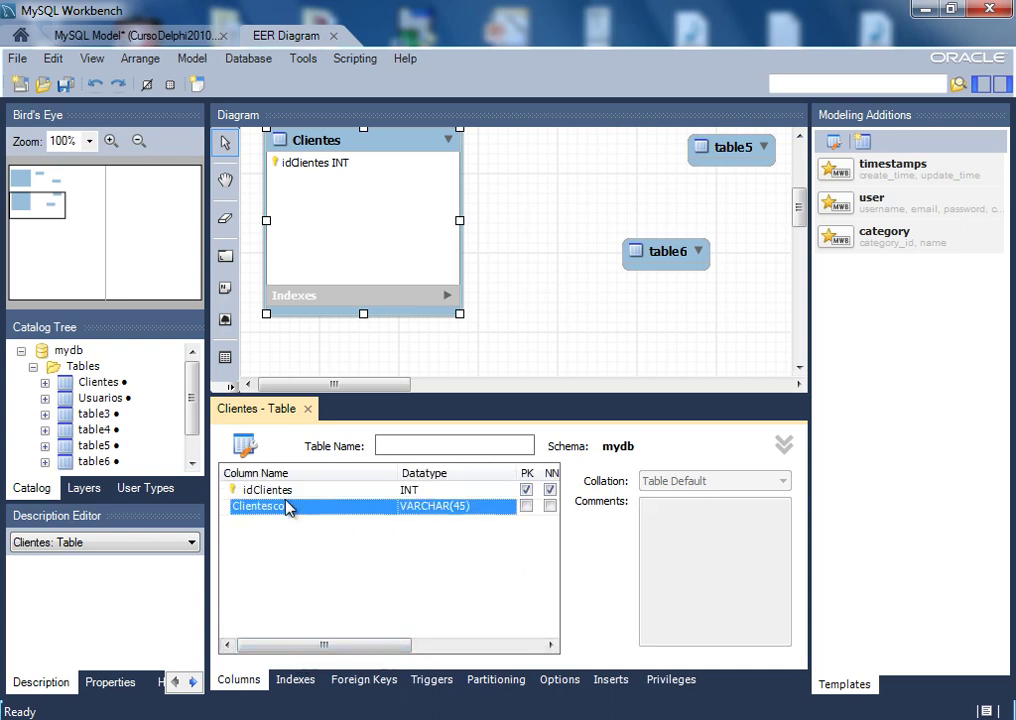
pyautogui.click(281, 491)
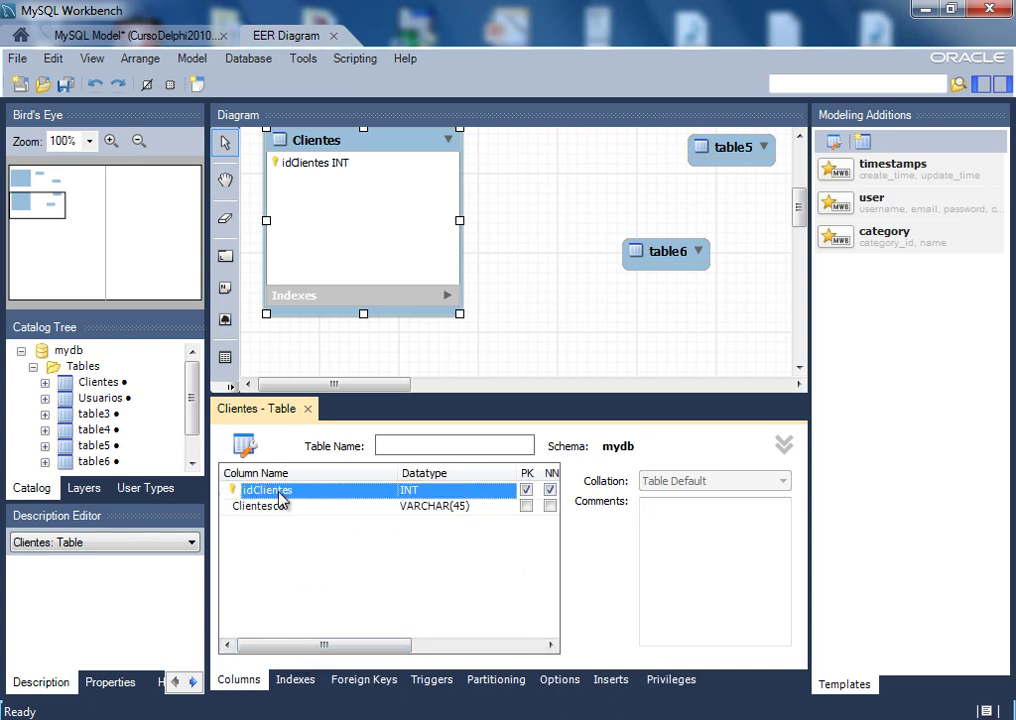
pyautogui.click(280, 491)
pyautogui.press('Home')
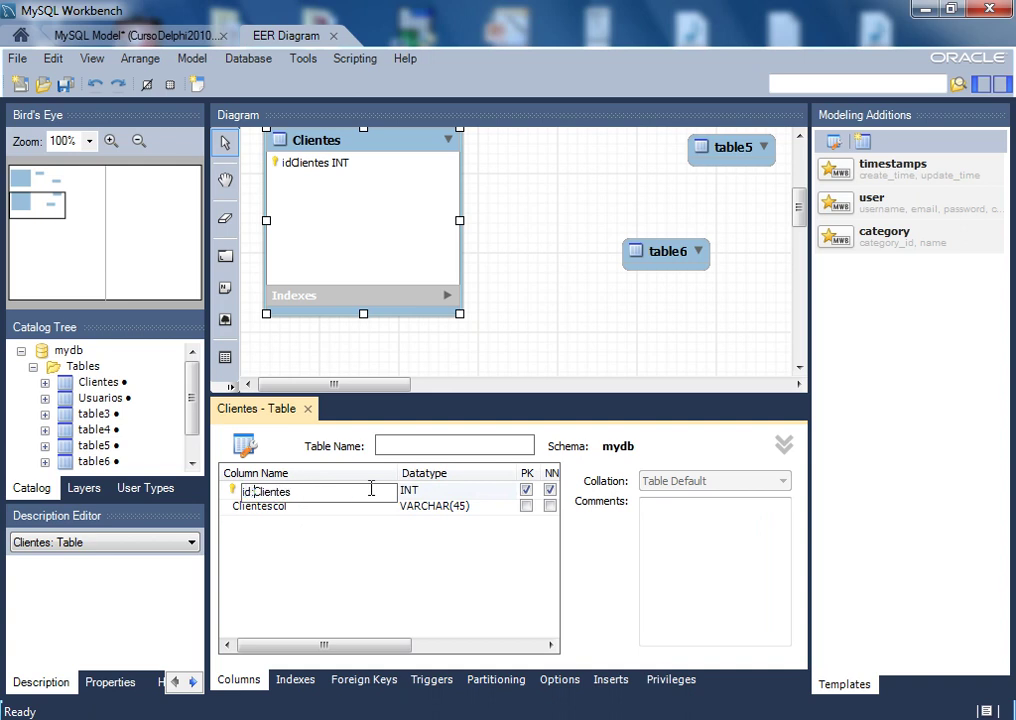
pyautogui.press('Delete')
pyautogui.write('c')
pyautogui.write('_')
pyautogui.press('Tab')
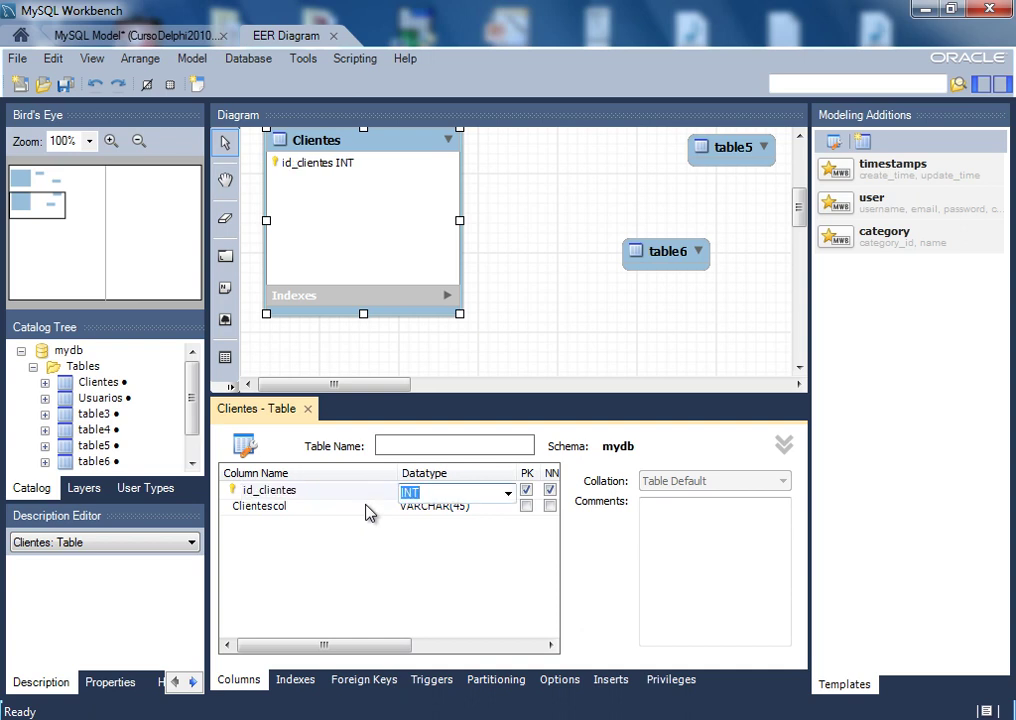
# Name the second column of the Clientes table razonsocial_clientes
pyautogui.click(313, 507)
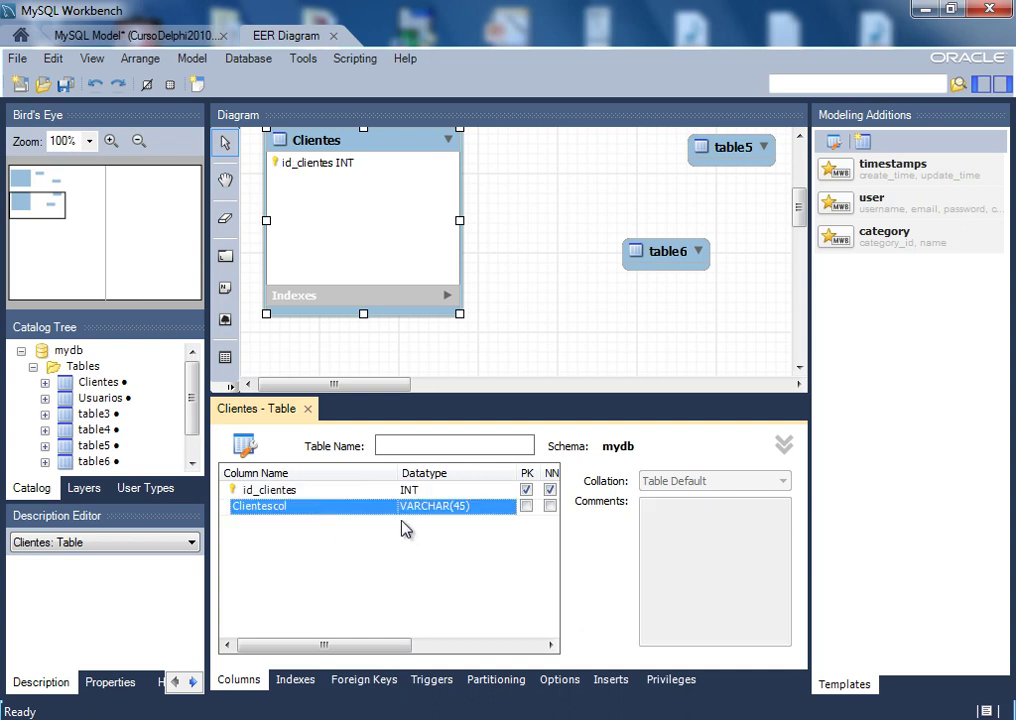
pyautogui.click(272, 512)
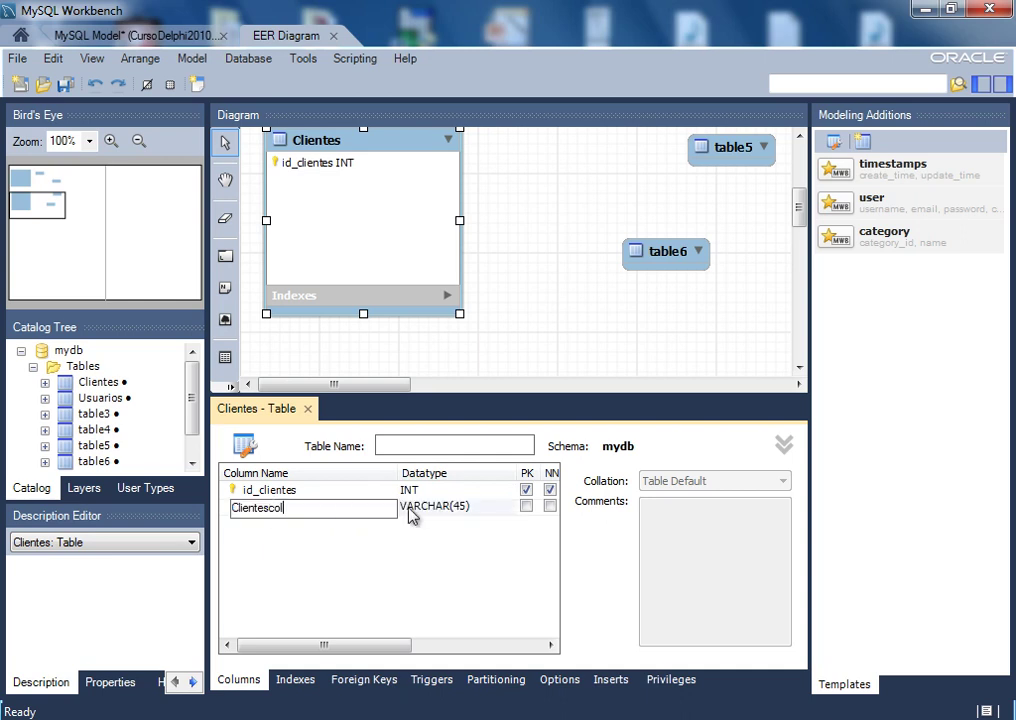
pyautogui.press('Delete')
pyautogui.press('Delete')
pyautogui.press('Delete')
pyautogui.press('BackSpace')
pyautogui.press('BackSpace')
pyautogui.press('BackSpace')
pyautogui.press('BackSpace')
pyautogui.press('BackSpace')
pyautogui.press('BackSpace')
pyautogui.press('BackSpace')
pyautogui.press('BackSpace')
pyautogui.write('razonso')
pyautogui.press('BackSpace')
pyautogui.press('BackSpace')
pyautogui.write('o')
pyautogui.press('BackSpace')
pyautogui.write('social_clientes')
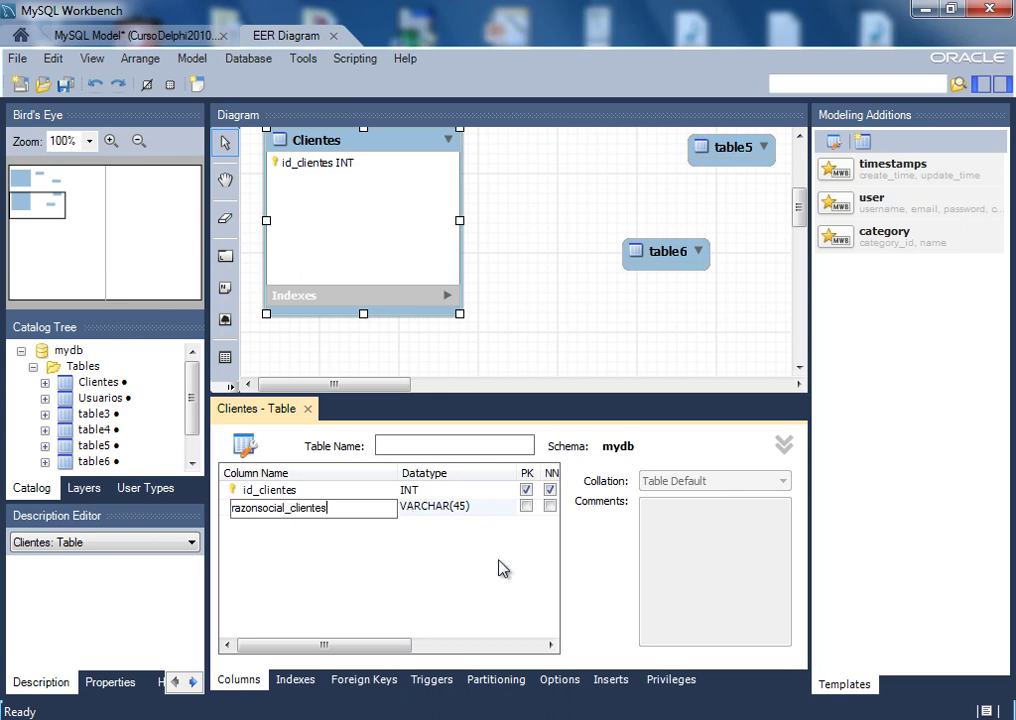
# Set the datatype of the razonsocial_clientes column to VARCHAR(50)
pyautogui.click(456, 507)
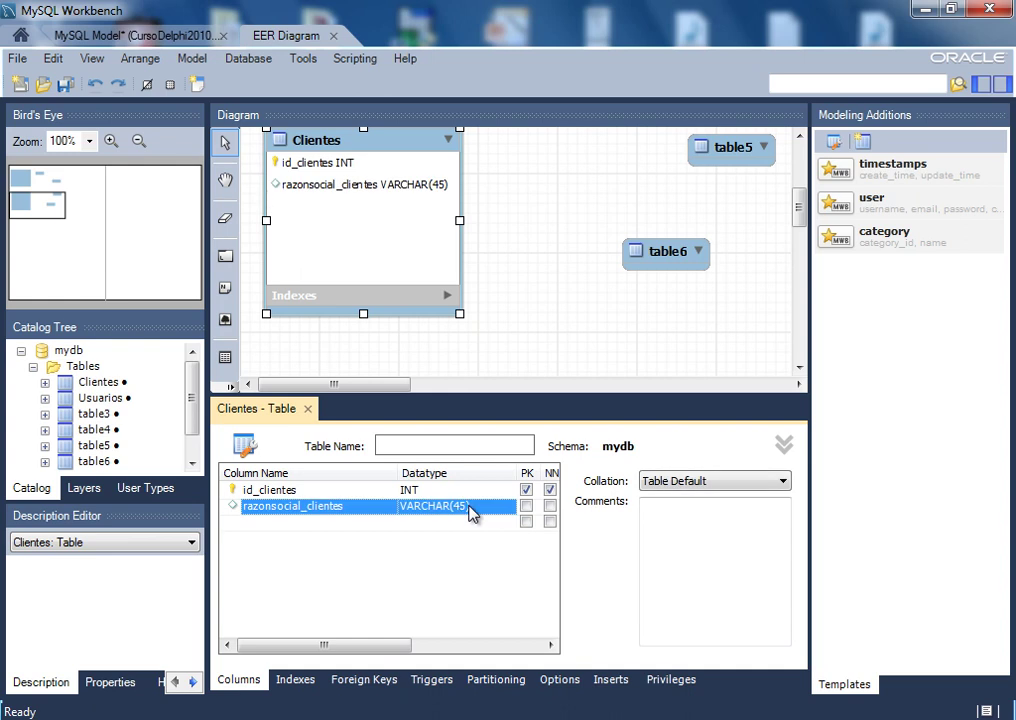
pyautogui.click(472, 513)
pyautogui.click(456, 508)
pyautogui.press('Delete')
pyautogui.press('Delete')
pyautogui.write('50')
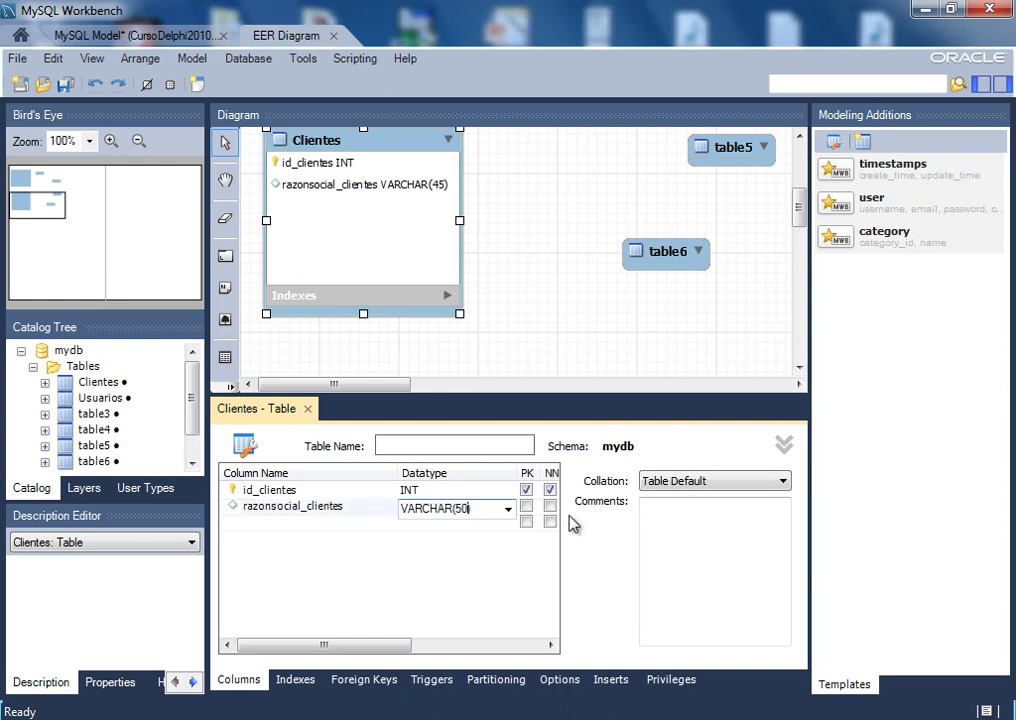
# Add a third column named direccion_clientes with the datatype VARCHAR(50) to the Clientes table
pyautogui.click(286, 531)
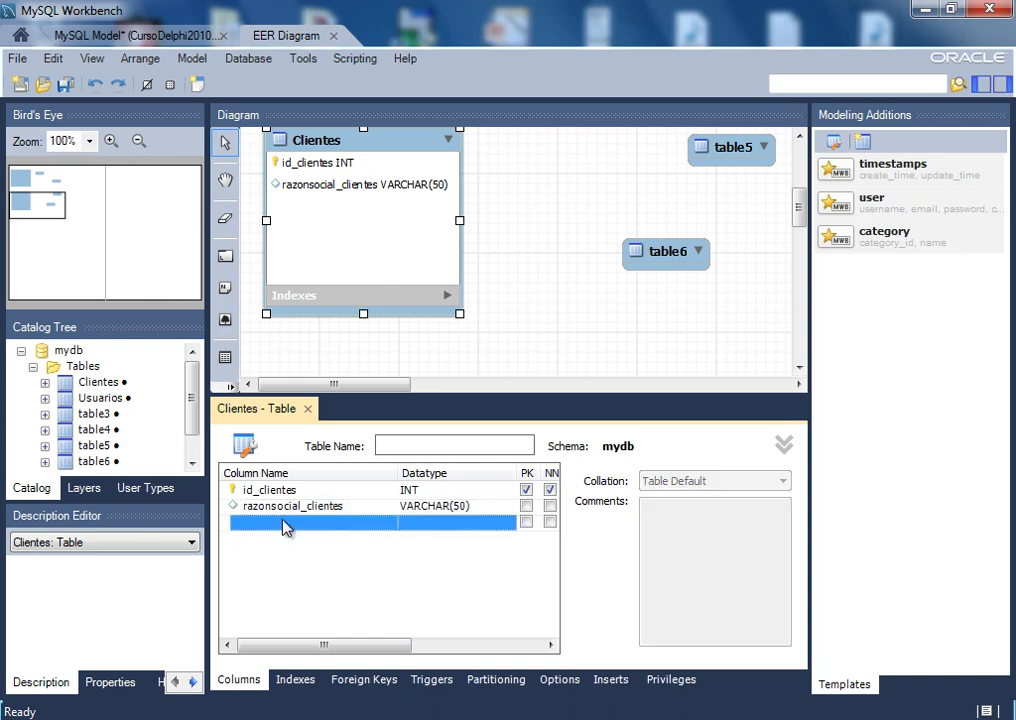
pyautogui.click(286, 528)
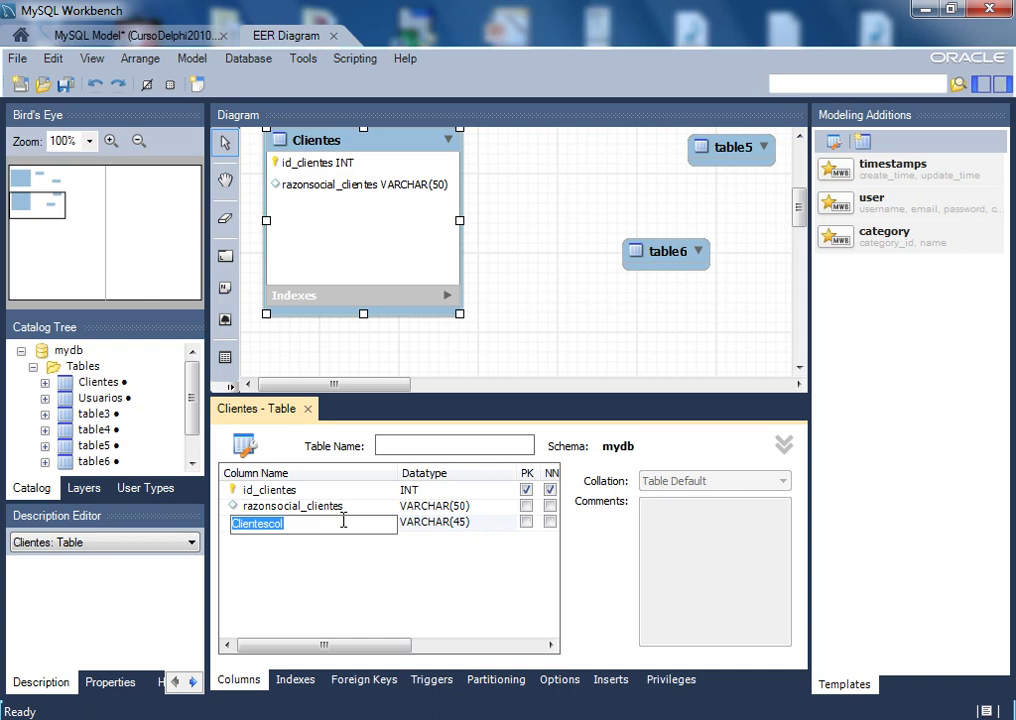
pyautogui.write('dir')
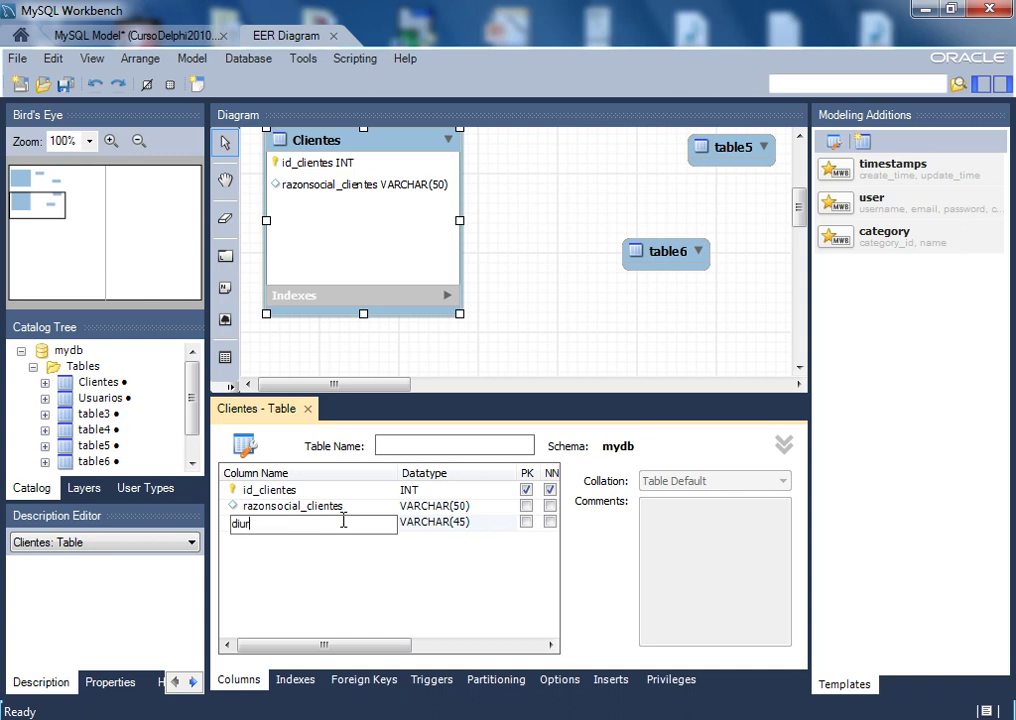
pyautogui.write('eccion_clientes')
pyautogui.press('Return')
pyautogui.click(465, 535)
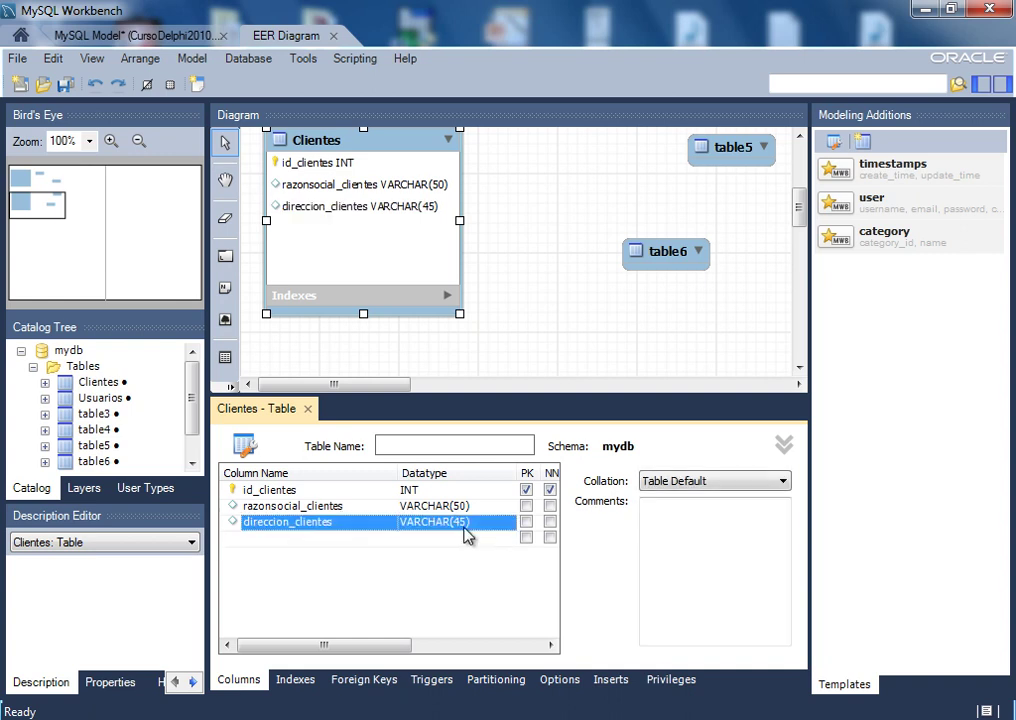
pyautogui.click(465, 529)
pyautogui.click(457, 525)
pyautogui.press('BackSpace')
pyautogui.press('Right')
pyautogui.write('0')
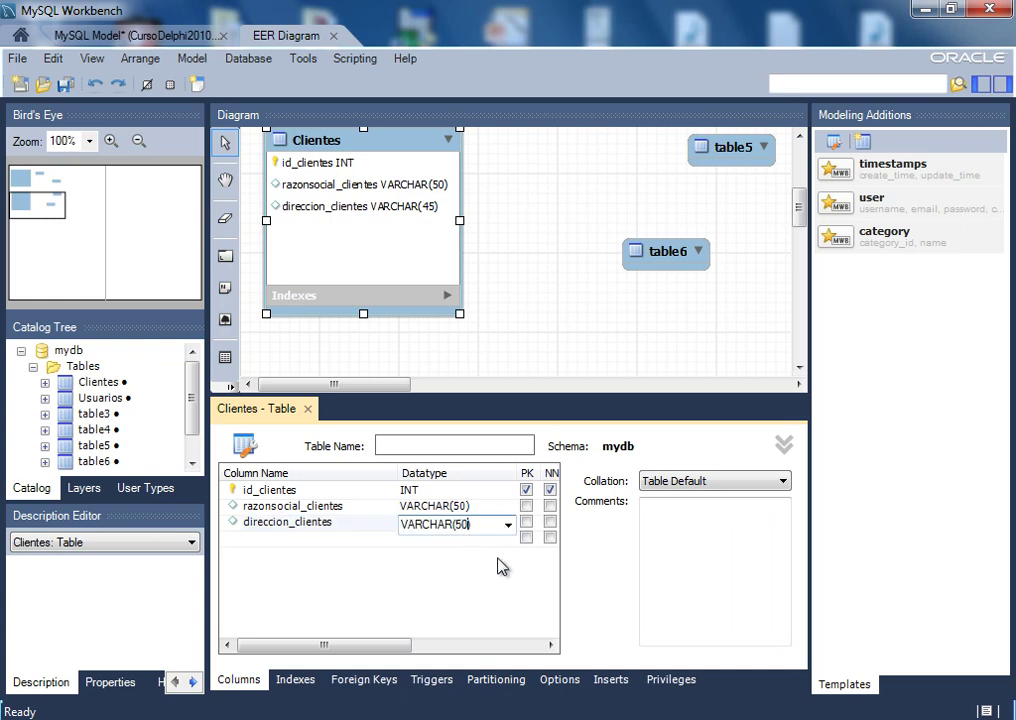
# Add a column named ciudad_clientes below direccion_clientes in the Clientes table
pyautogui.click(266, 538)
pyautogui.click(266, 538)
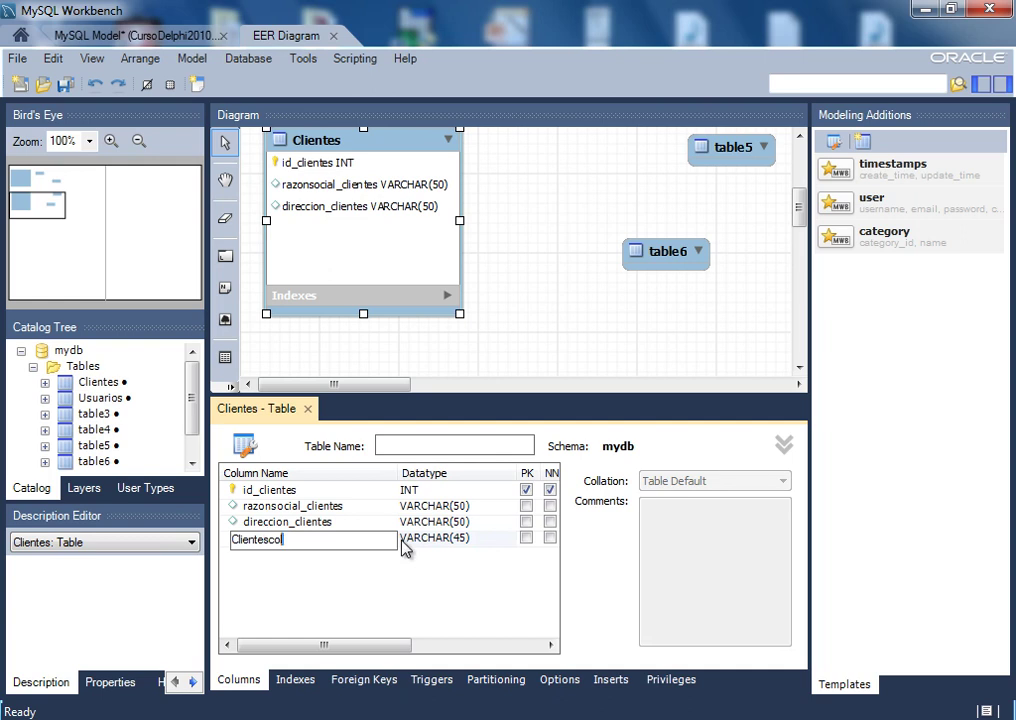
pyautogui.hotkey('shift', 'Left')
pyautogui.hotkey('shift', 'Left')
pyautogui.hotkey('shift', 'Left')
pyautogui.hotkey('shift', 'Left')
pyautogui.hotkey('shift', 'Left')
pyautogui.hotkey('shift', 'Left')
pyautogui.hotkey('shift', 'Left')
pyautogui.hotkey('shift', 'Left')
pyautogui.hotkey('shift', 'Left')
pyautogui.hotkey('shift', 'Left')
pyautogui.hotkey('shift', 'Left')
pyautogui.press('BackSpace')
pyautogui.write('ciudad_clientes')
pyautogui.press('Return')
# Set the datatype of the ciudad_clientes column to VARCHAR(30)
pyautogui.click(462, 545)
pyautogui.click(462, 545)
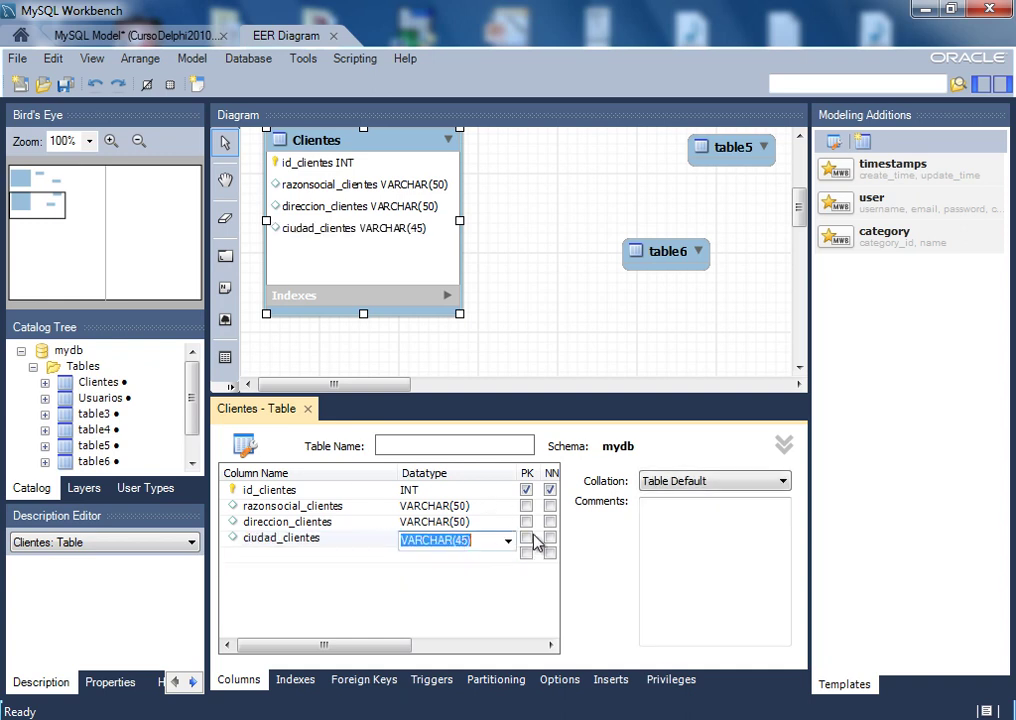
pyautogui.press('End')
pyautogui.press('Left')
pyautogui.press('BackSpace')
pyautogui.press('BackSpace')
pyautogui.write('30')
pyautogui.press('Return')
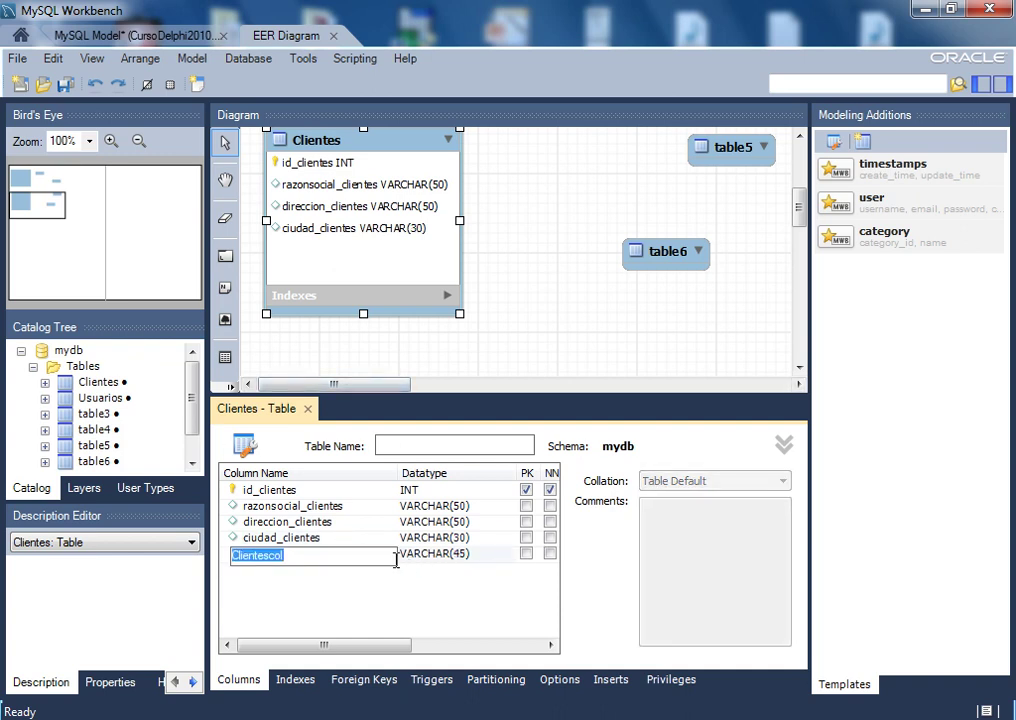
# Add a column named estado_clientes with the datatype VARCHAR(30) below ciudad_clientes
pyautogui.press('BackSpace')
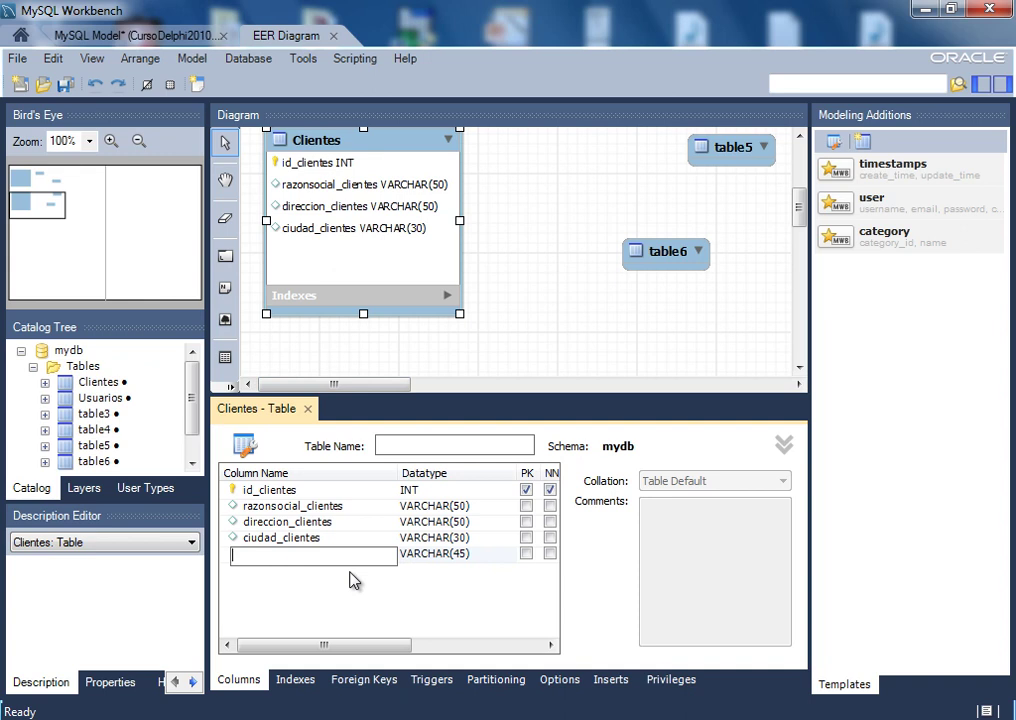
pyautogui.write('estado_clientes')
pyautogui.press('Return')
pyautogui.click(457, 555)
pyautogui.click(463, 556)
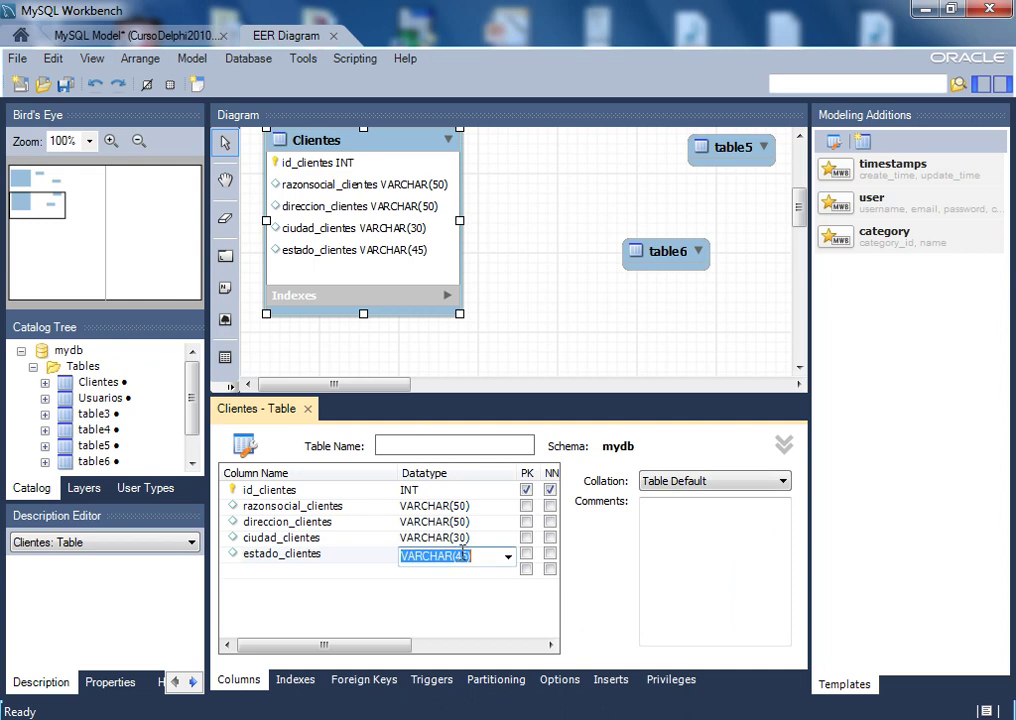
pyautogui.press('BackSpace')
pyautogui.press('BackSpace')
pyautogui.press('BackSpace')
pyautogui.write('30')
pyautogui.press('Return')
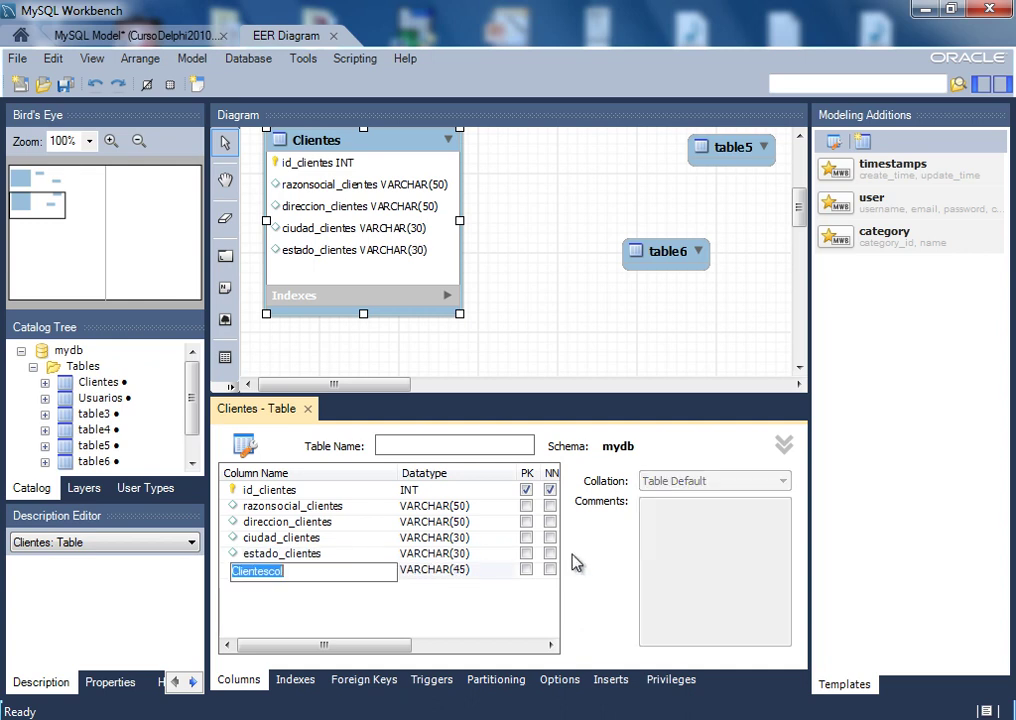
# Add a column named pais_clientes with the datatype VARCHAR(30) below estado_clientes
pyautogui.press('BackSpace')
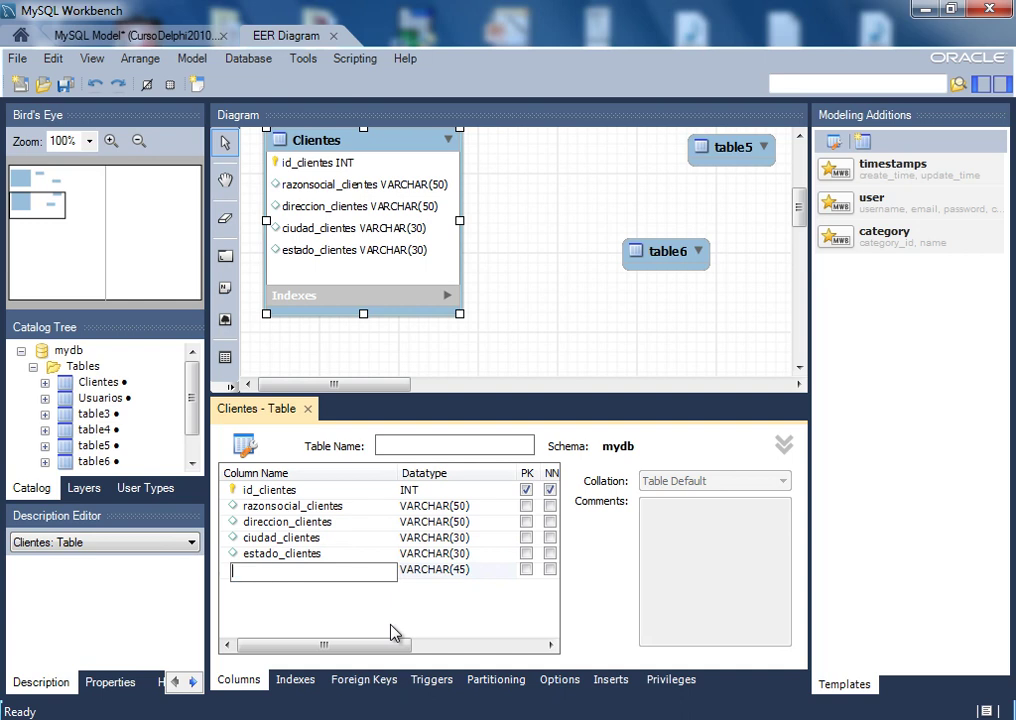
pyautogui.write('pais_clientes')
pyautogui.press('Return')
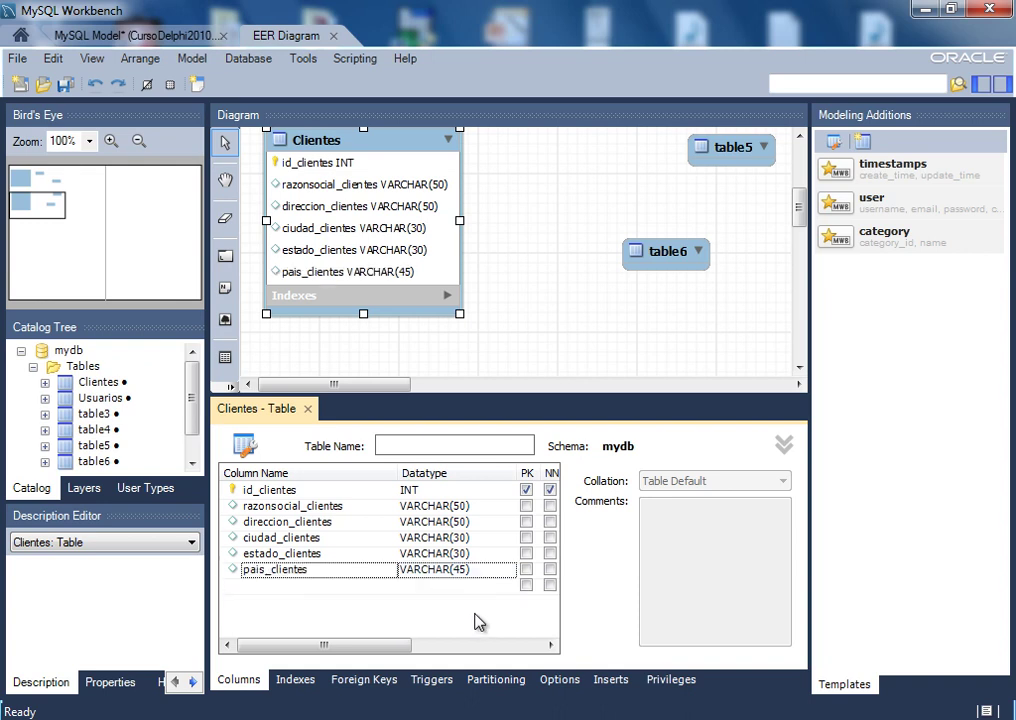
pyautogui.click(460, 556)
pyautogui.click(463, 572)
pyautogui.click(463, 574)
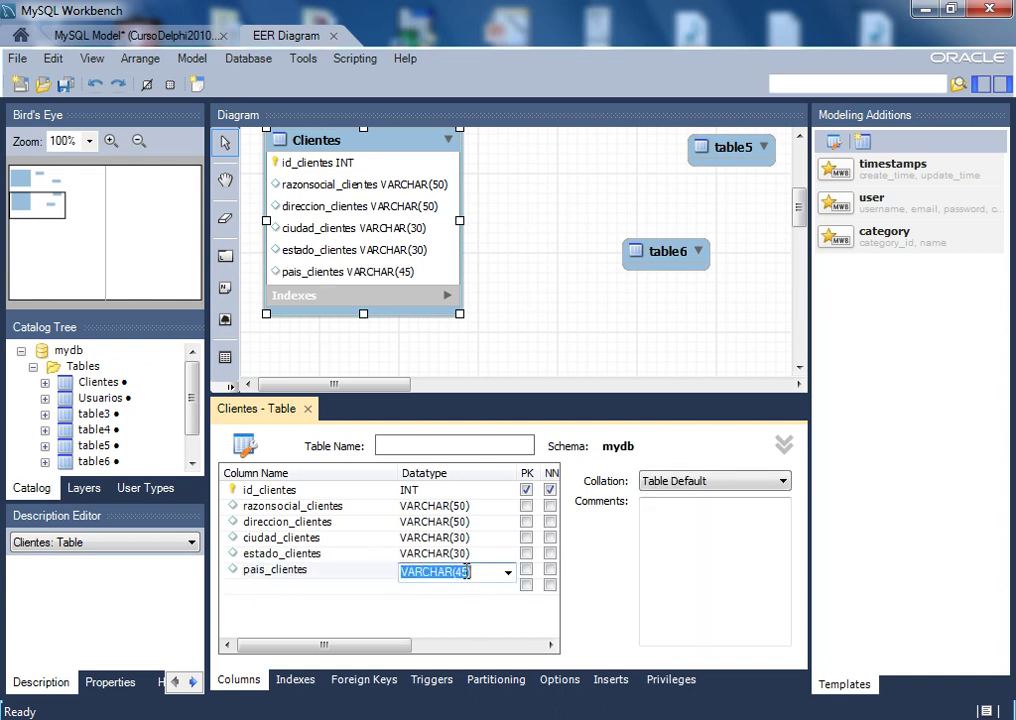
pyautogui.press('Right')
pyautogui.press('Left')
pyautogui.press('Left')
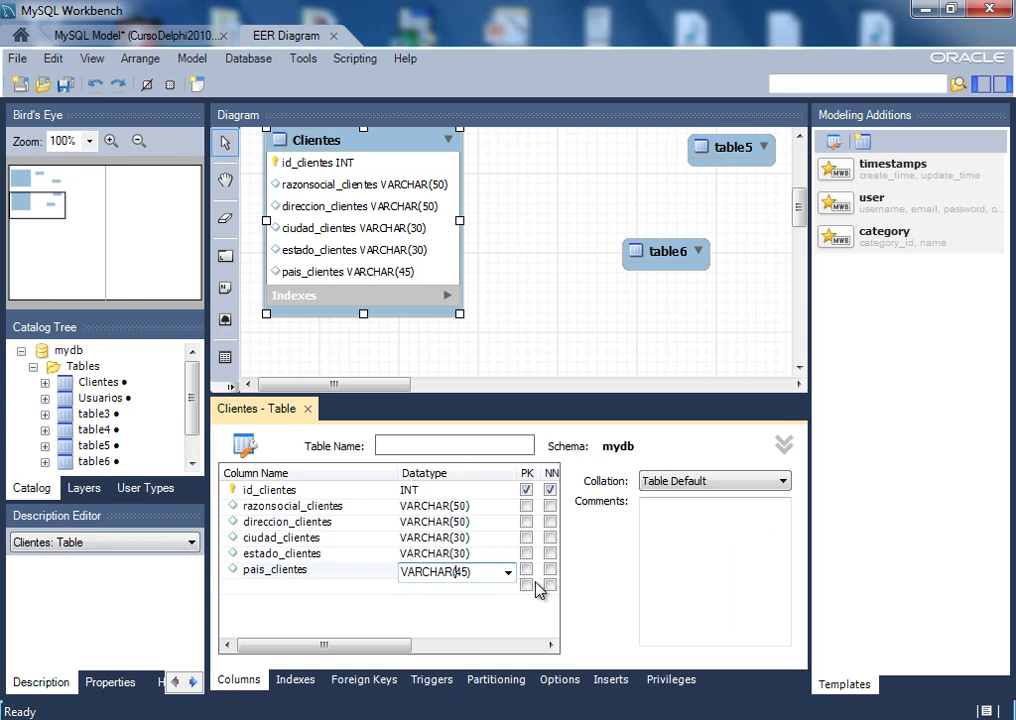
pyautogui.press('BackSpace')
pyautogui.press('Delete')
pyautogui.write('30')
pyautogui.press('Return')
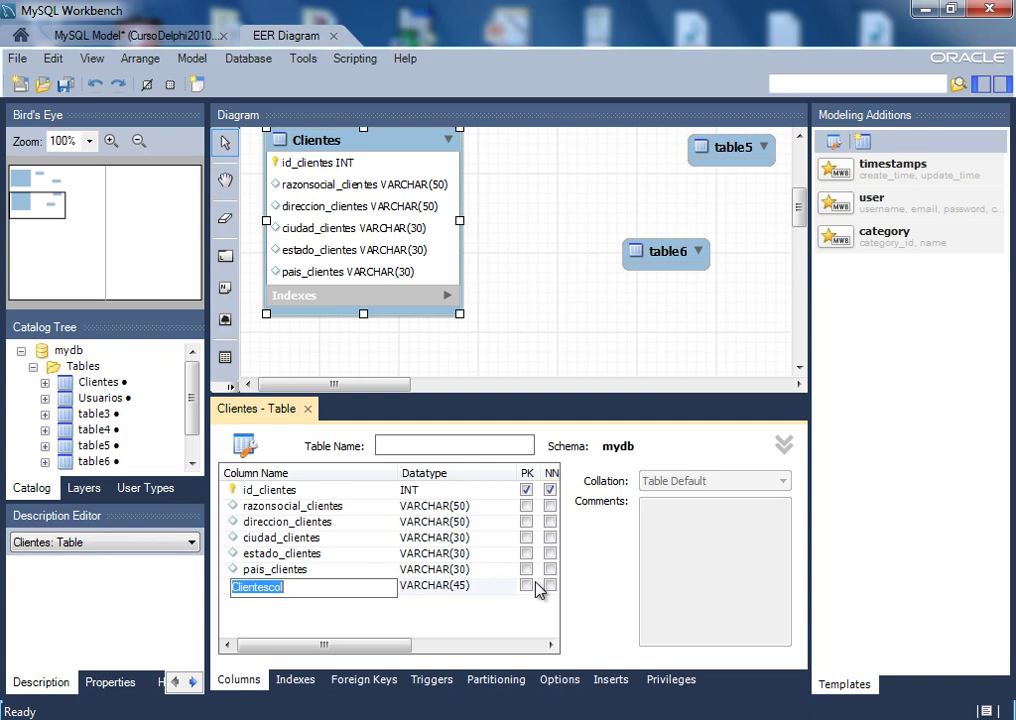
# Add a column named rif_clientes with the datatype VARCHAR(15) below pais_clientes
pyautogui.press('BackSpace')
pyautogui.write('rif')
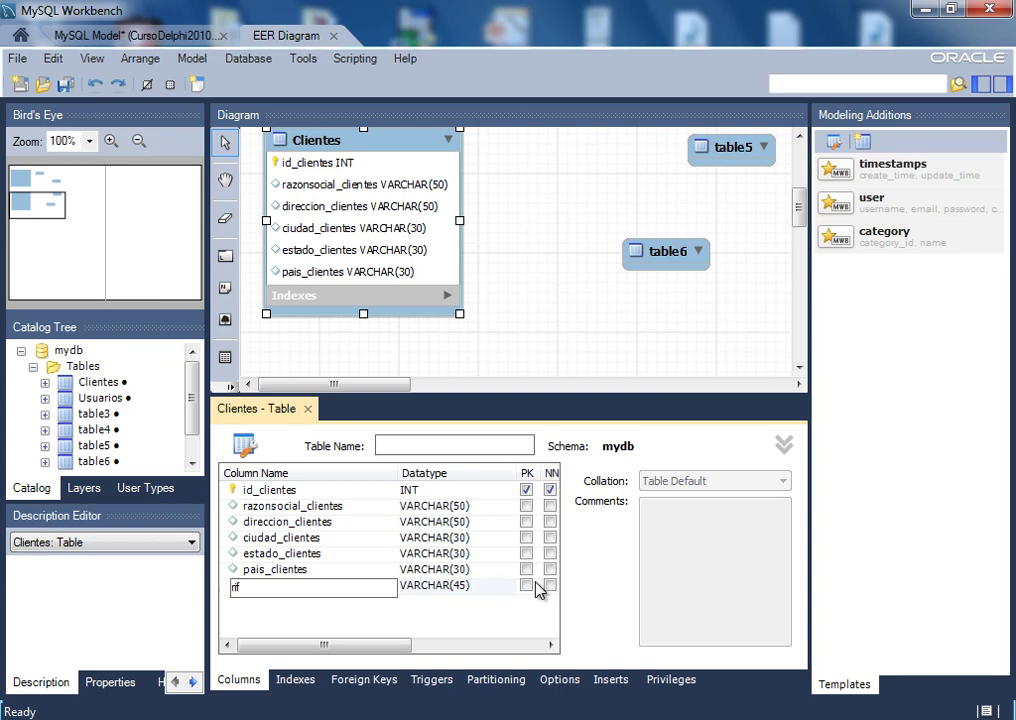
pyautogui.write('_clientes')
pyautogui.press('Tab')
pyautogui.press('Right')
pyautogui.press('Left')
pyautogui.press('Left')
pyautogui.press('BackSpace')
pyautogui.write('1')
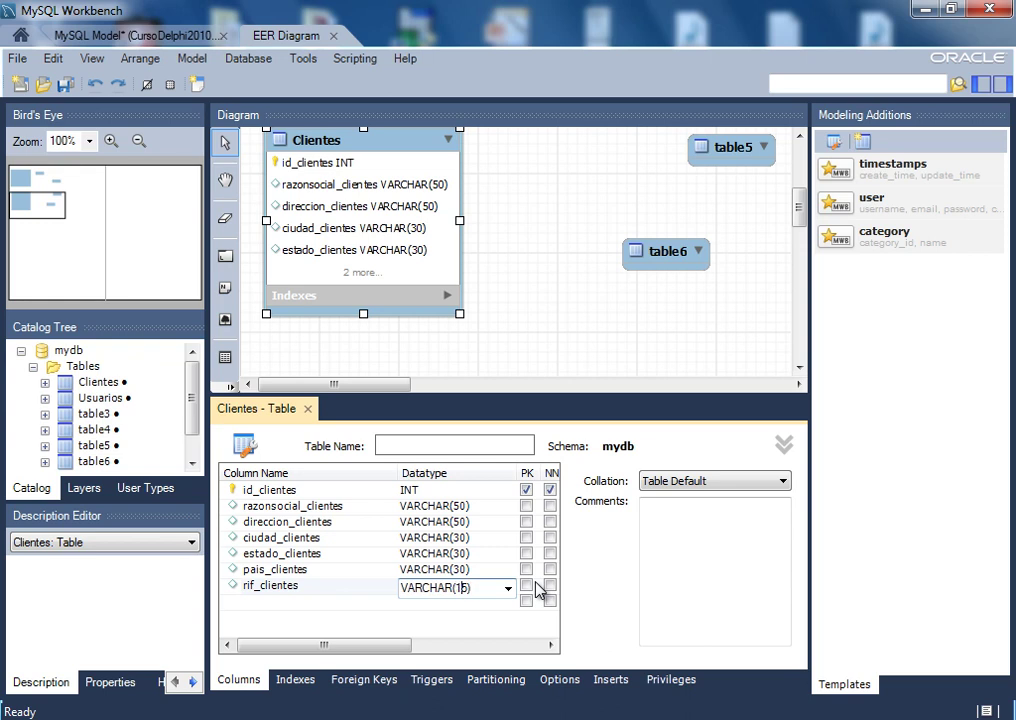
# Add a column named telefonos_clientes with the datatype VARCHAR(30) below rif_clientes
pyautogui.press('Return')
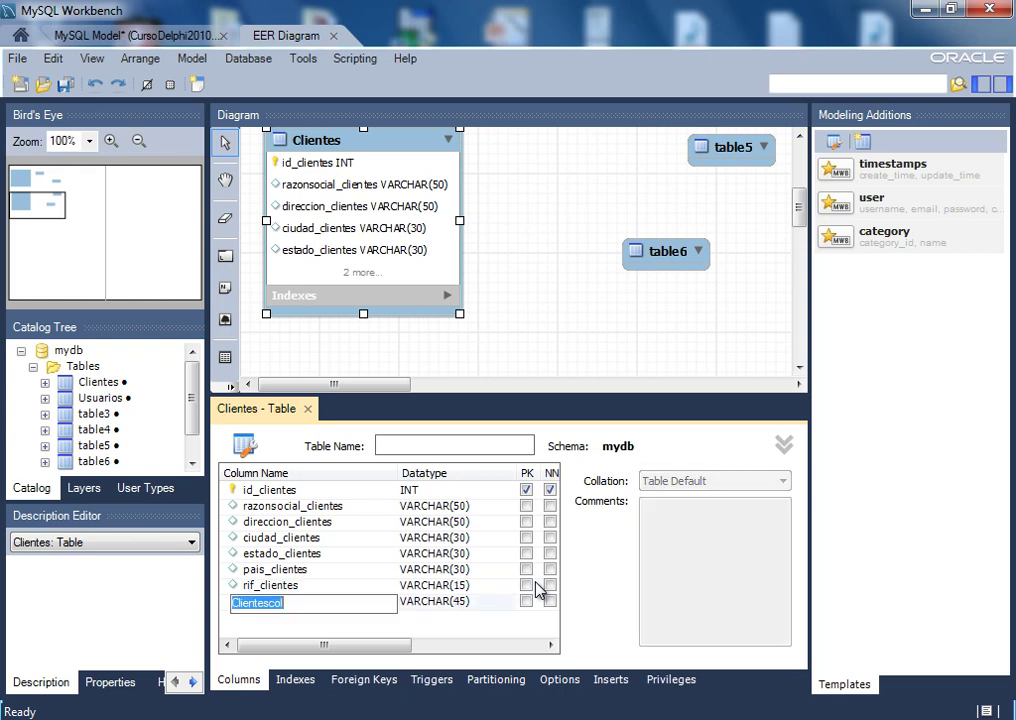
pyautogui.write('telefonos_clientes')
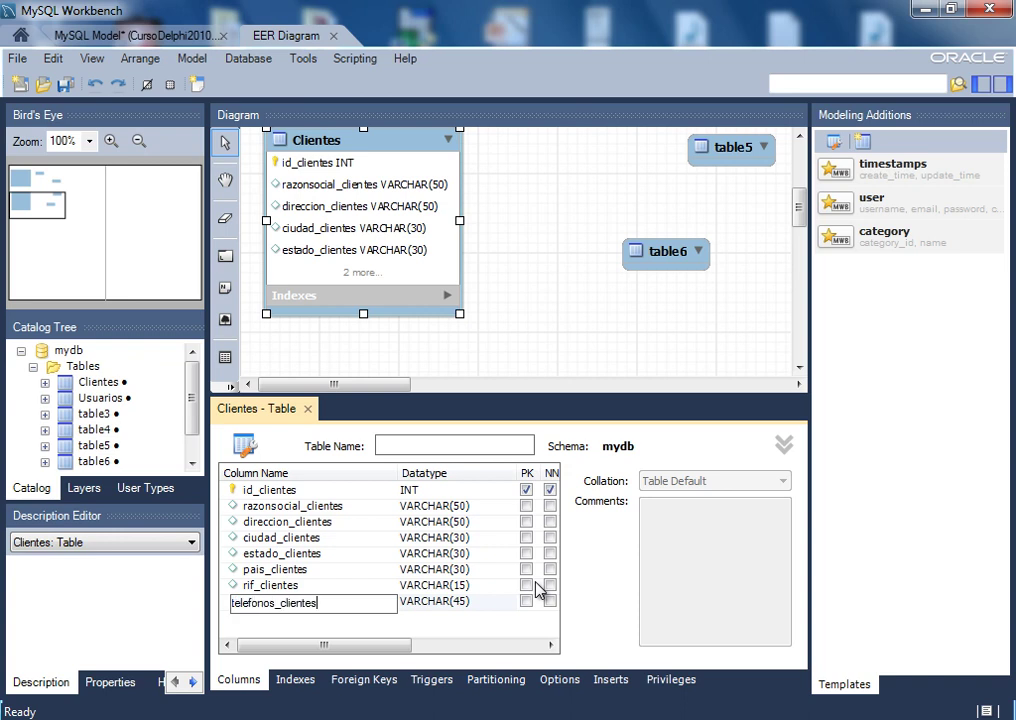
pyautogui.press('Tab')
pyautogui.press('End')
pyautogui.press('BackSpace')
pyautogui.press('BackSpace')
pyautogui.write('5)')
pyautogui.press('BackSpace')
pyautogui.write('30')
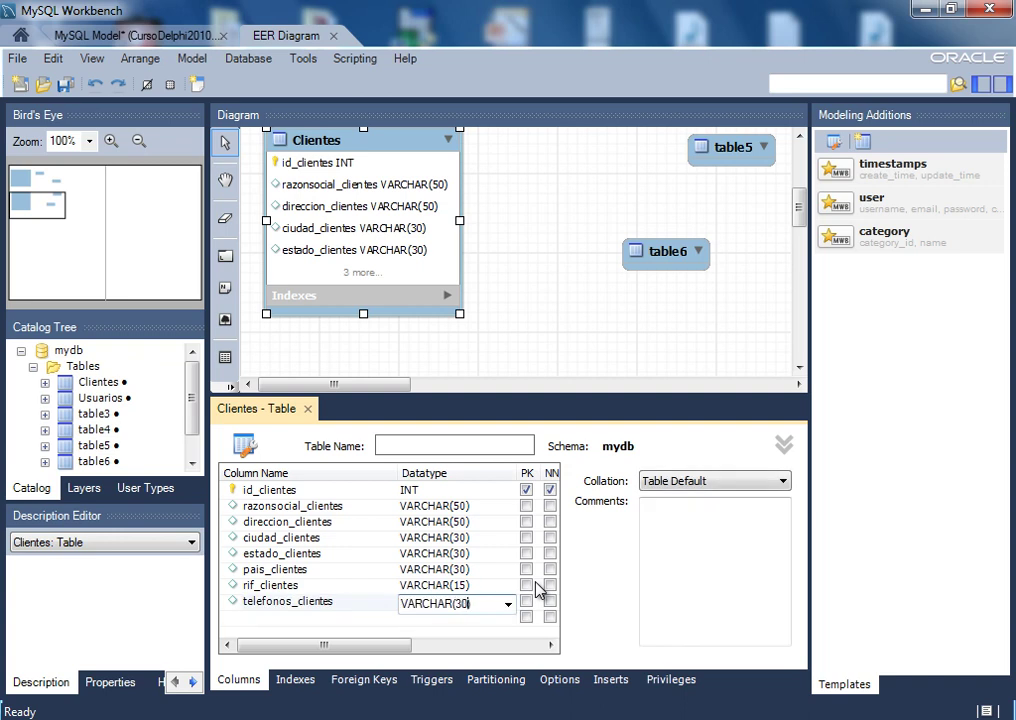
# Add a column named fax_clientes with the datatype VARCHAR(30) below telefonos_clientes
pyautogui.press('Tab')
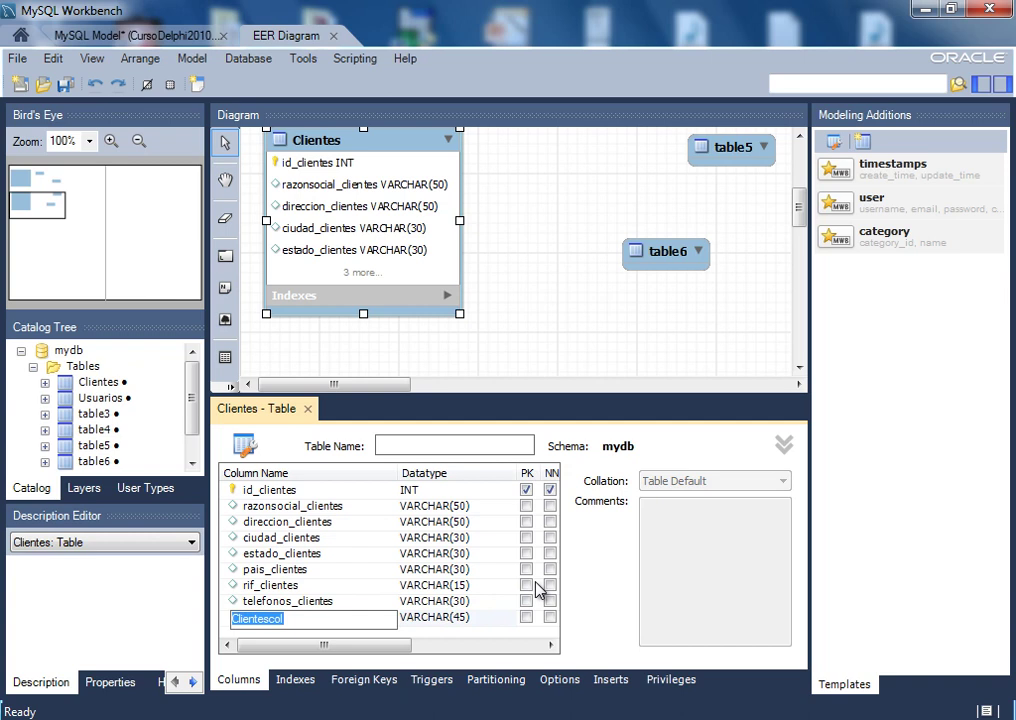
pyautogui.write('fax')
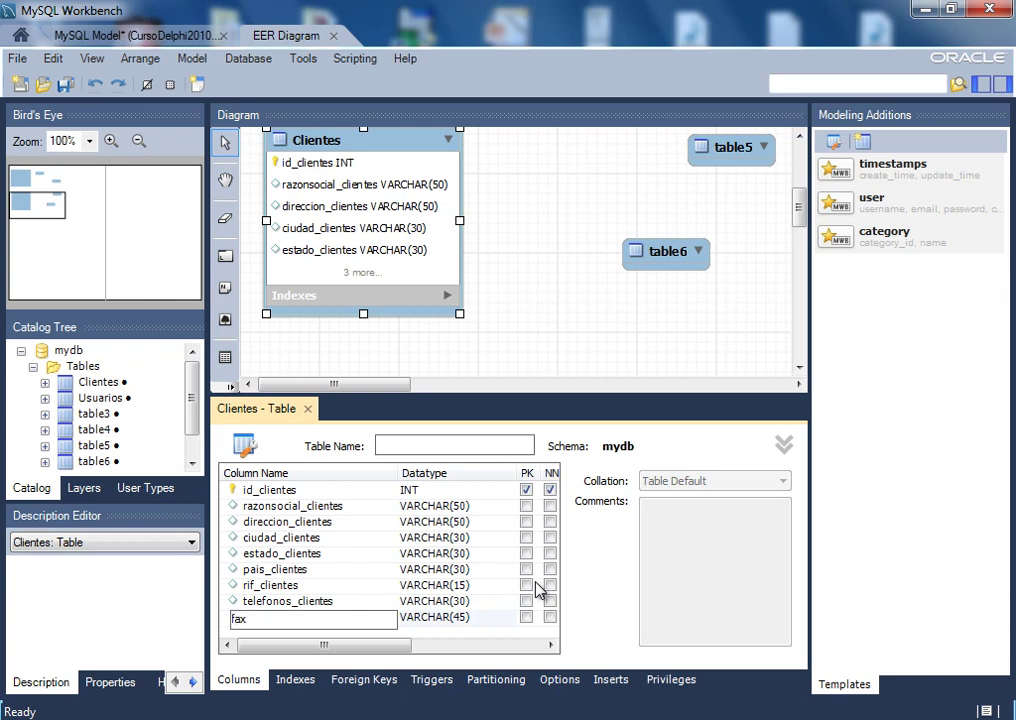
pyautogui.write('_cl')
pyautogui.press('BackSpace')
pyautogui.write('clientes')
pyautogui.press('Tab')
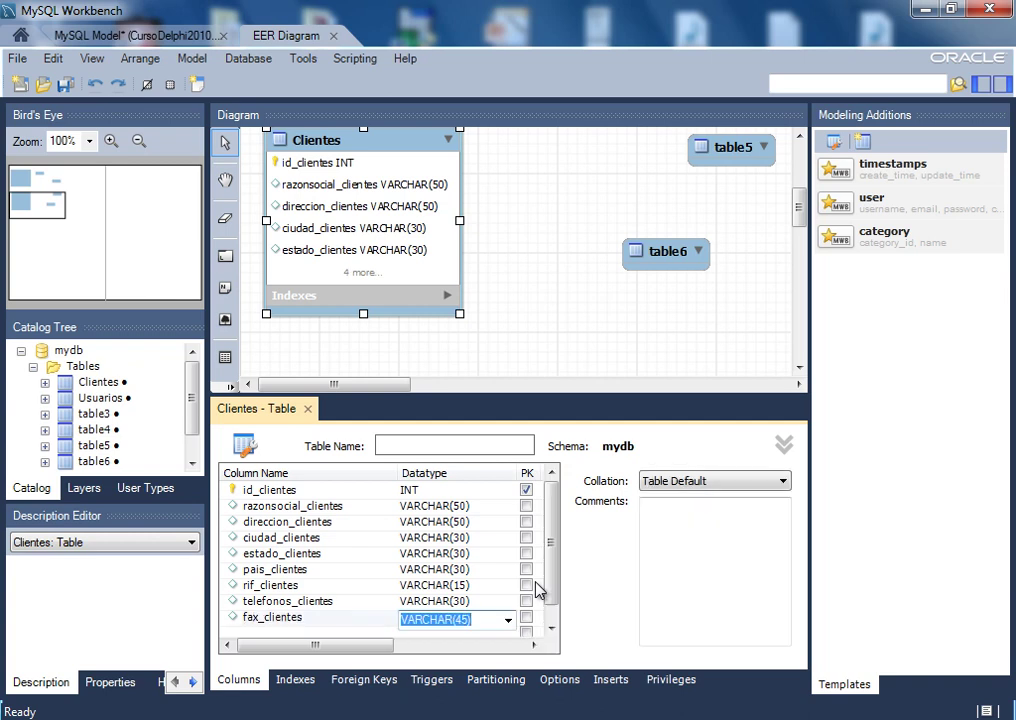
pyautogui.press('End')
pyautogui.press('Left')
pyautogui.press('Left')
pyautogui.press('BackSpace')
pyautogui.press('Delete')
pyautogui.write('30')
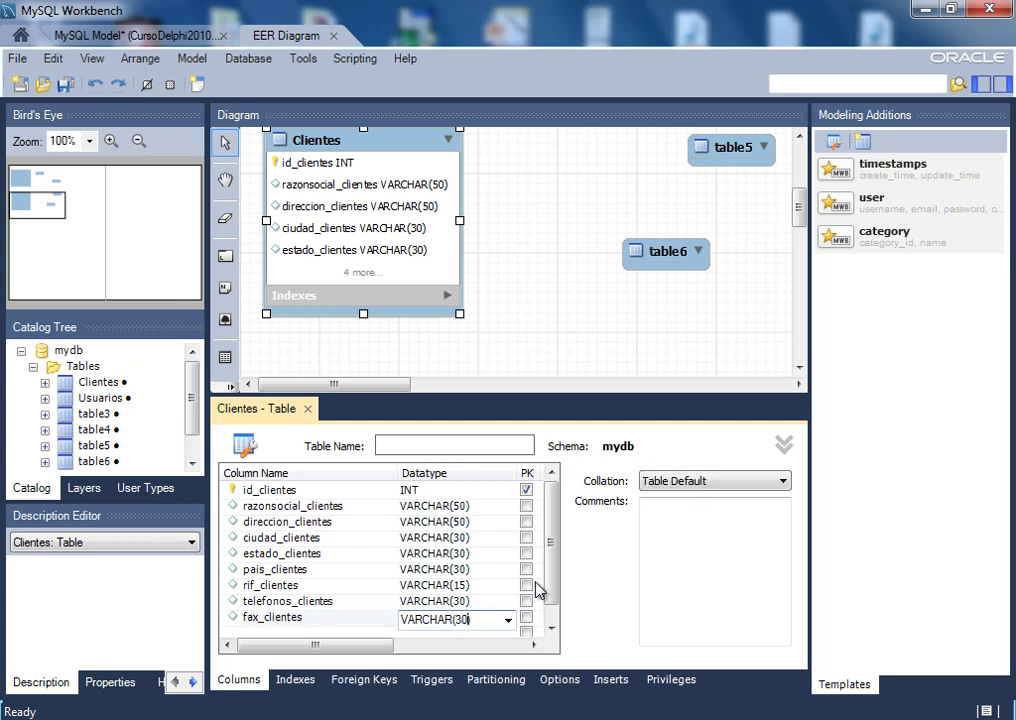
# Add a column named correo_clientes with the datatype VARCHAR(50) below fax_clientes
pyautogui.press('Return')
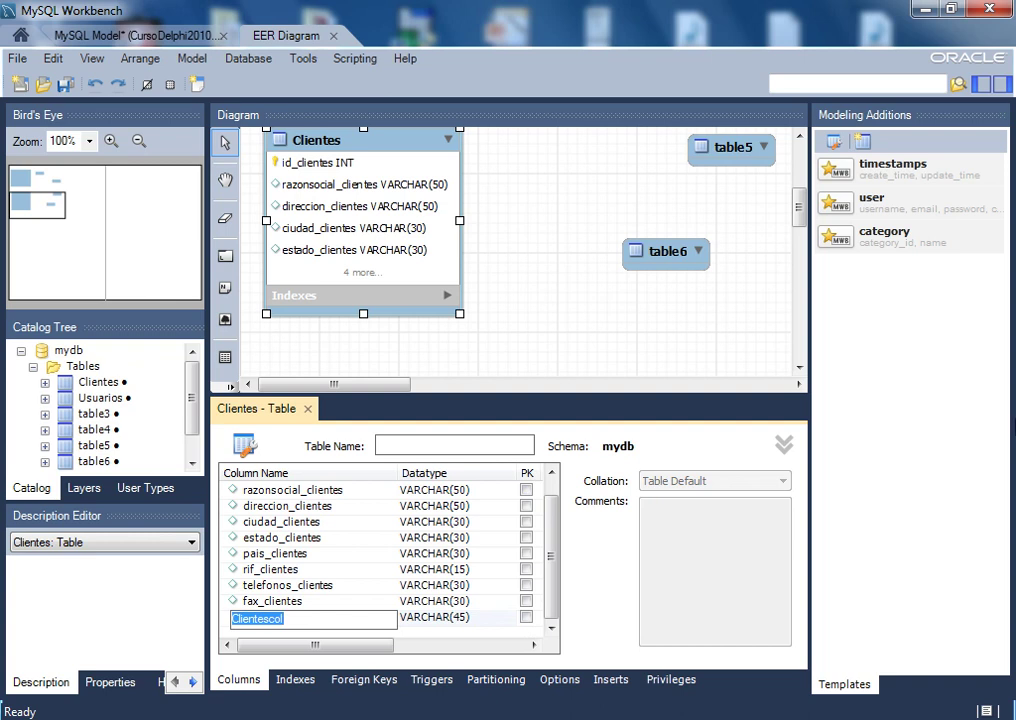
pyautogui.press('BackSpace')
pyautogui.write('co')
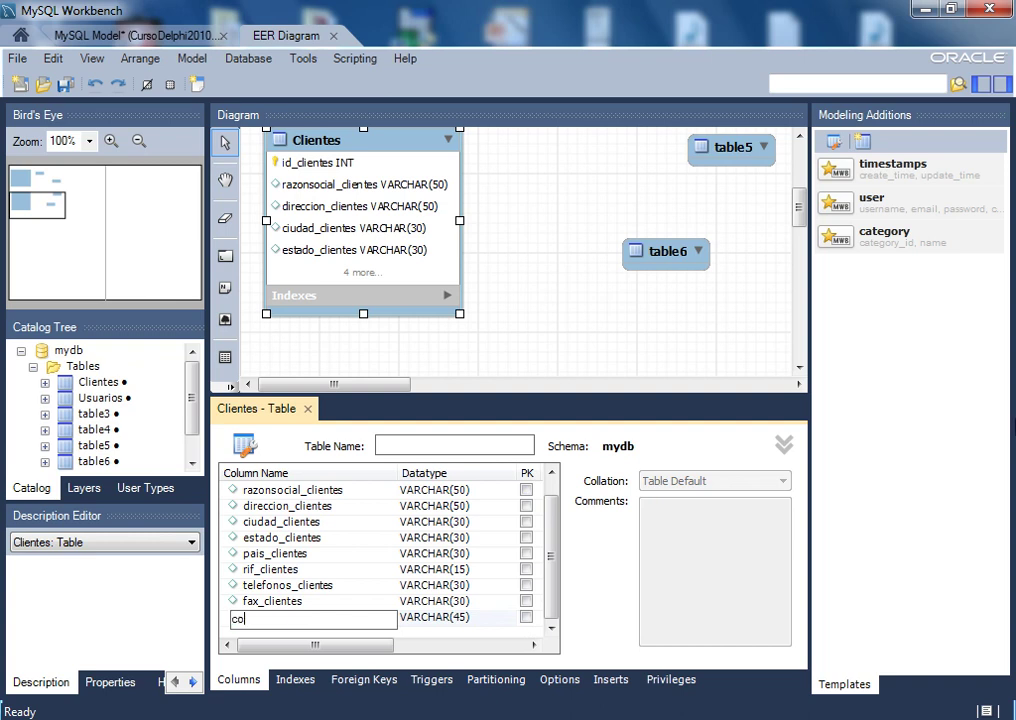
pyautogui.write('mep')
pyautogui.press('BackSpace')
pyautogui.press('BackSpace')
pyautogui.press('BackSpace')
pyautogui.press('BackSpace')
pyautogui.write('m')
pyautogui.write('e')
pyautogui.write('o')
pyautogui.write(':')
pyautogui.press('BackSpace')
pyautogui.write('_clientes')
pyautogui.press('Tab')
pyautogui.press('Delete')
pyautogui.write('0')
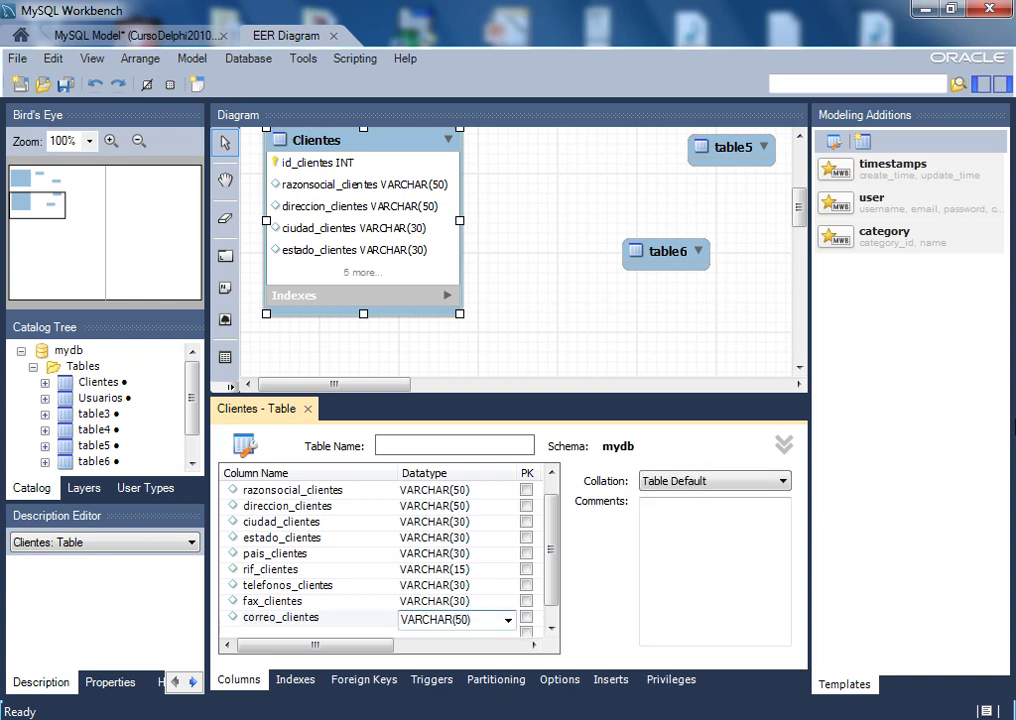
# Clear the suggested name from the new row below correo_clientes and end the column entry without adding another column
pyautogui.press('Tab')
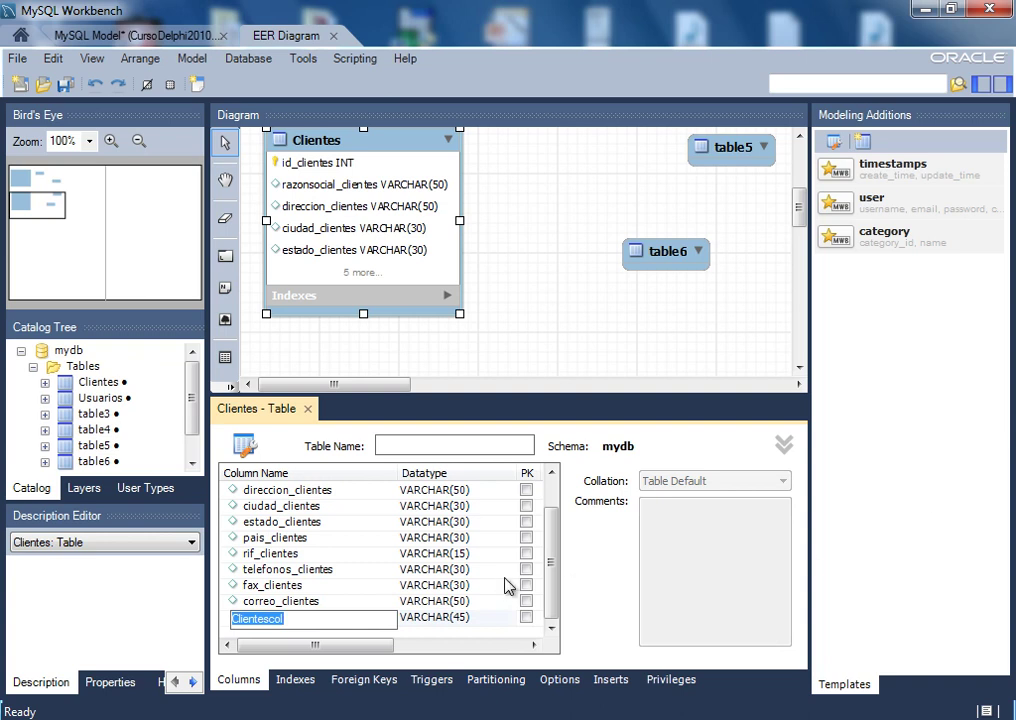
pyautogui.press('End')
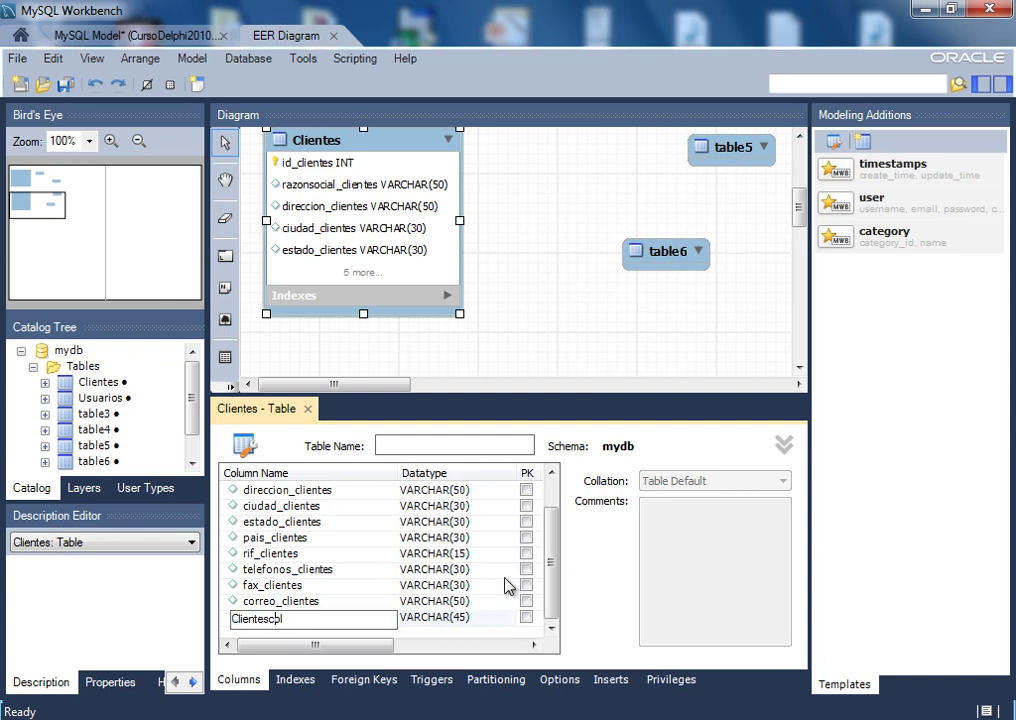
pyautogui.press('Delete')
pyautogui.press('Delete')
pyautogui.press('Delete')
pyautogui.press('Delete')
pyautogui.press('Delete')
pyautogui.press('Delete')
pyautogui.press('Delete')
pyautogui.press('Delete')
pyautogui.press('Delete')
pyautogui.press('Delete')
pyautogui.press('Delete')
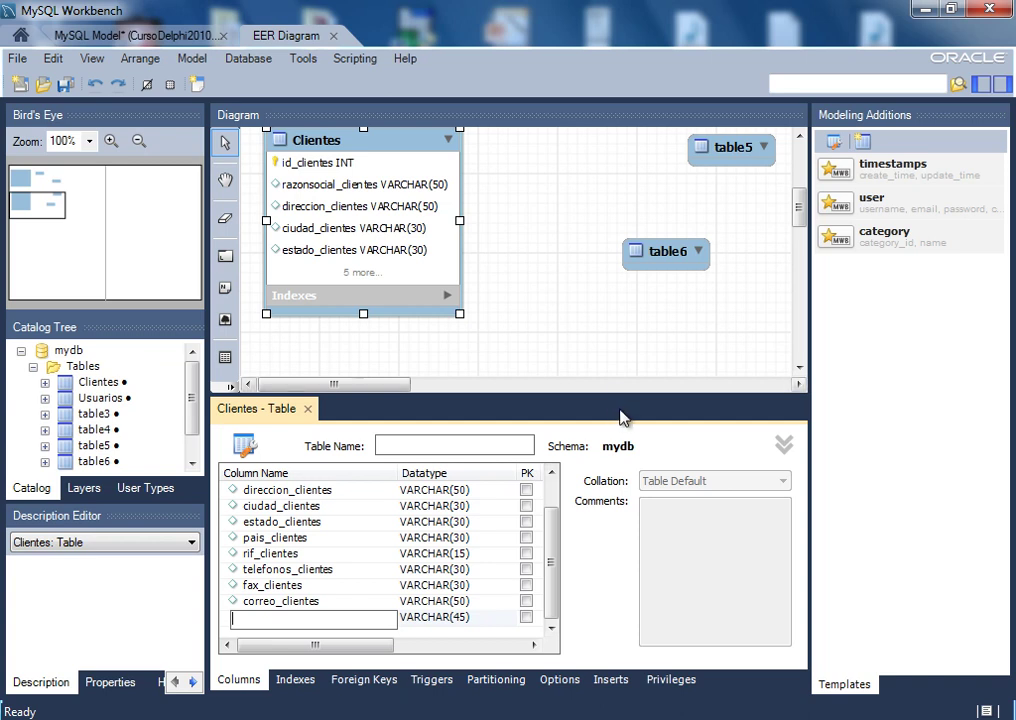
pyautogui.click(523, 371)
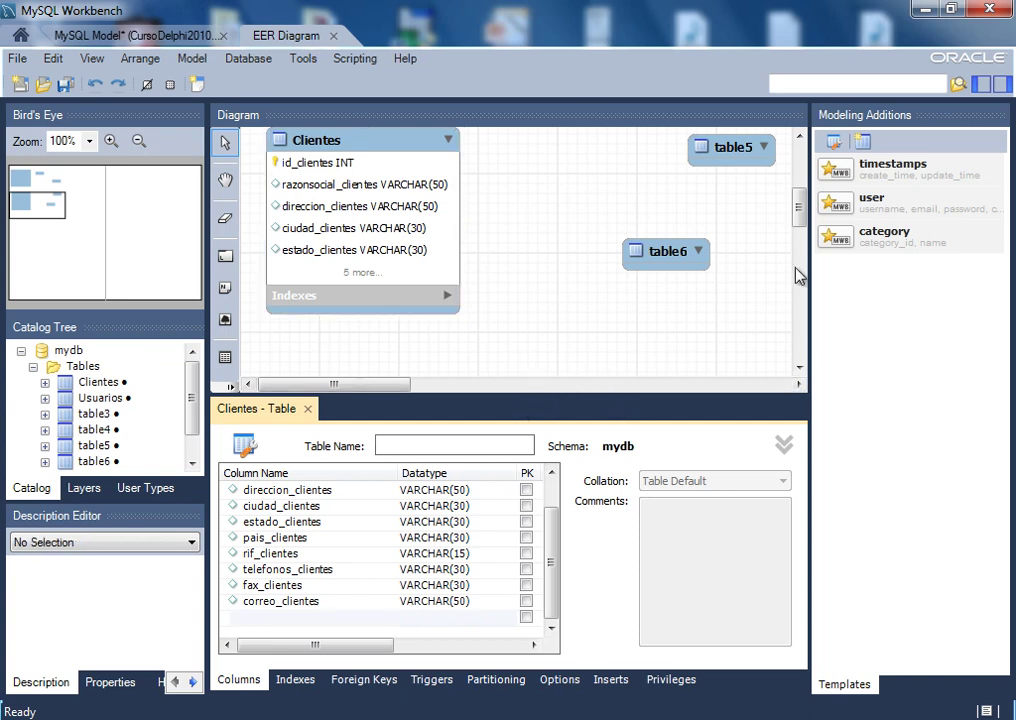
# Enlarge the Clientes table figure downward in the diagram until all its columns through correo_clientes fit
pyautogui.moveTo(796, 222)
pyautogui.mouseDown()
pyautogui.moveTo(796, 243)
pyautogui.moveTo(798, 180)
pyautogui.moveTo(798, 222)
pyautogui.mouseUp()
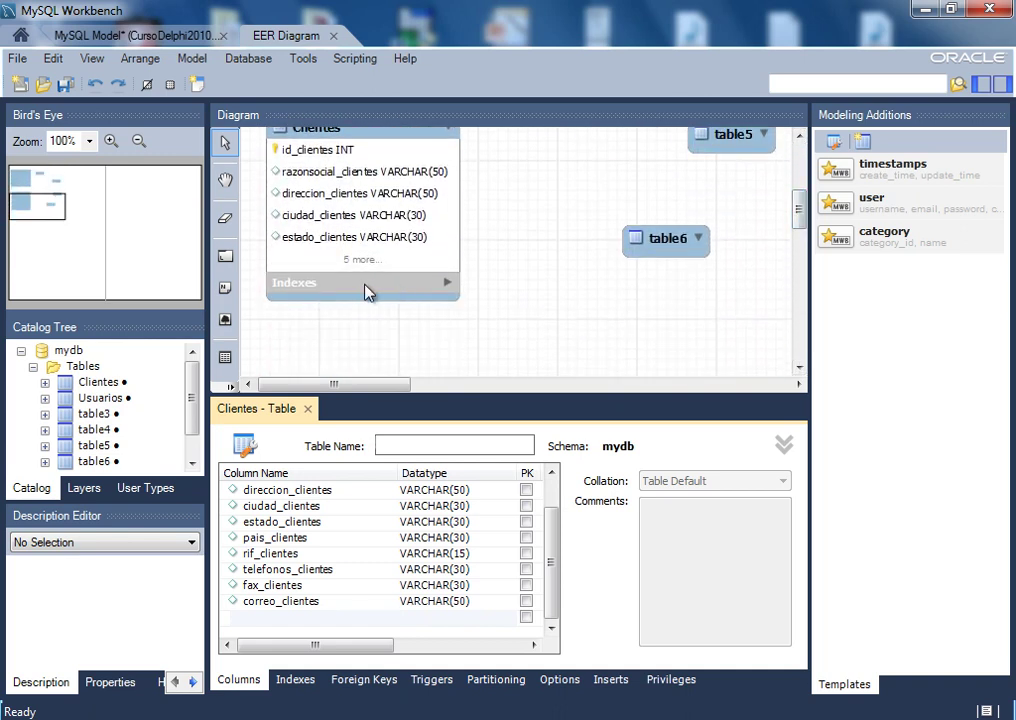
pyautogui.click(365, 291)
pyautogui.click(469, 311)
pyautogui.click(390, 298)
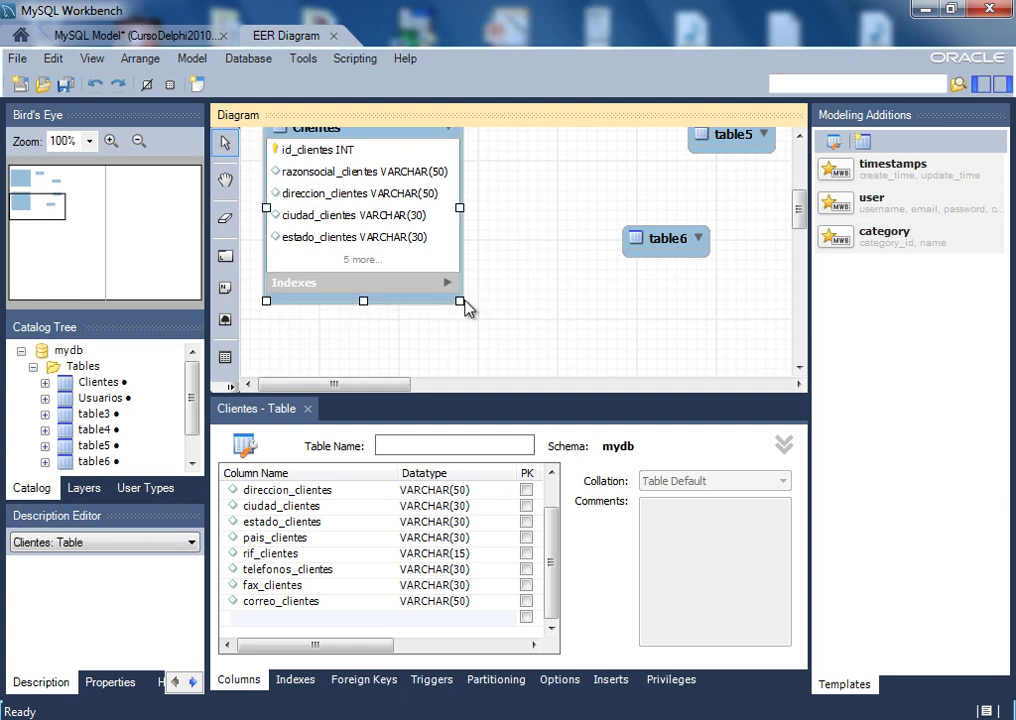
pyautogui.moveTo(364, 298); pyautogui.dragTo(363, 377)
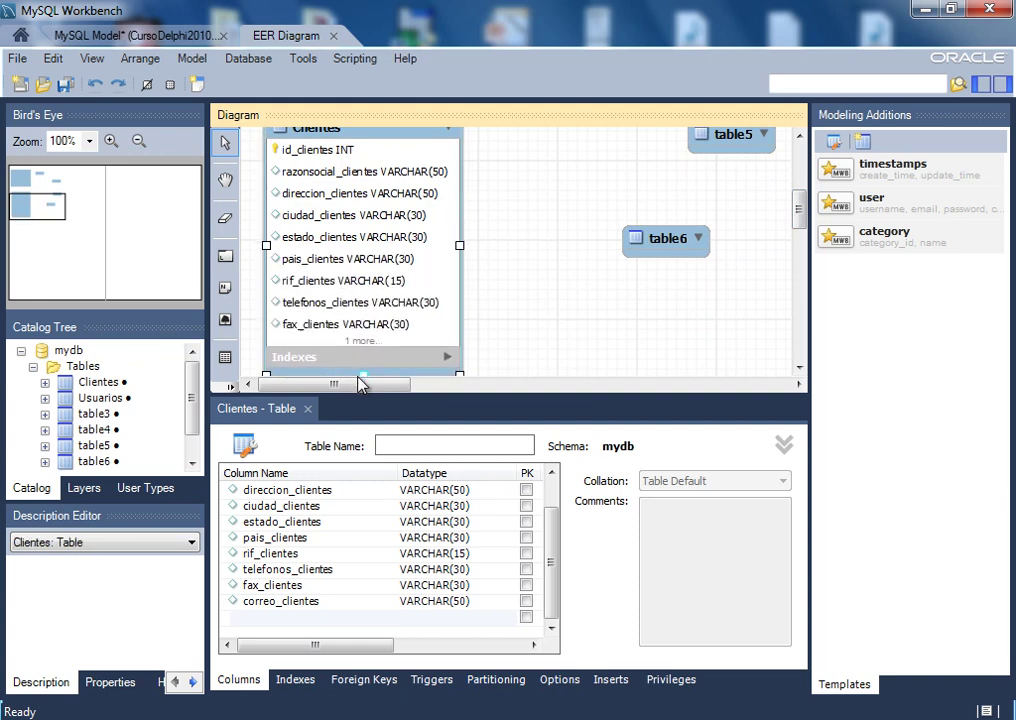
pyautogui.scroll(-1, 800, 225)
pyautogui.scroll(-2, 800, 220)
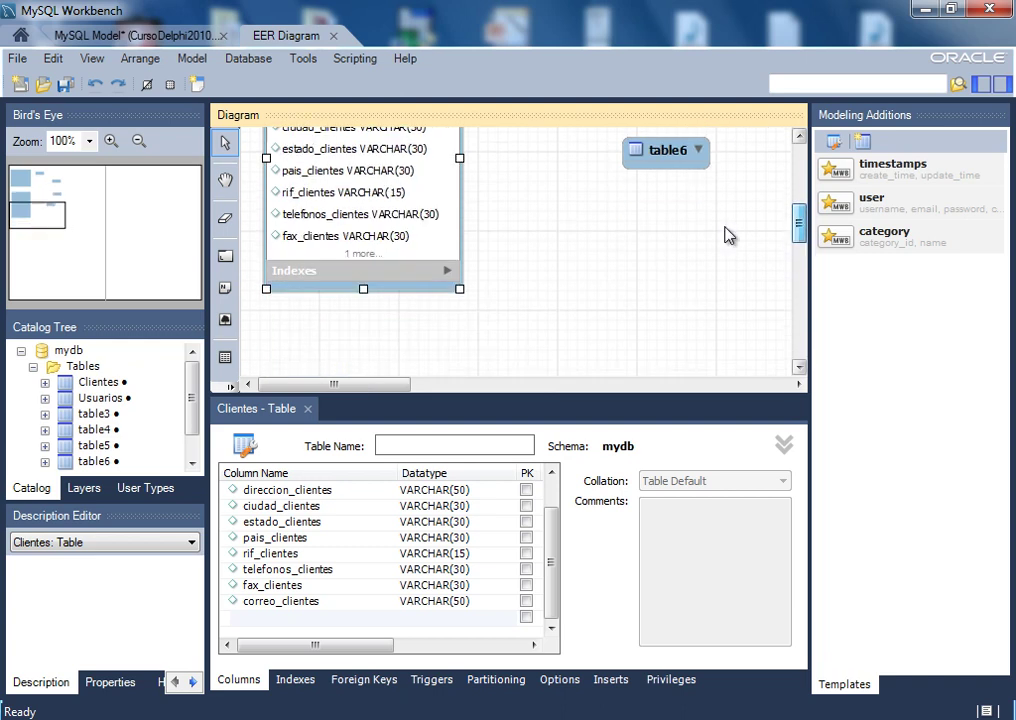
pyautogui.moveTo(367, 295); pyautogui.dragTo(370, 324)
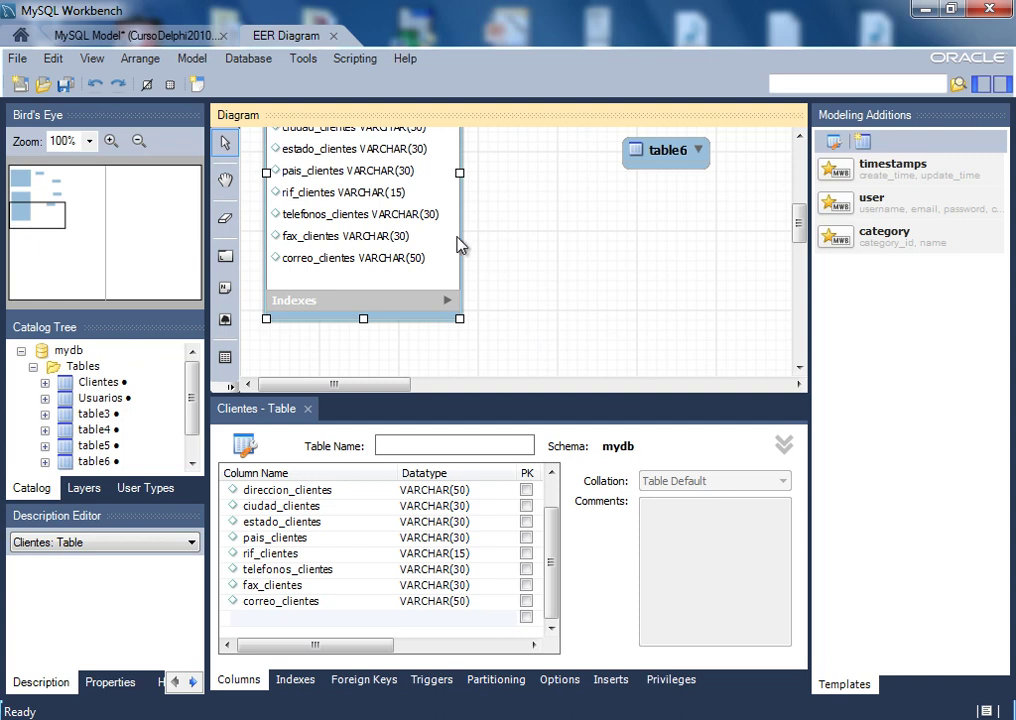
# Rearrange the unnamed tables in the diagram, placing table4, table5 and table6 beside Usuarios and table3 beside Clientes
pyautogui.moveTo(799, 225); pyautogui.dragTo(799, 176)
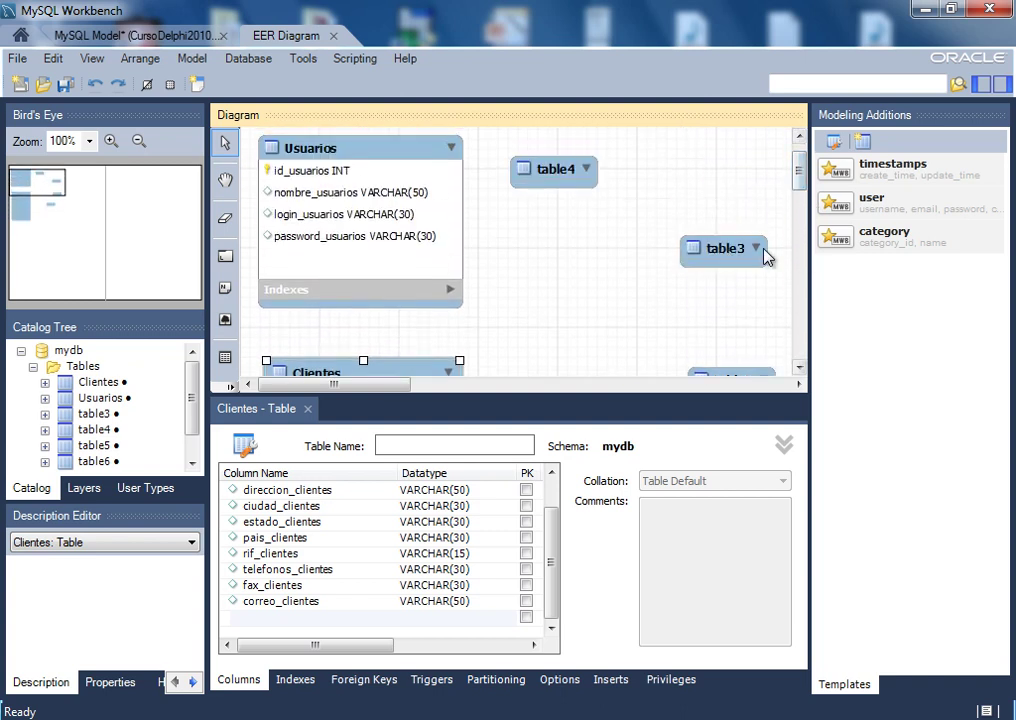
pyautogui.moveTo(557, 179); pyautogui.dragTo(729, 174)
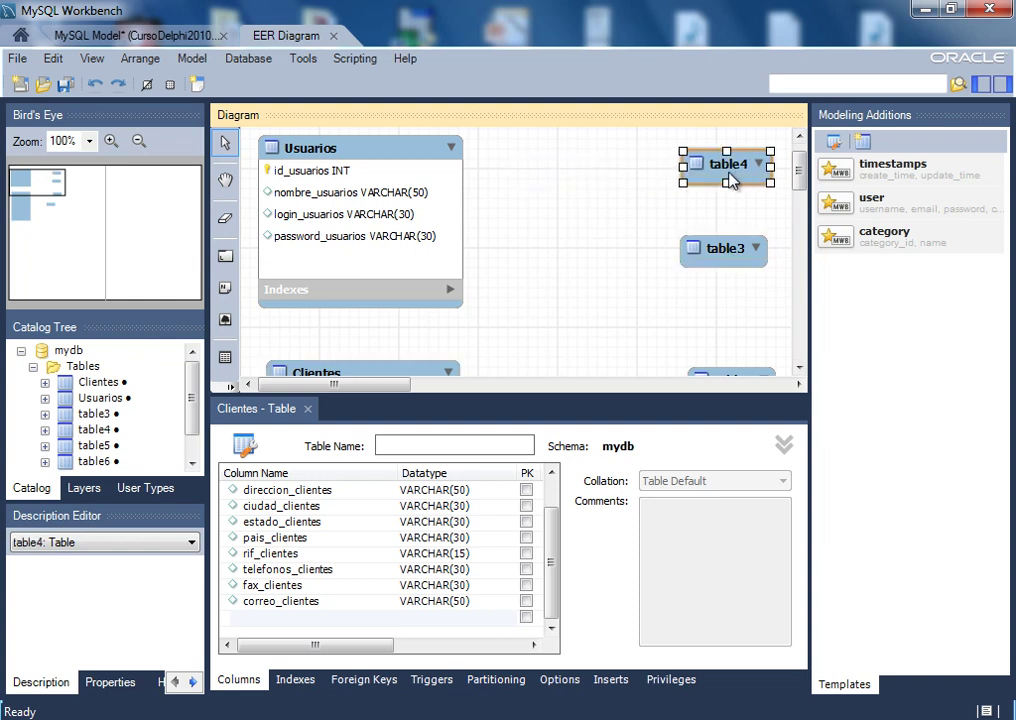
pyautogui.moveTo(801, 176); pyautogui.dragTo(805, 213)
pyautogui.moveTo(669, 274); pyautogui.dragTo(597, 168)
pyautogui.moveTo(797, 206); pyautogui.dragTo(798, 174)
pyautogui.moveTo(585, 320); pyautogui.dragTo(569, 146)
pyautogui.moveTo(696, 349); pyautogui.dragTo(522, 216)
pyautogui.moveTo(713, 222); pyautogui.dragTo(535, 345)
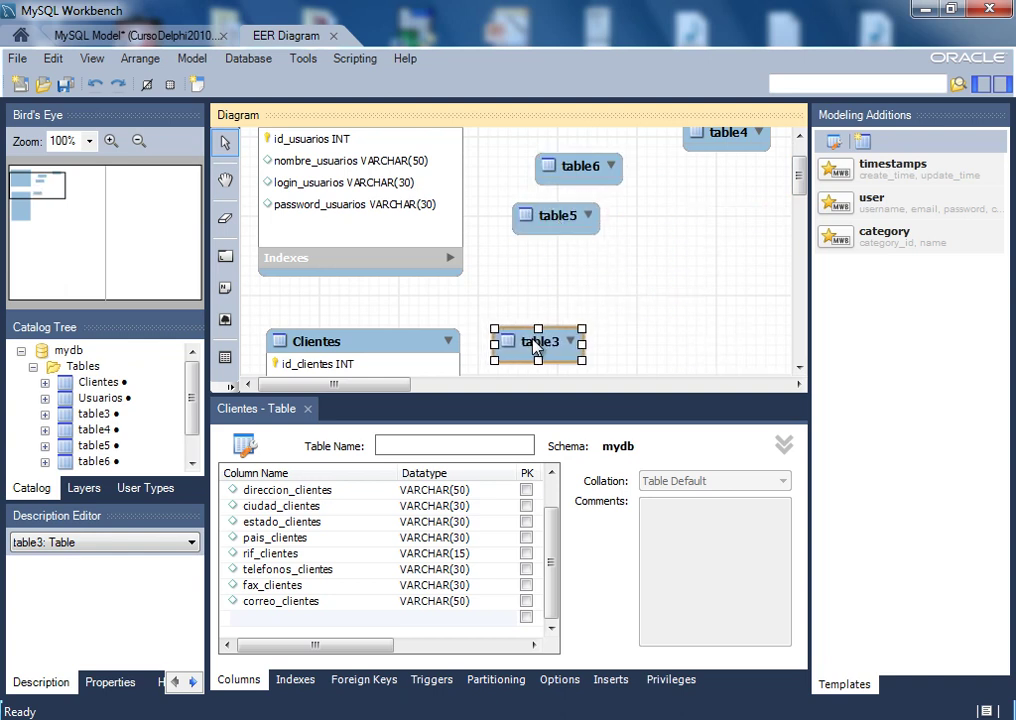
# Open table3 beside Clientes for editing and rename it as Proveedores
pyautogui.click(799, 368)
pyautogui.click(801, 368)
pyautogui.click(801, 368)
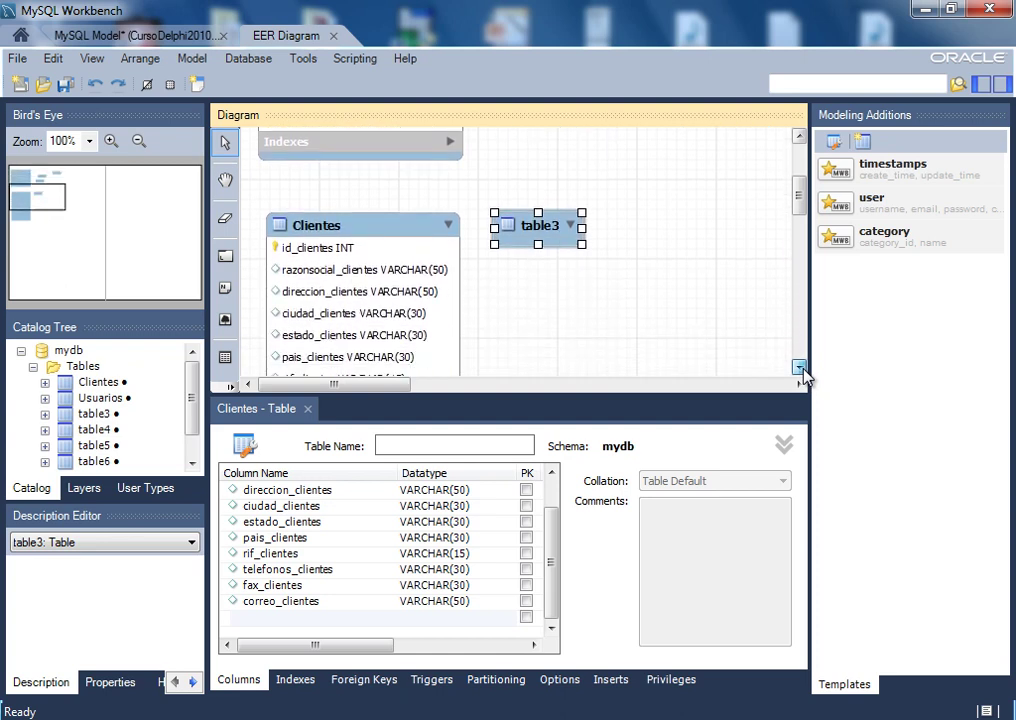
pyautogui.click(801, 368)
pyautogui.click(801, 368)
pyautogui.click(801, 368)
pyautogui.click(801, 368)
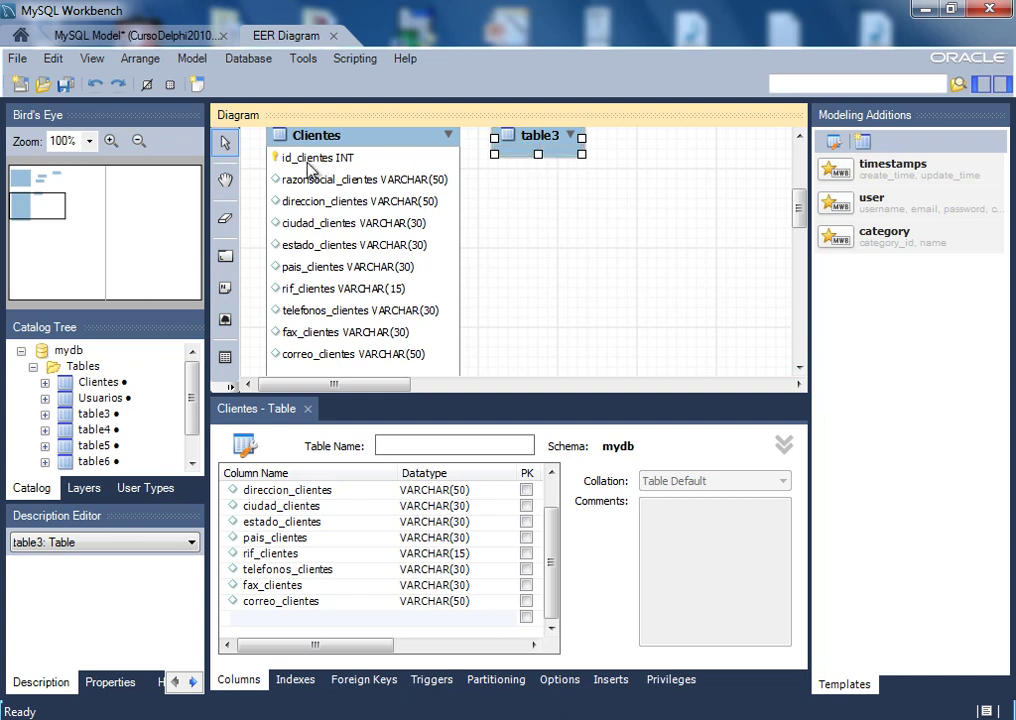
pyautogui.rightClick(538, 150)
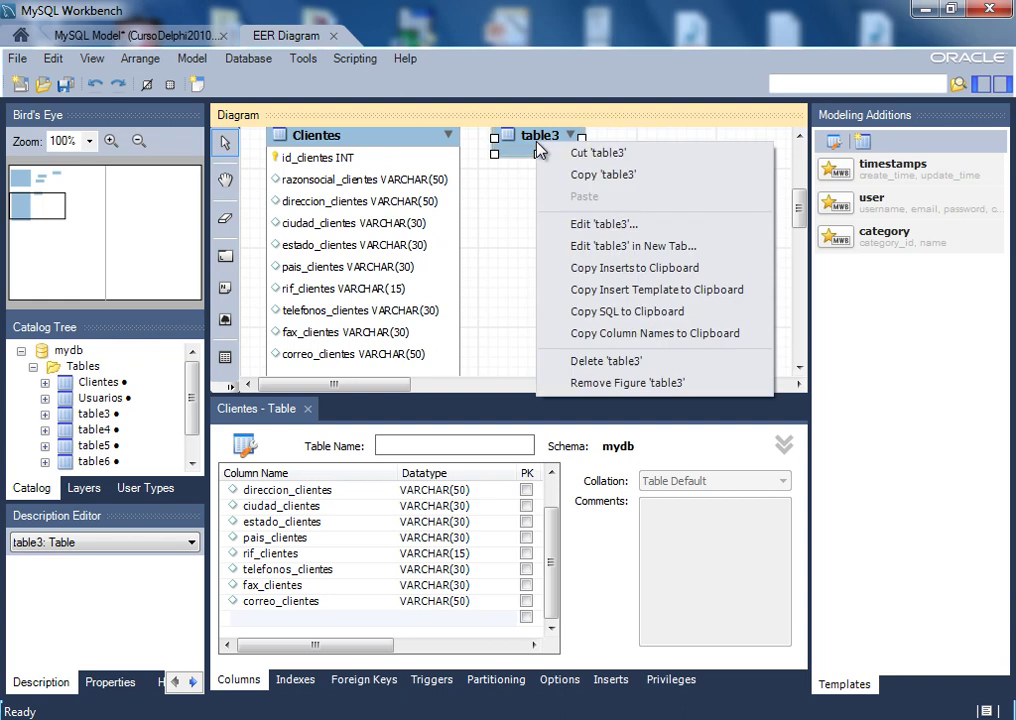
pyautogui.click(603, 224)
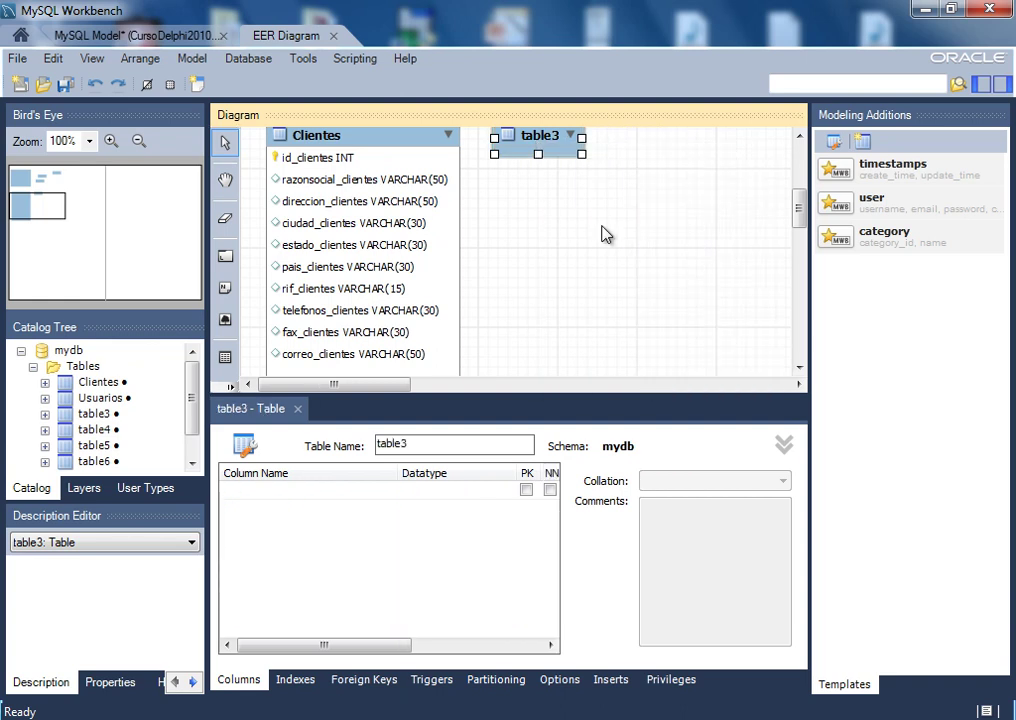
pyautogui.doubleClick(431, 444)
pyautogui.click(431, 442)
pyautogui.press('BackSpace')
pyautogui.press('BackSpace')
pyautogui.press('BackSpace')
pyautogui.press('BackSpace')
pyautogui.press('BackSpace')
pyautogui.press('BackSpace')
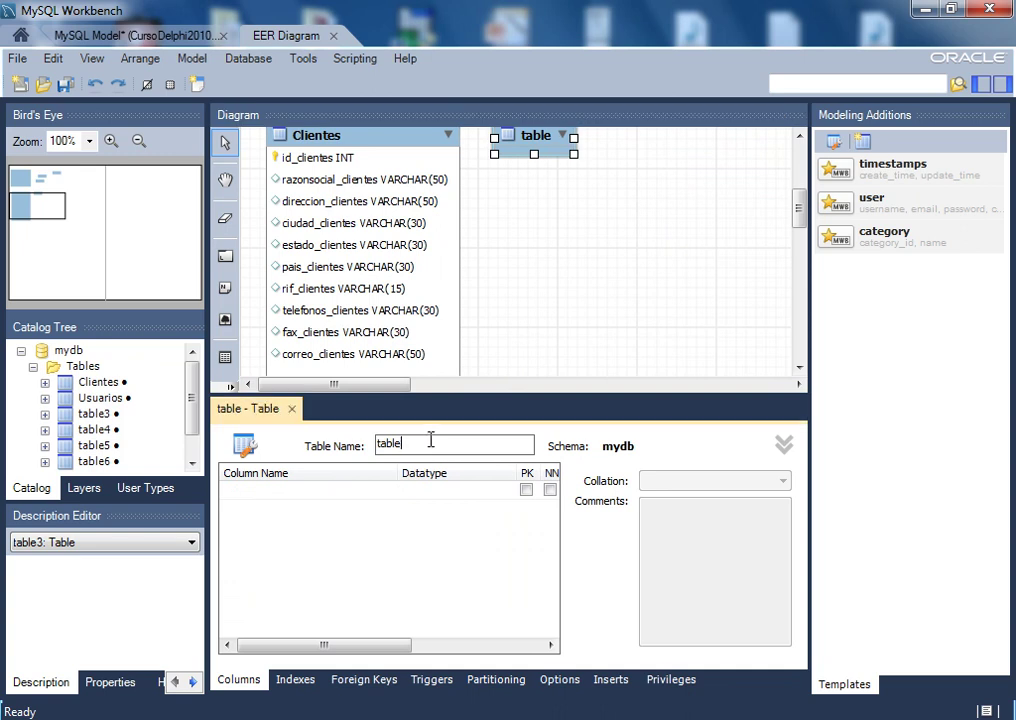
pyautogui.write('O')
pyautogui.press('BackSpace')
pyautogui.write('Proveedores')
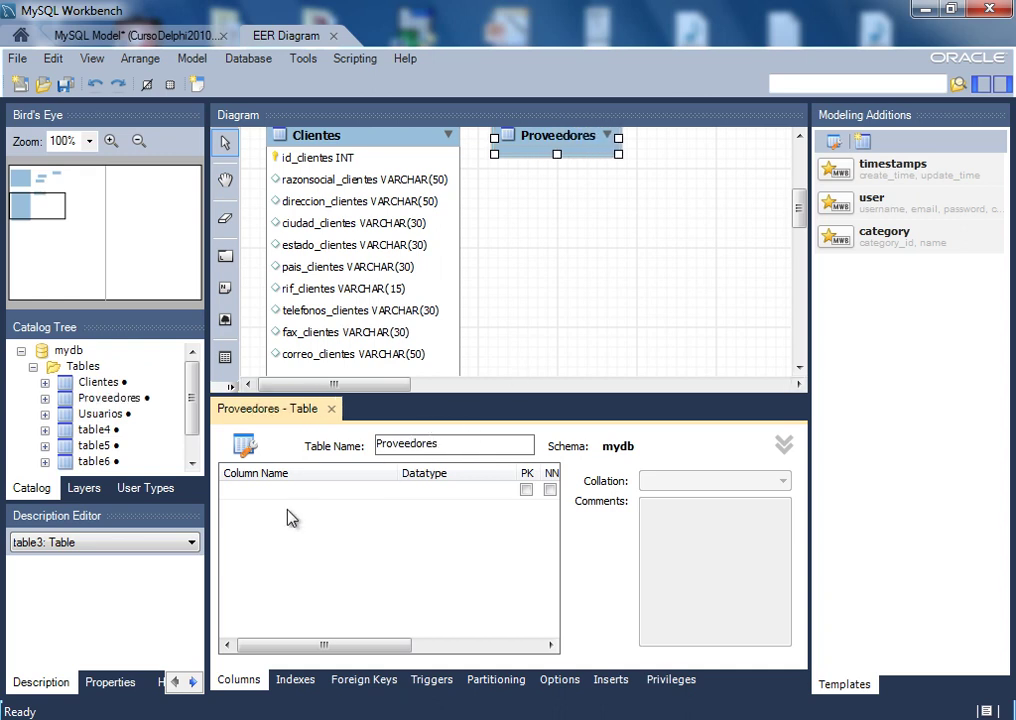
# Add an INT primary key column named id_proveedores to the Proveedores table and make it auto-incrementing
pyautogui.click(241, 491)
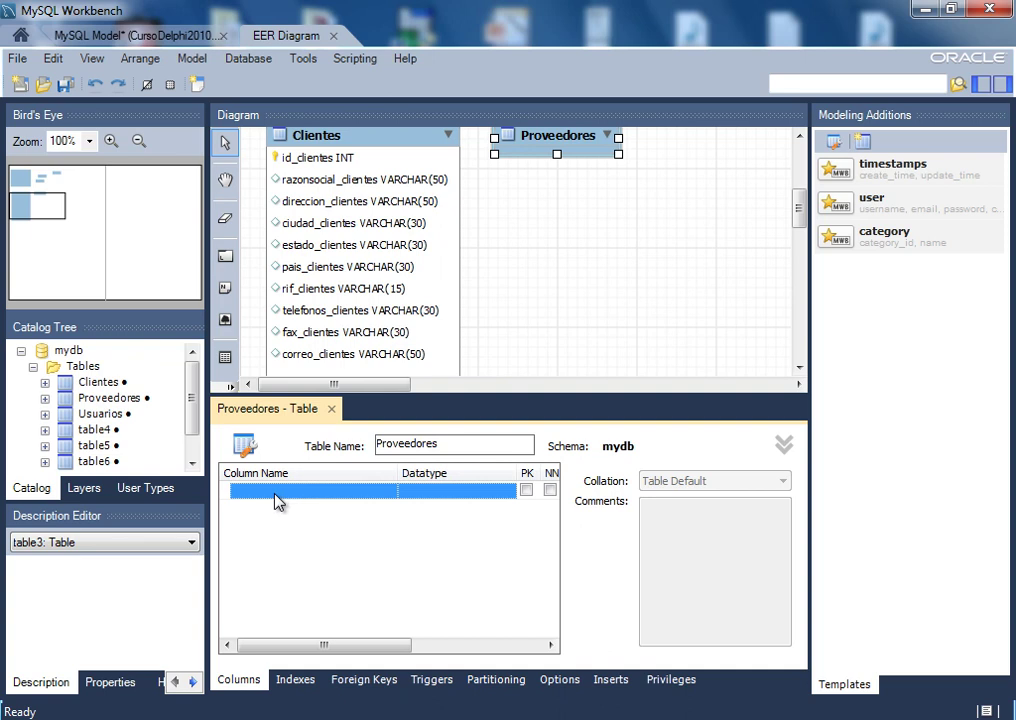
pyautogui.click(275, 500)
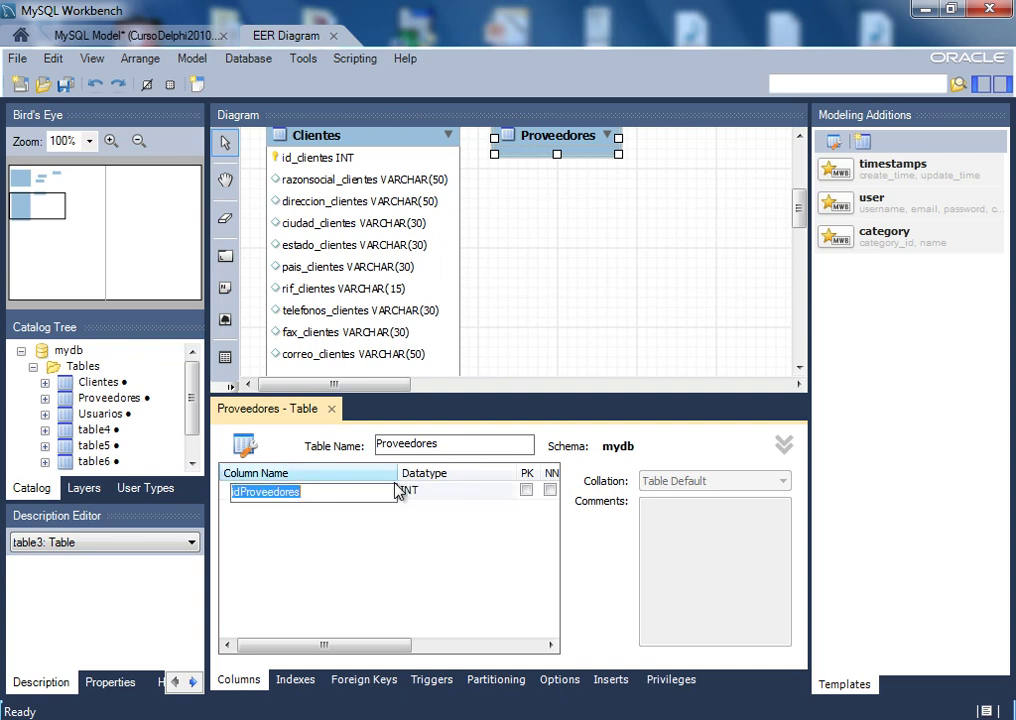
pyautogui.press('BackSpace')
pyautogui.write('id')
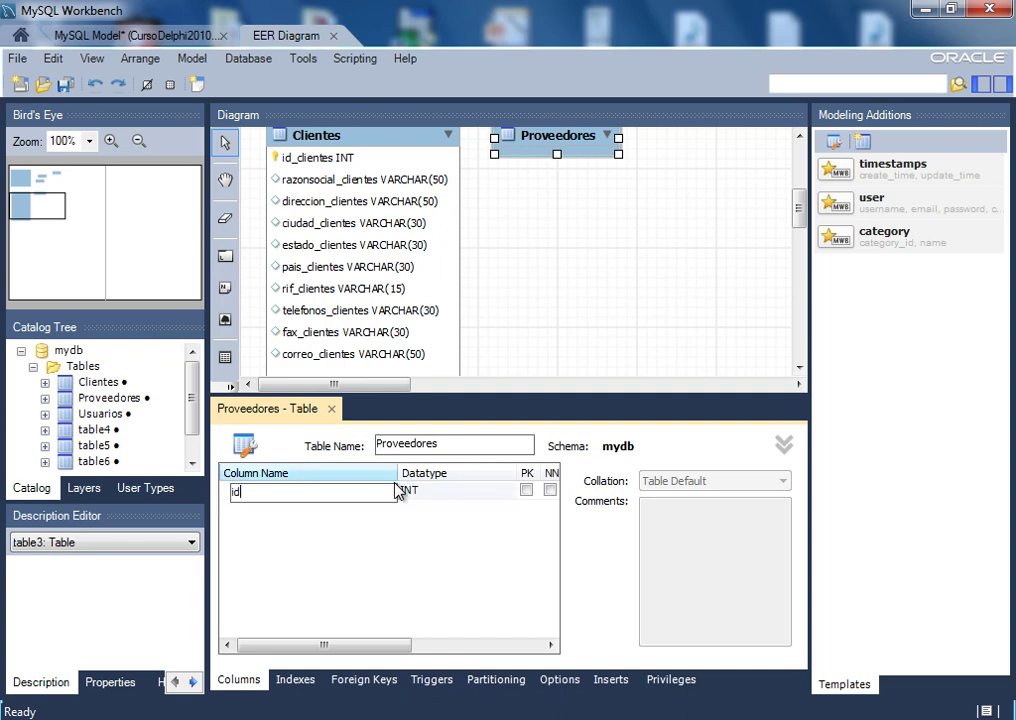
pyautogui.write('_proveedores')
pyautogui.hotkey('shift', 'Left')
pyautogui.hotkey('shift', 'Left')
pyautogui.hotkey('shift', 'Left')
pyautogui.hotkey('shift', 'Left')
pyautogui.hotkey('shift', 'Left')
pyautogui.hotkey('shift', 'Left')
pyautogui.hotkey('shift', 'Left')
pyautogui.hotkey('shift', 'Left')
pyautogui.hotkey('shift', 'Left')
pyautogui.hotkey('shift', 'Left')
pyautogui.hotkey('shift', 'Left')
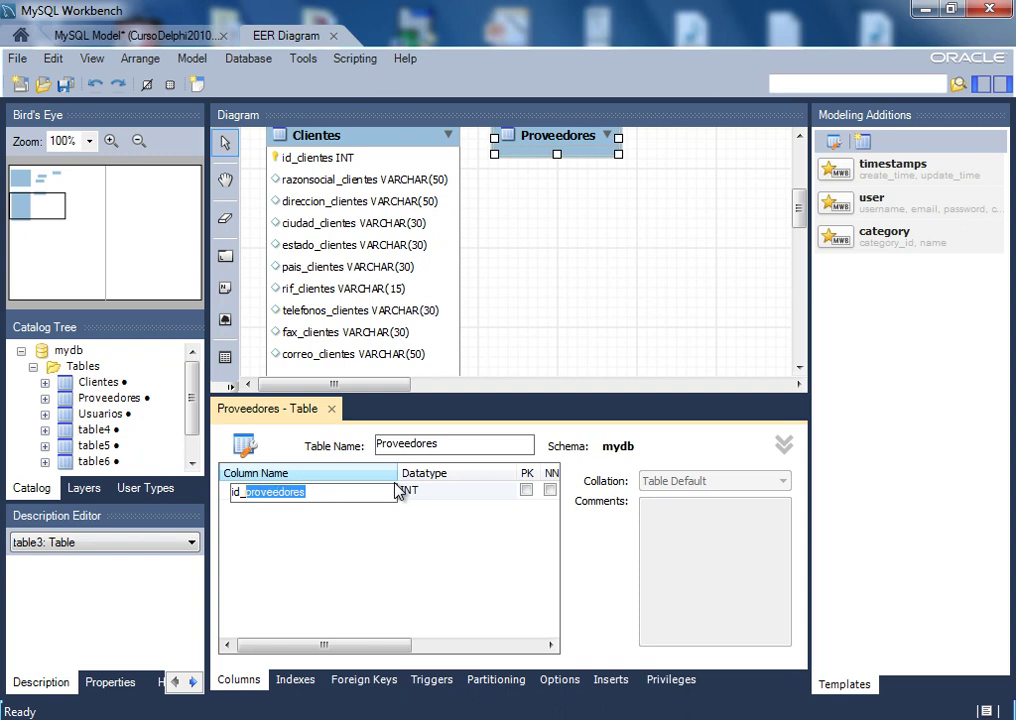
pyautogui.click(460, 590)
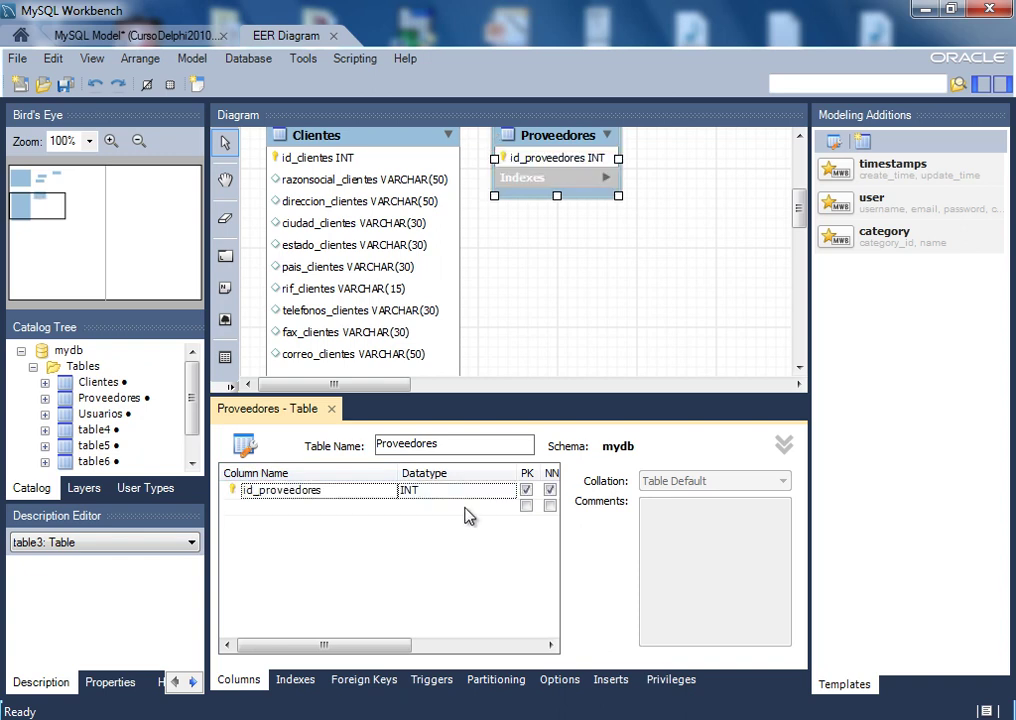
pyautogui.moveTo(388, 650); pyautogui.dragTo(495, 650)
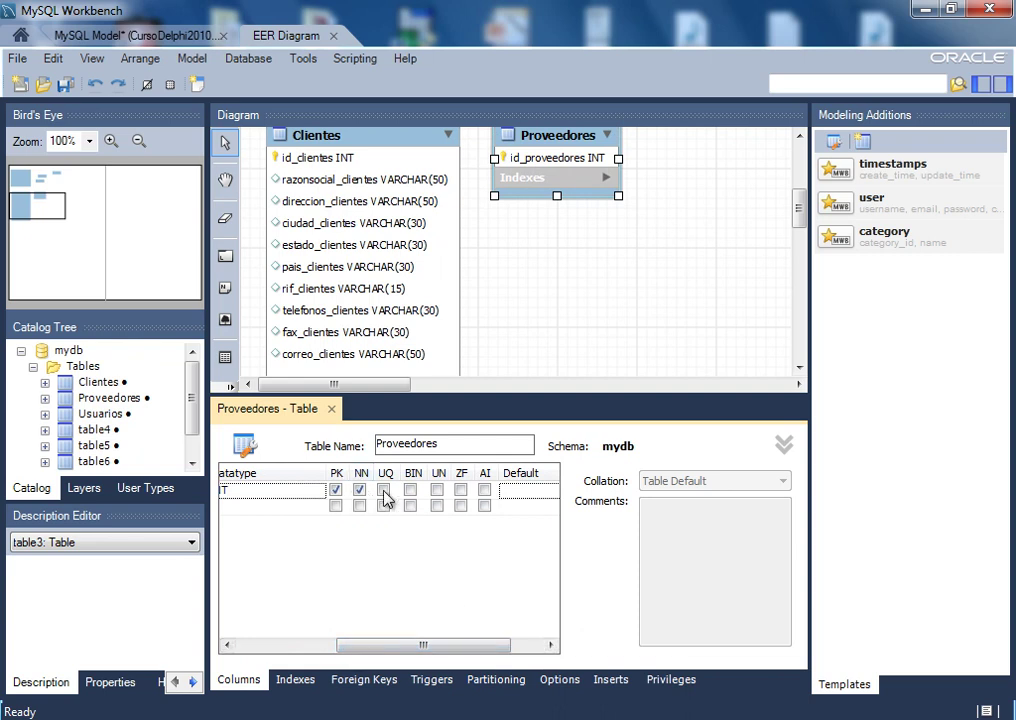
pyautogui.click(488, 493)
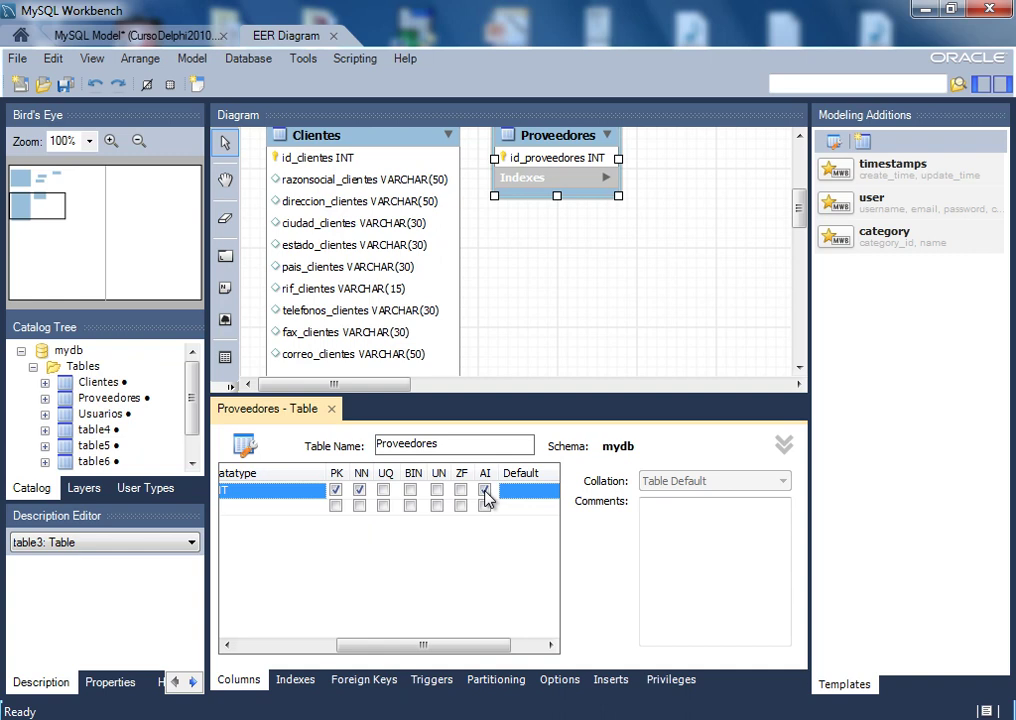
# Add a column named razonsocial_proveedores below id_proveedores in the Proveedores table
pyautogui.click(290, 650)
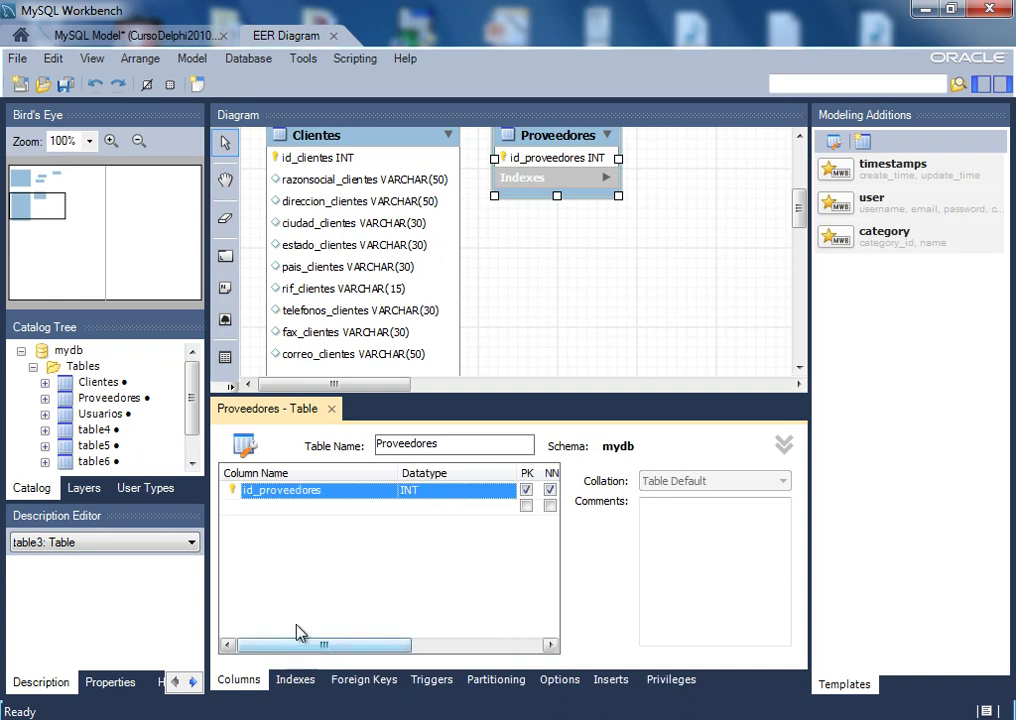
pyautogui.click(281, 505)
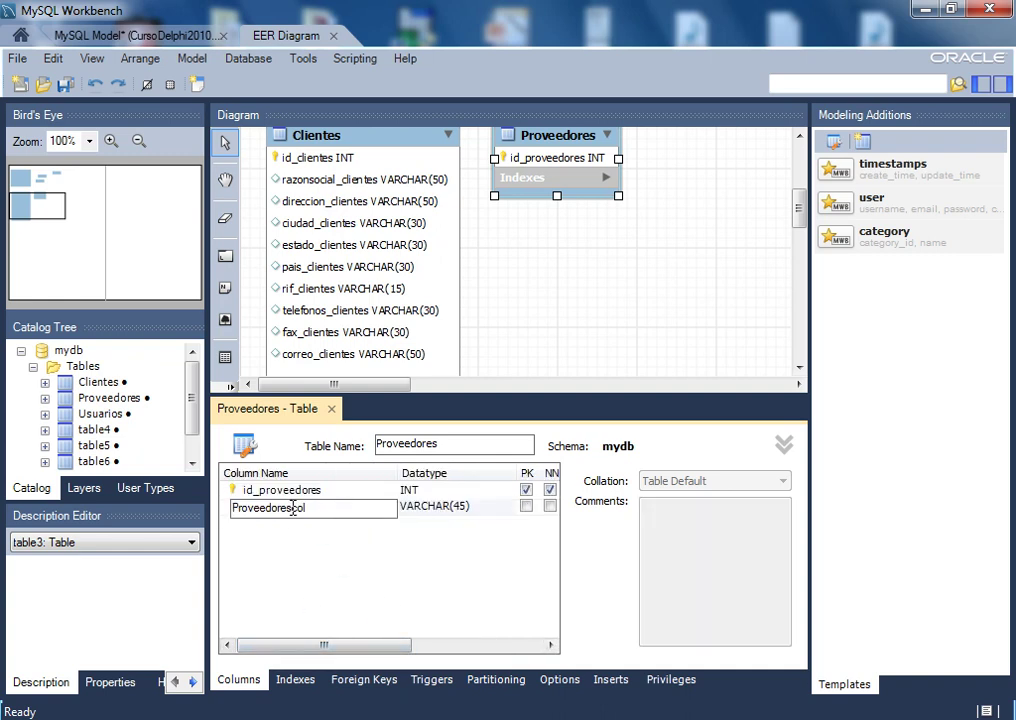
pyautogui.write('razonsocial')
pyautogui.press('BackSpace')
pyautogui.press('BackSpace')
pyautogui.press('BackSpace')
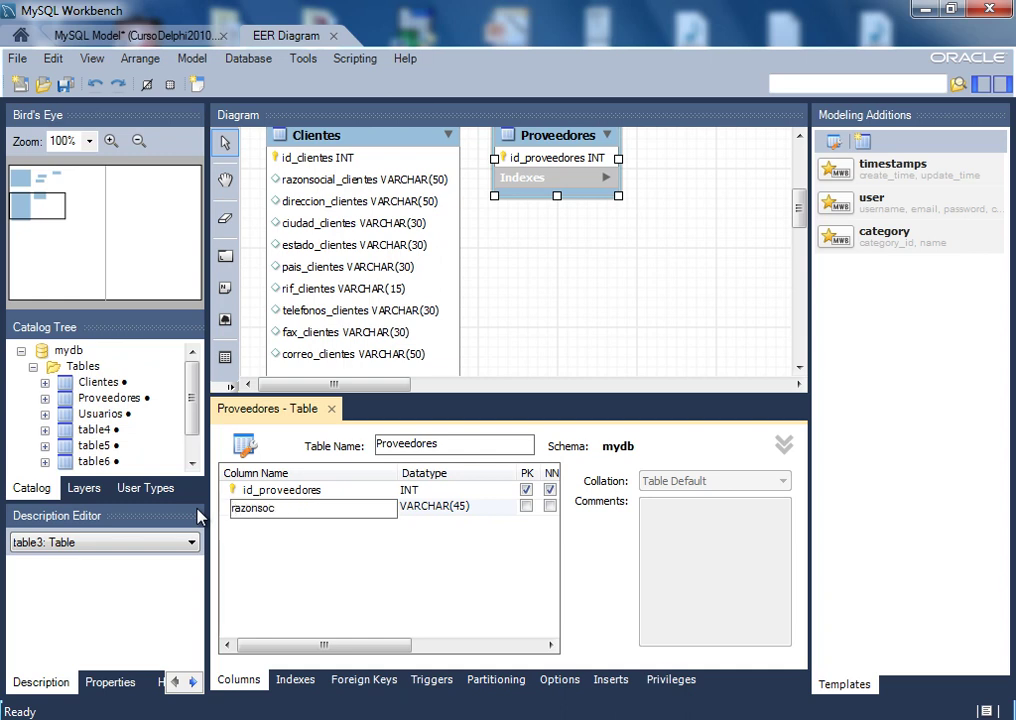
pyautogui.write('i')
pyautogui.write('ial')
pyautogui.press('BackSpace')
pyautogui.press('BackSpace')
pyautogui.press('BackSpace')
pyautogui.press('BackSpace')
pyautogui.write('cial_proveedores')
pyautogui.press('Tab')
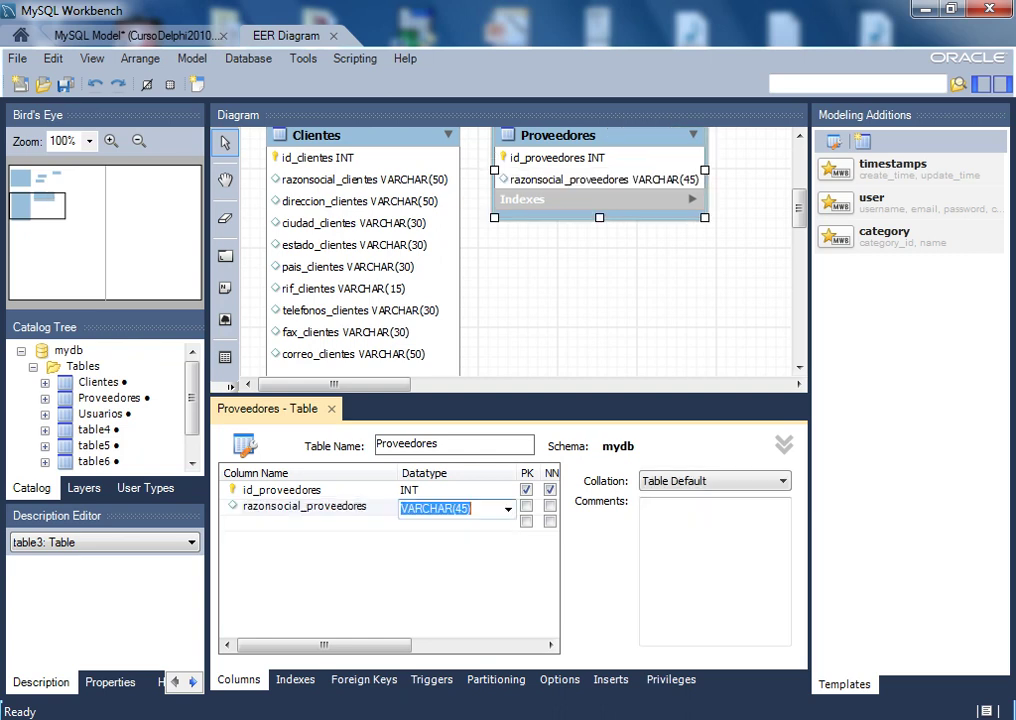
# Set the datatype of the razonsocial_proveedores column to VARCHAR(50)
pyautogui.click(455, 509)
pyautogui.press('Delete')
pyautogui.press('BackSpace')
pyautogui.write('50')
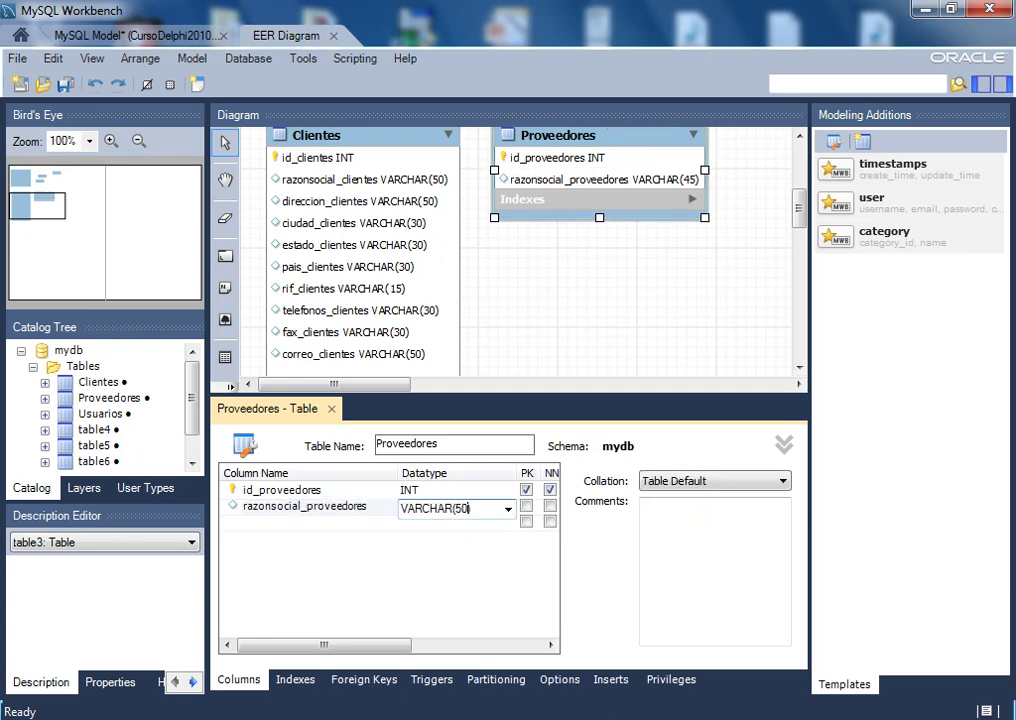
pyautogui.press('Tab')
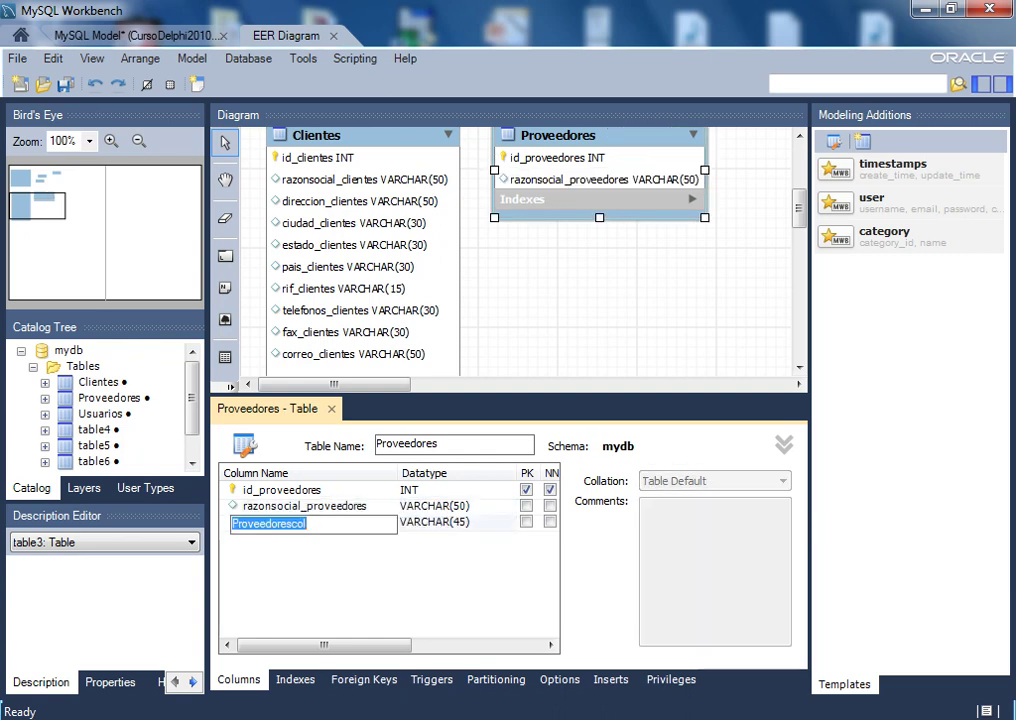
# Add a column named direccion_proveedores with datatype VARCHAR(50) to the Proveedores table
pyautogui.press('BackSpace')
pyautogui.write('d')
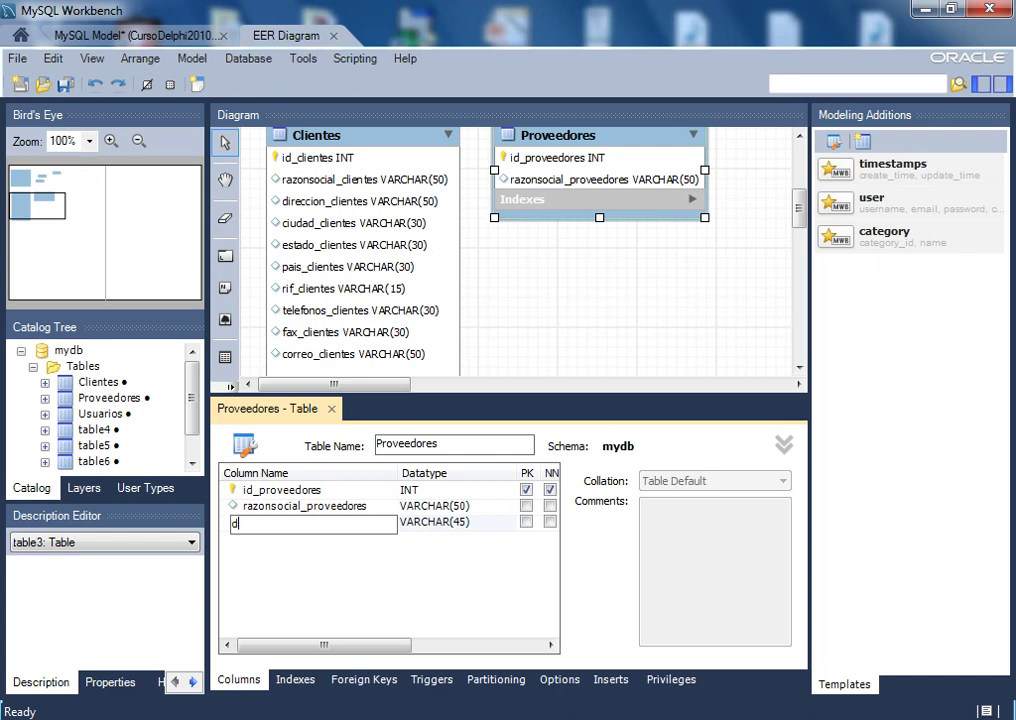
pyautogui.write('ireccion_proveedores')
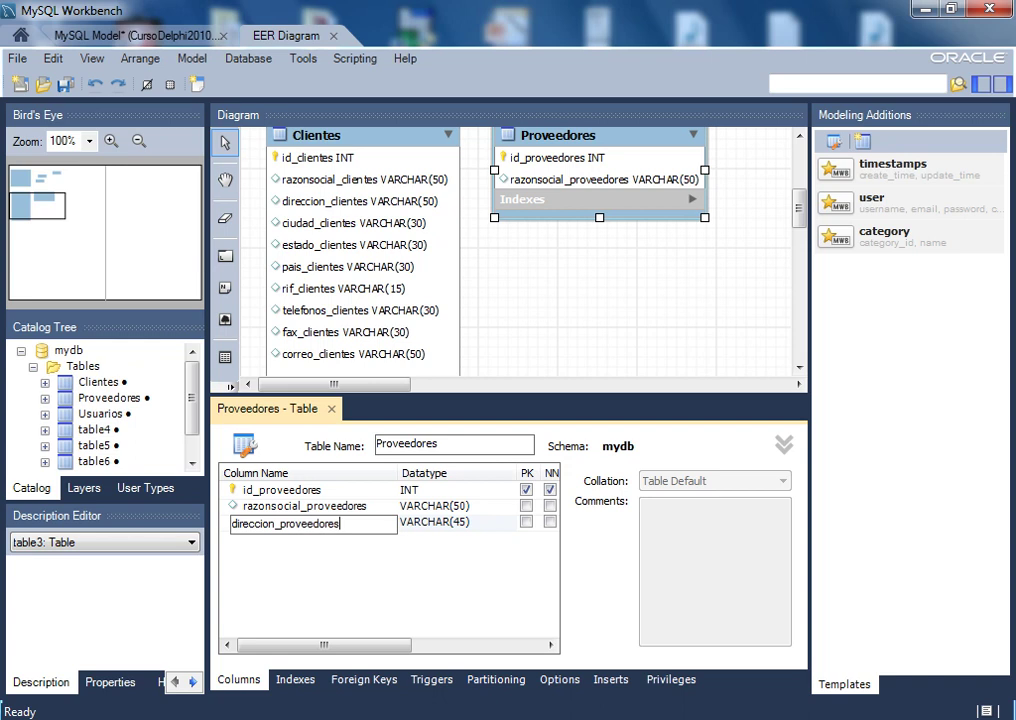
pyautogui.press('Tab')
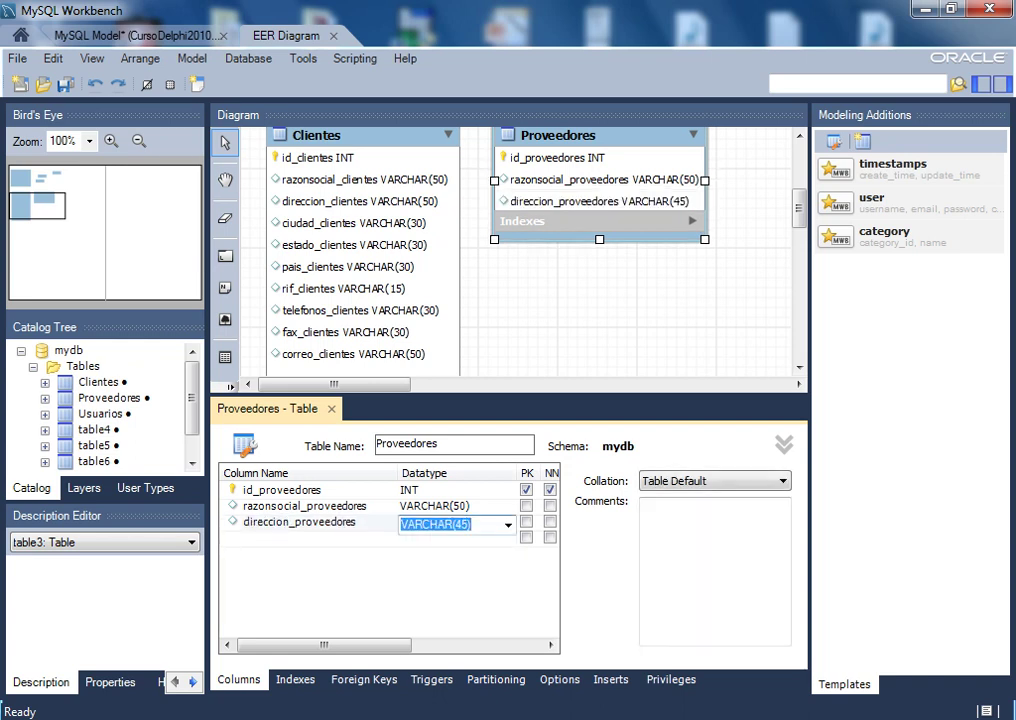
pyautogui.press('End')
pyautogui.press('BackSpace')
pyautogui.press('BackSpace')
pyautogui.press('BackSpace')
pyautogui.write('5')
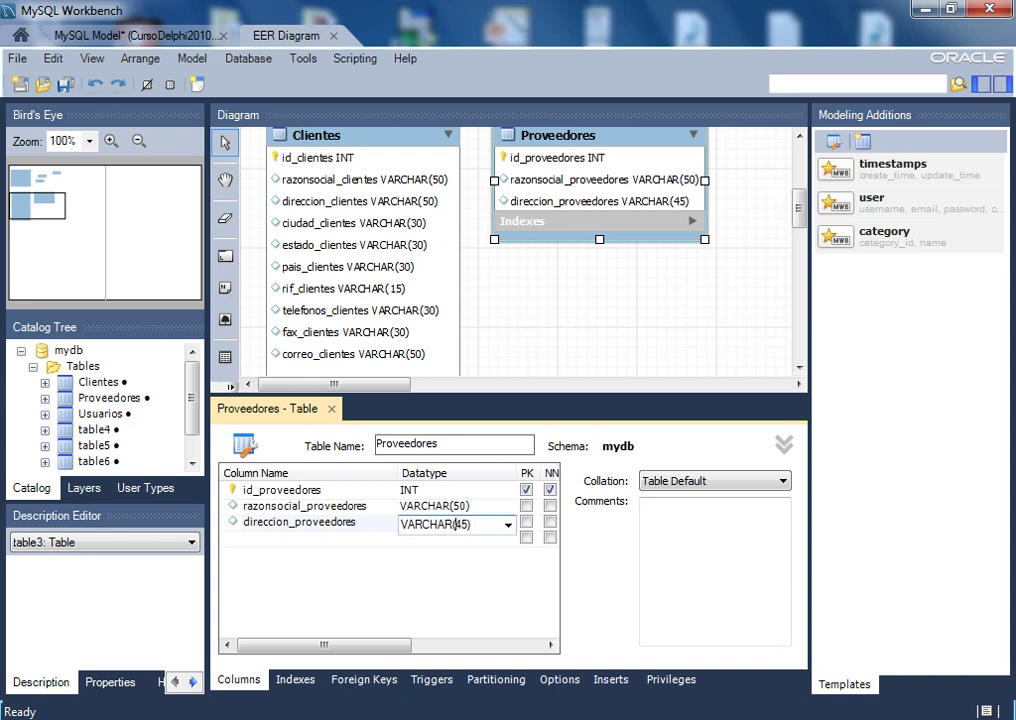
pyautogui.write('0)')
pyautogui.press('Tab')
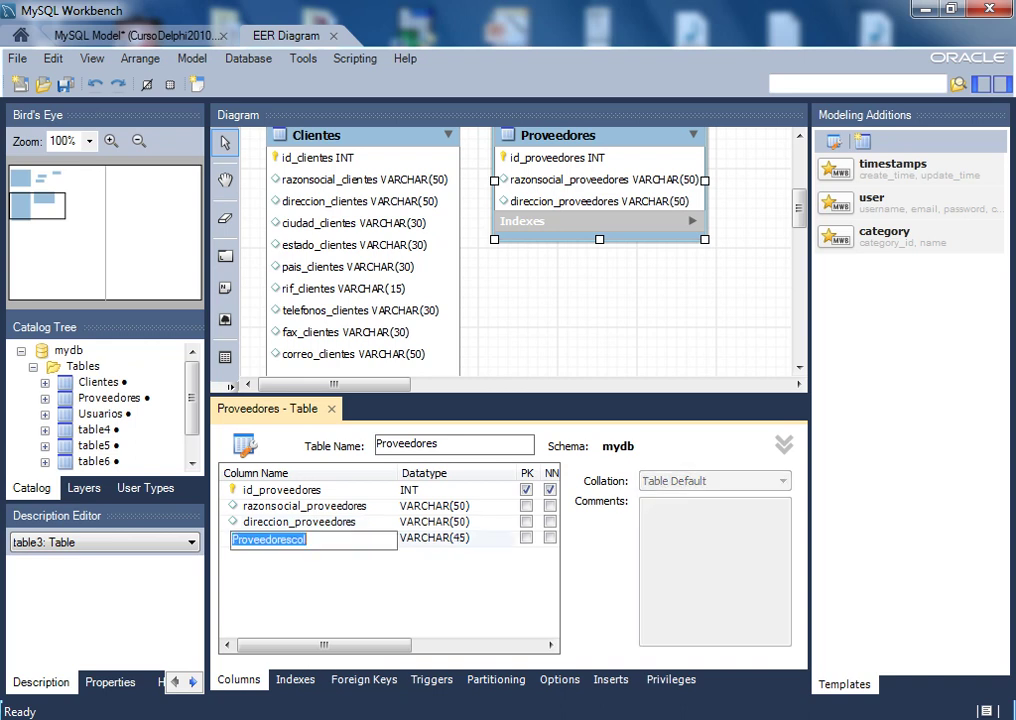
# Add a column named ciudad_proveedores with datatype VARCHAR(30) to the Proveedores table
pyautogui.write('c')
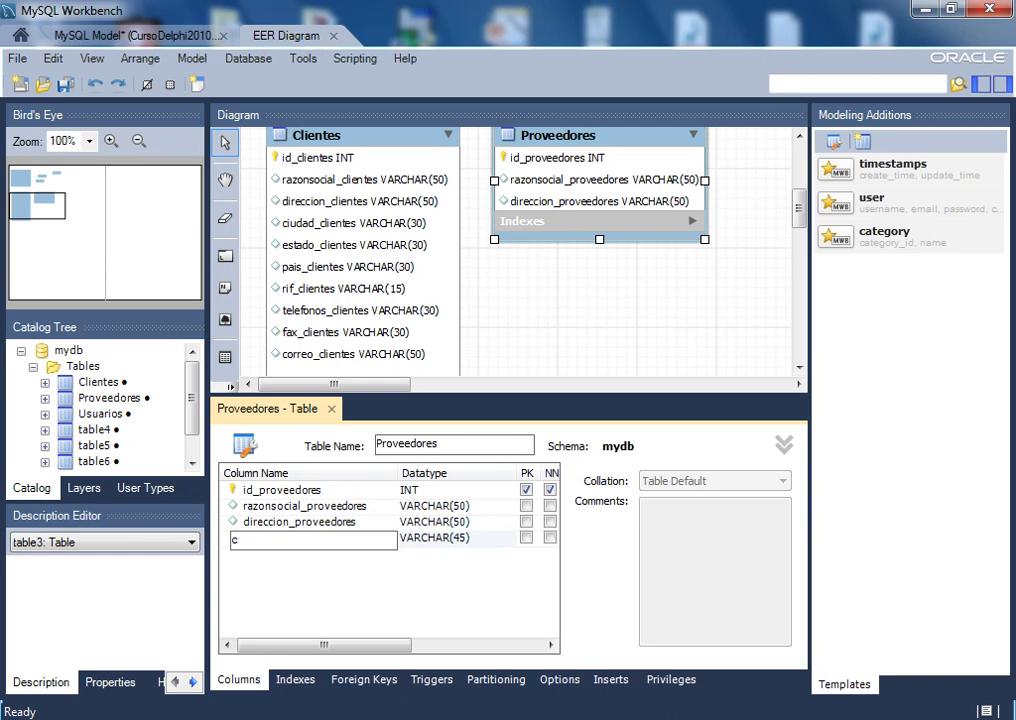
pyautogui.write('iudad_proveedores')
pyautogui.press('Tab')
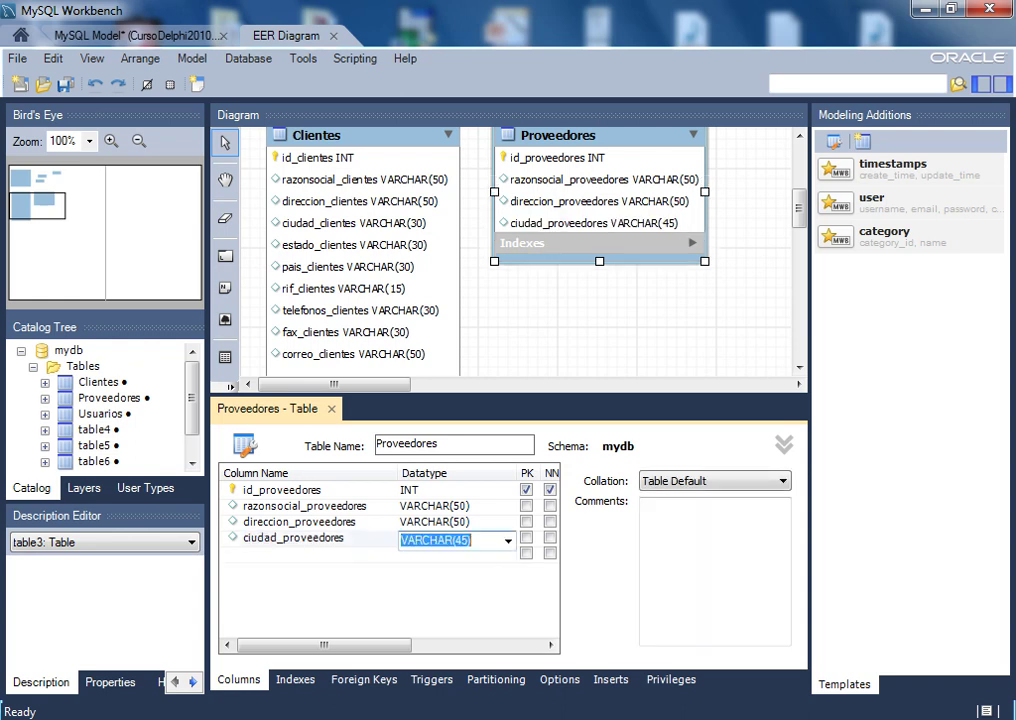
pyautogui.click(466, 540)
pyautogui.press('BackSpace')
pyautogui.press('BackSpace')
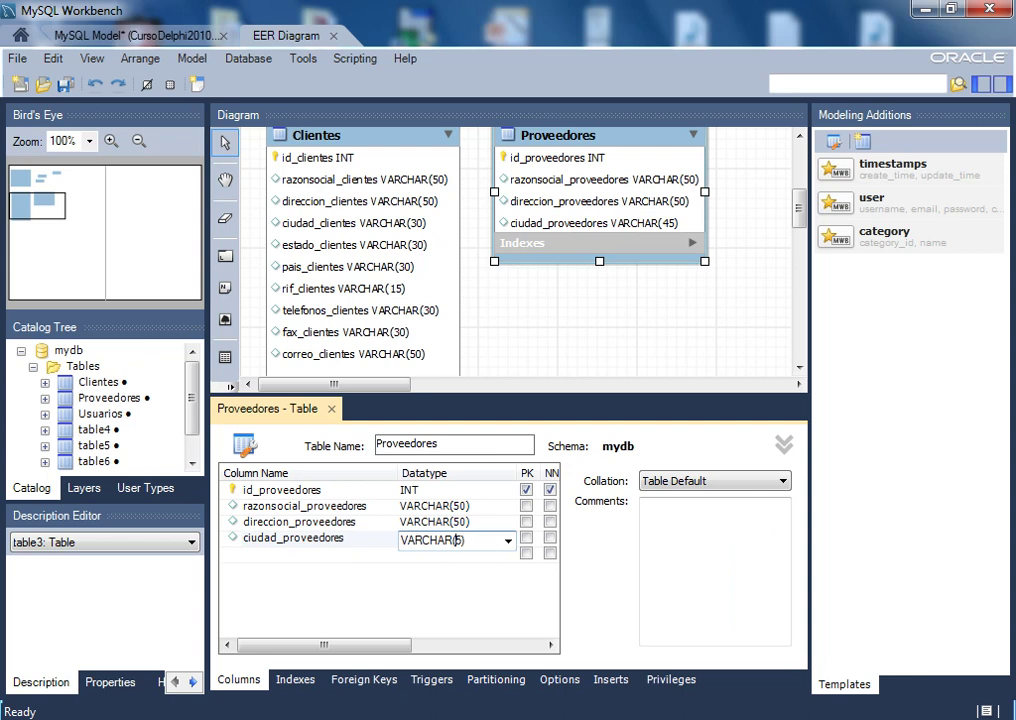
pyautogui.write('30')
pyautogui.press('Return')
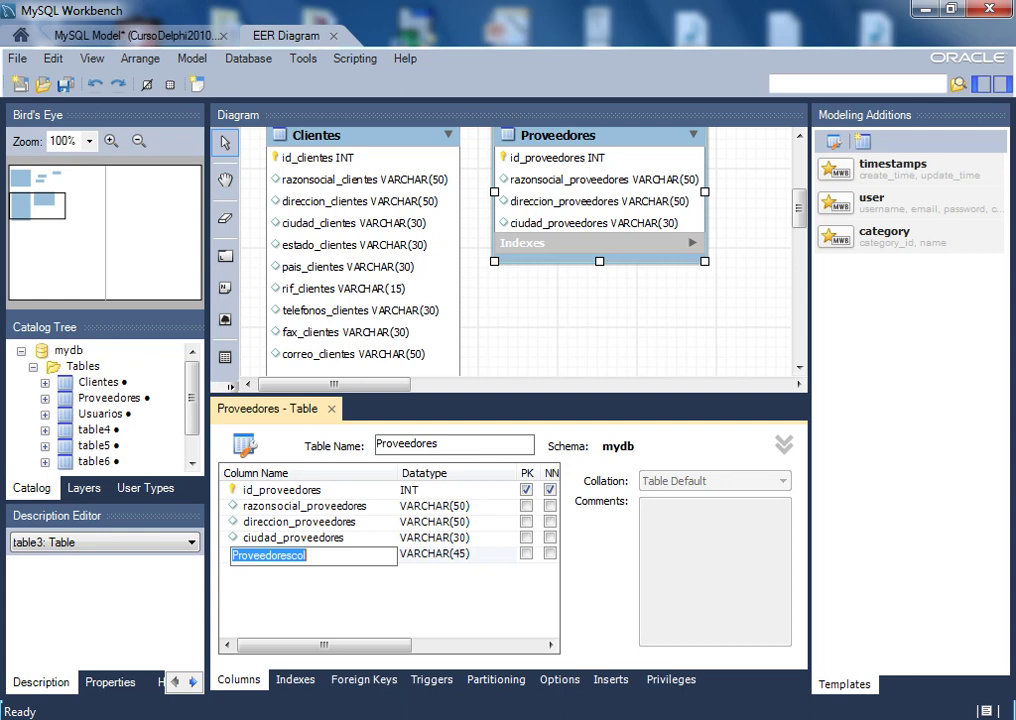
# Add a column named estado_proveedores with datatype VARCHAR(30) to the Proveedores table
pyautogui.write('estad')
pyautogui.write('o_')
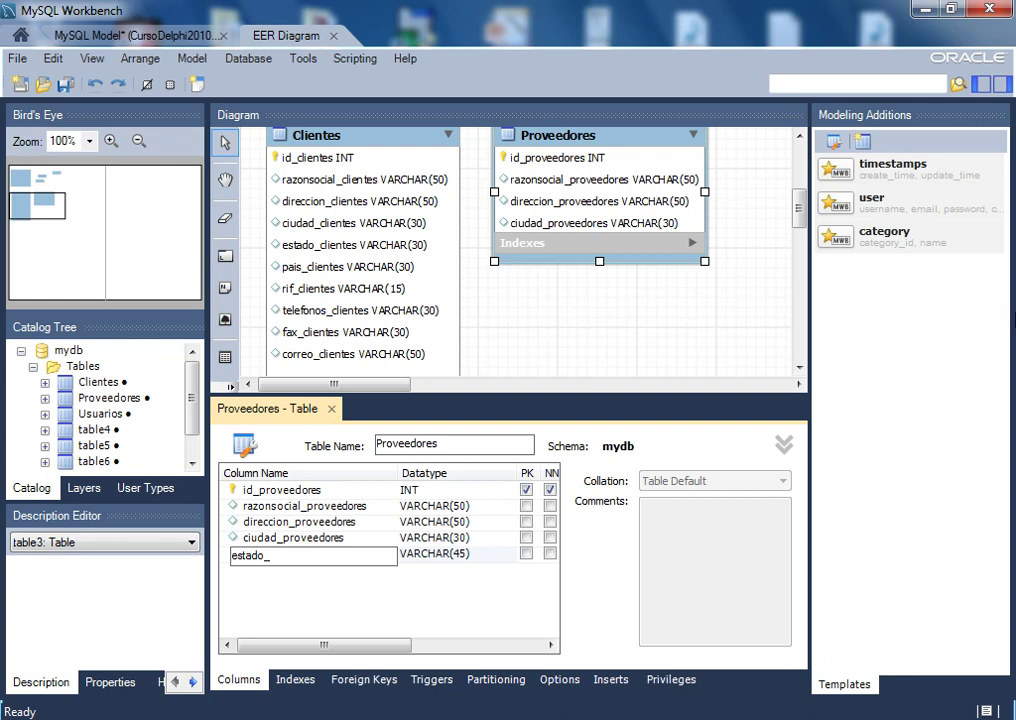
pyautogui.write('proveedores')
pyautogui.press('Tab')
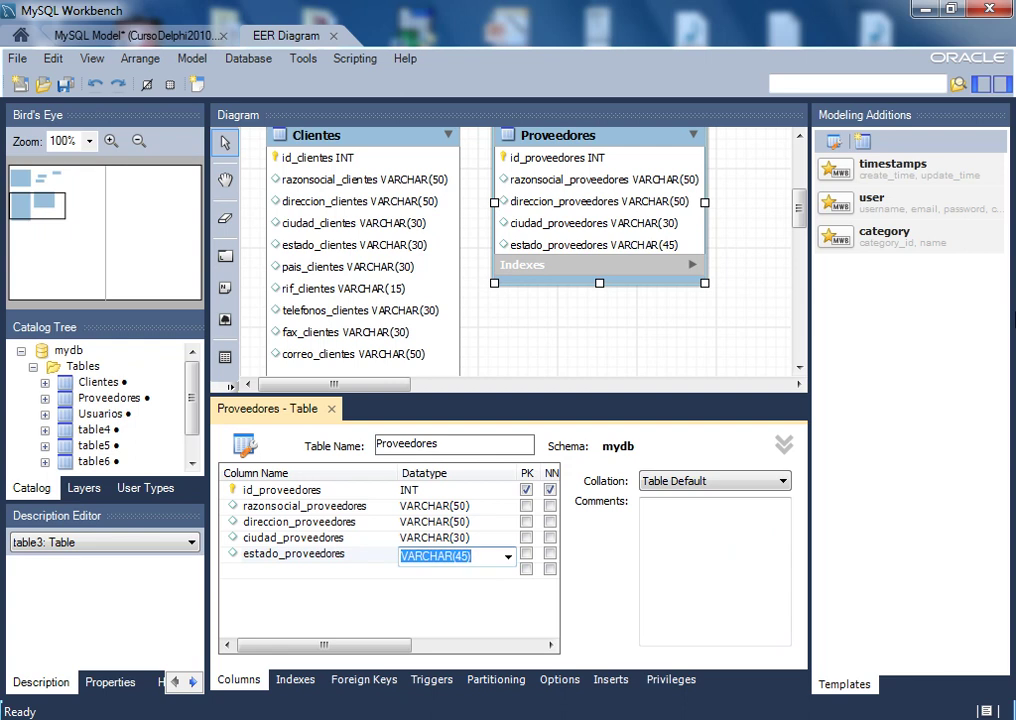
pyautogui.click(465, 556)
pyautogui.press('BackSpace')
pyautogui.press('BackSpace')
pyautogui.write('30')
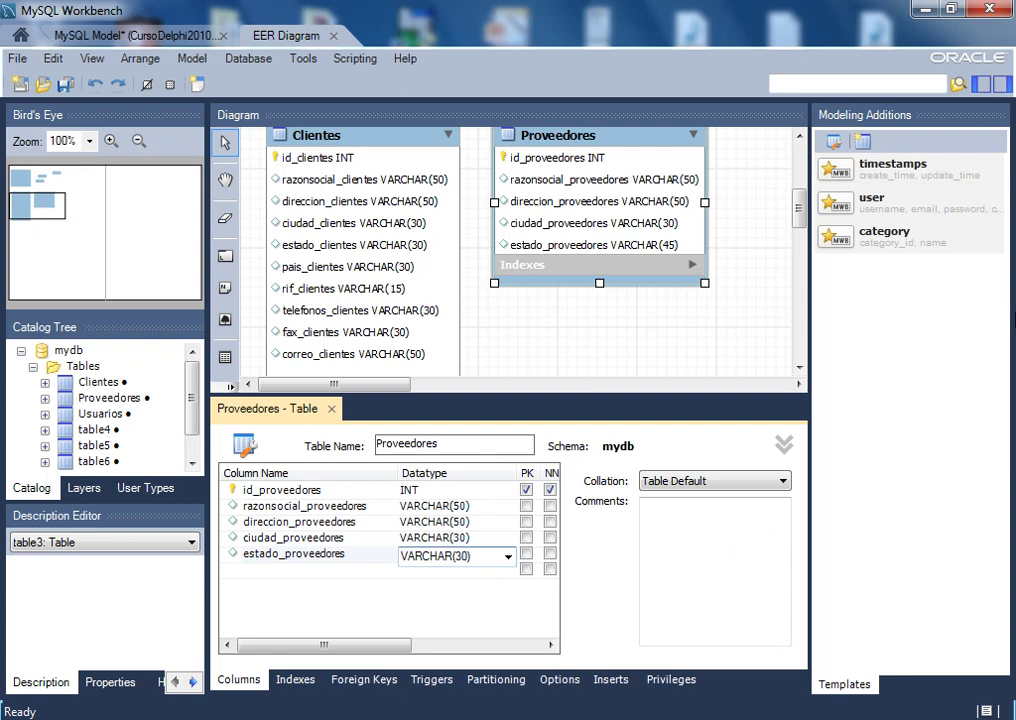
pyautogui.press('Return')
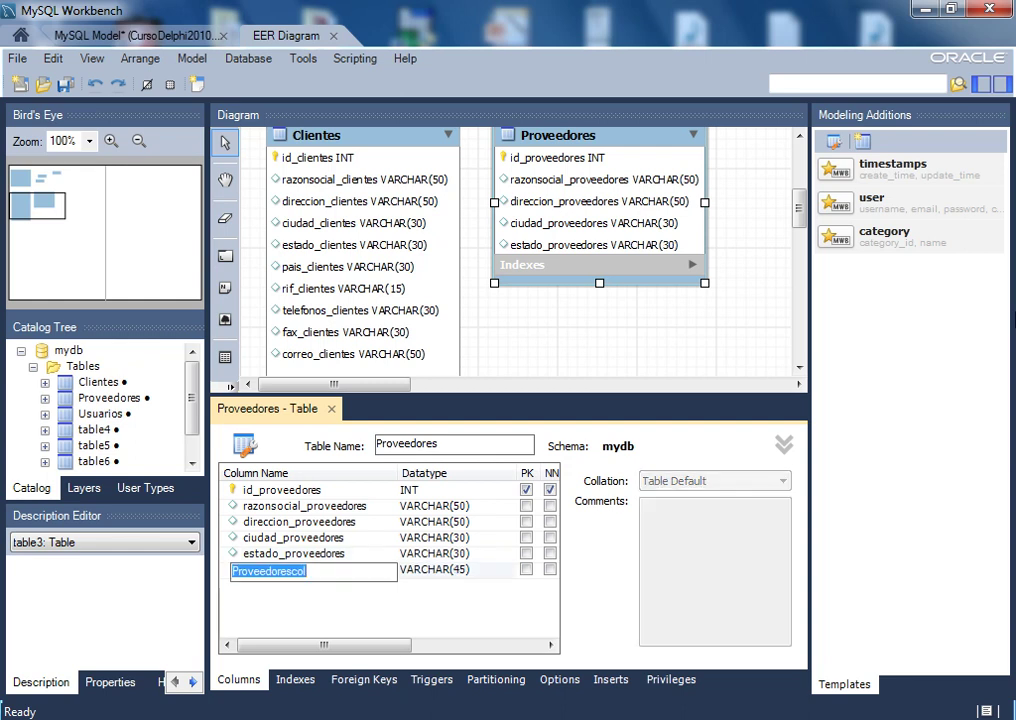
# Add a column named pais_proveedores below estado_proveedores in the Proveedores table
pyautogui.write('pais')
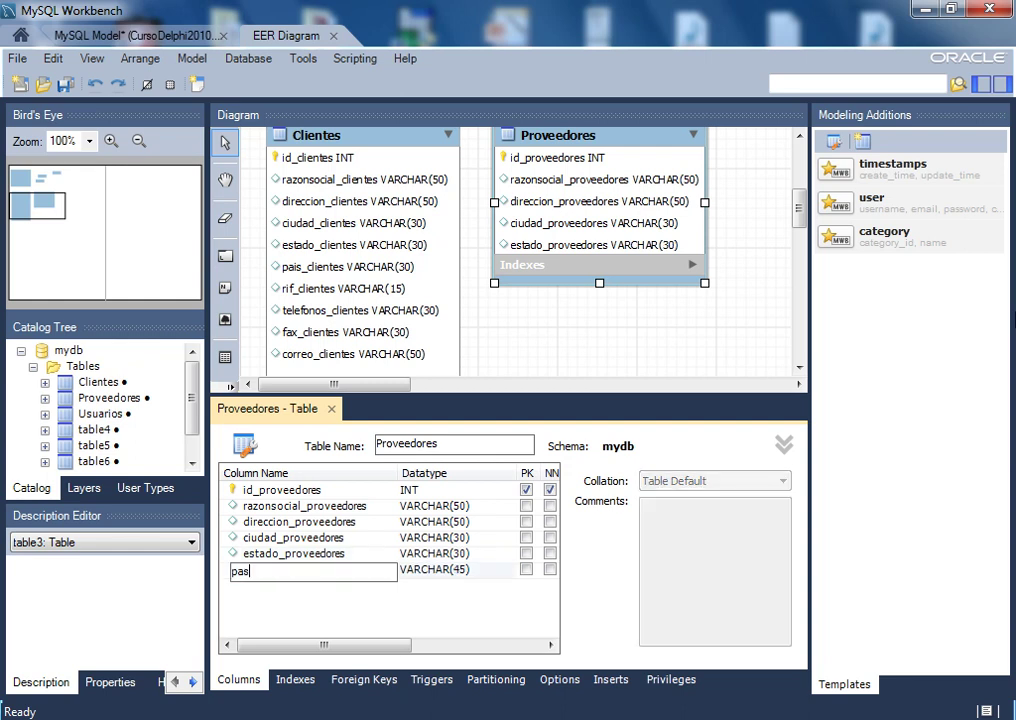
pyautogui.write('_')
pyautogui.write('clientes')
pyautogui.press('BackSpace')
pyautogui.press('BackSpace')
pyautogui.press('BackSpace')
pyautogui.press('BackSpace')
pyautogui.press('BackSpace')
pyautogui.press('BackSpace')
pyautogui.press('BackSpace')
pyautogui.press('BackSpace')
pyautogui.write('proveedores')
pyautogui.press('Tab')
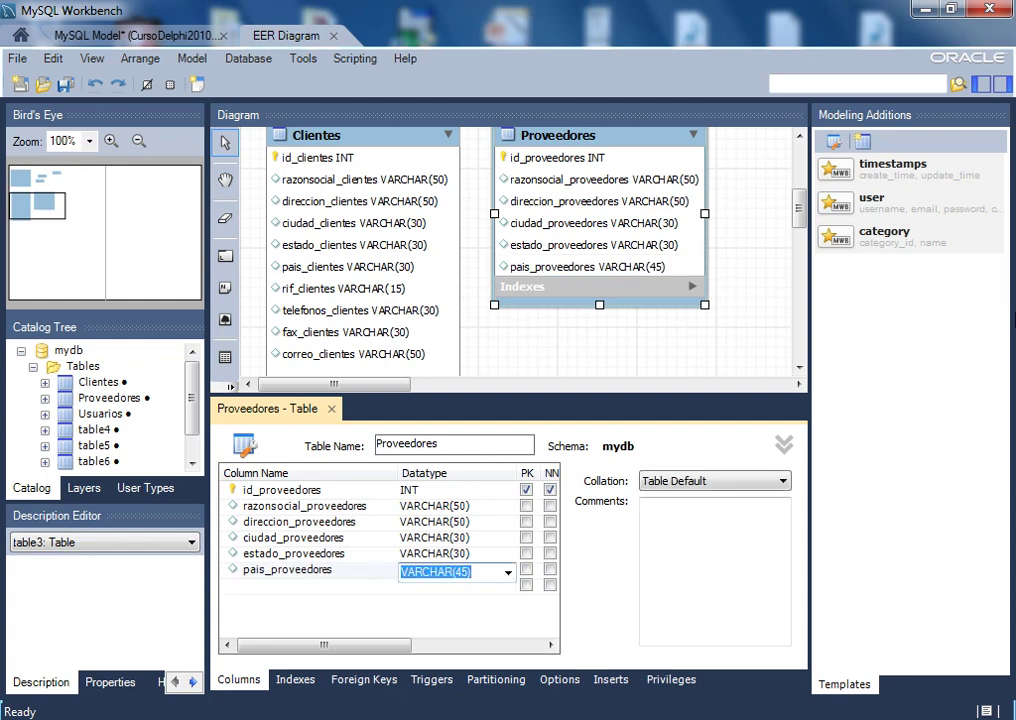
# Set the datatype of the pais_proveedores column to VARCHAR(30)
pyautogui.press('End')
pyautogui.press('BackSpace')
pyautogui.press('BackSpace')
pyautogui.press('BackSpace')
pyautogui.write('30')
pyautogui.press('Return')
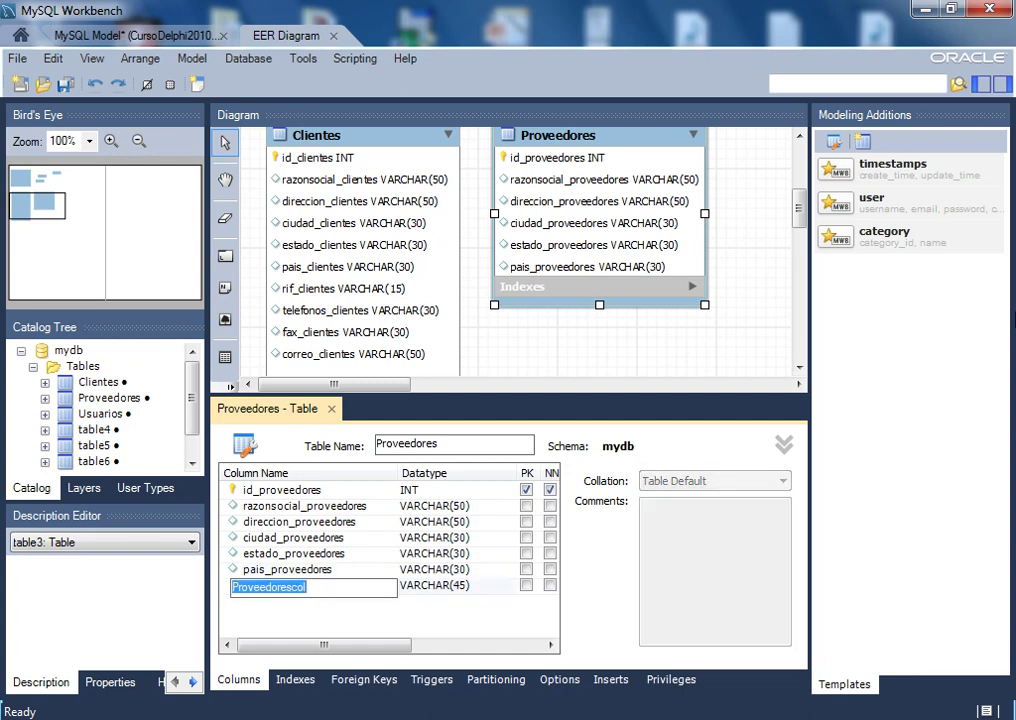
# Add a column named rif_proveedores with datatype VARCHAR(15) to the Proveedores table
pyautogui.write('ri')
pyautogui.press('BackSpace')
pyautogui.press('BackSpace')
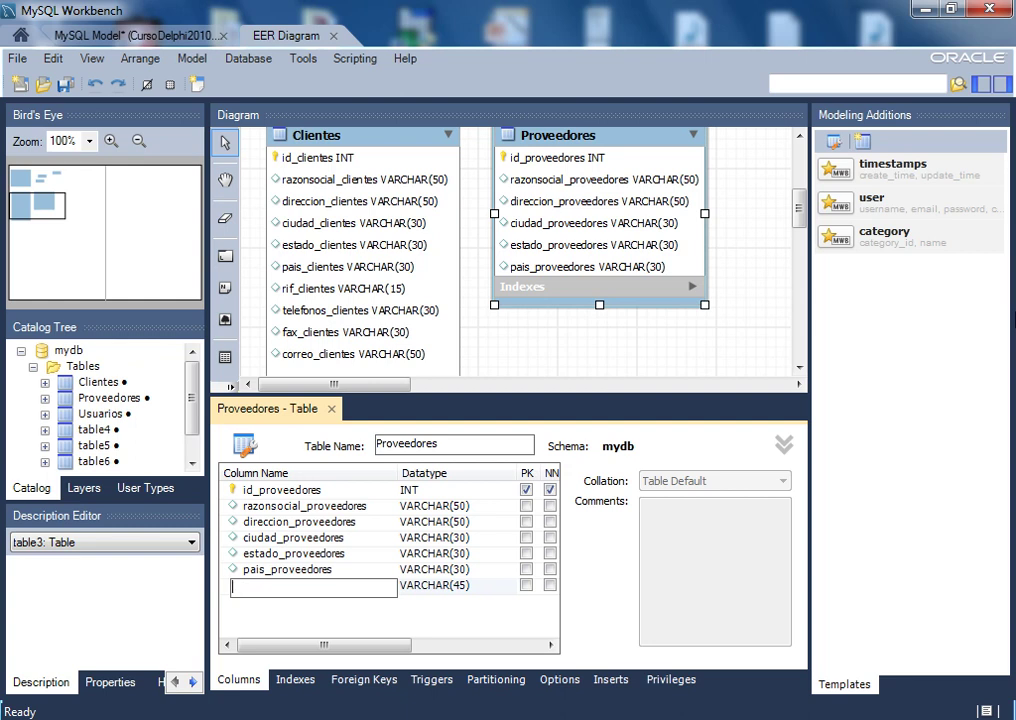
pyautogui.write('rif_proveedores')
pyautogui.press('Tab')
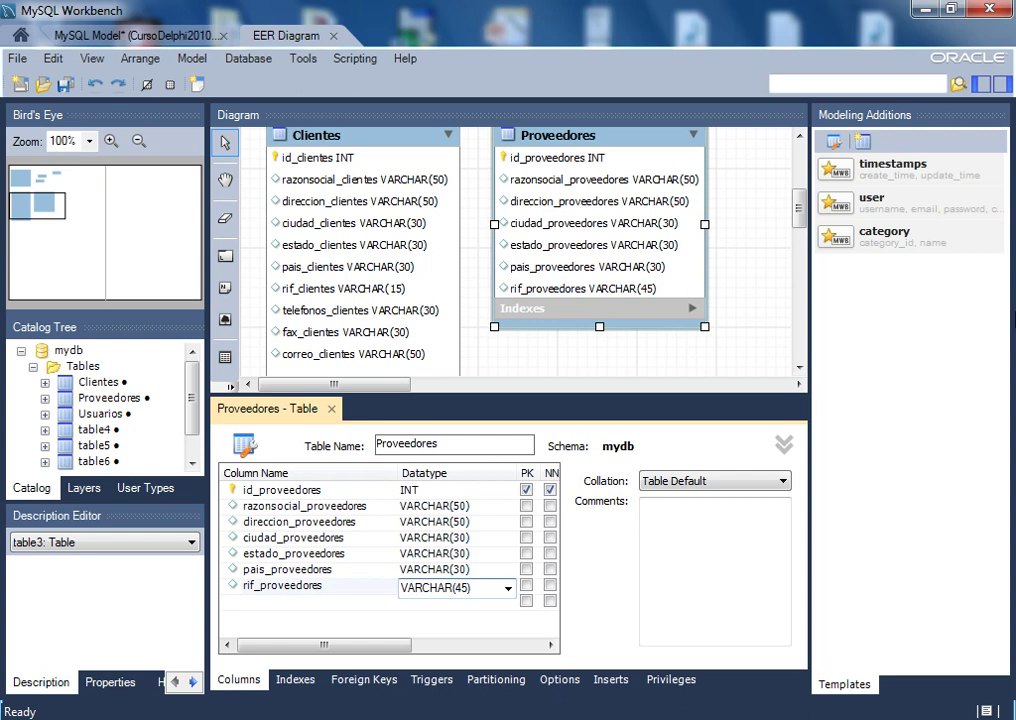
pyautogui.press('BackSpace')
pyautogui.press('BackSpace')
pyautogui.write('15')
pyautogui.press('Tab')
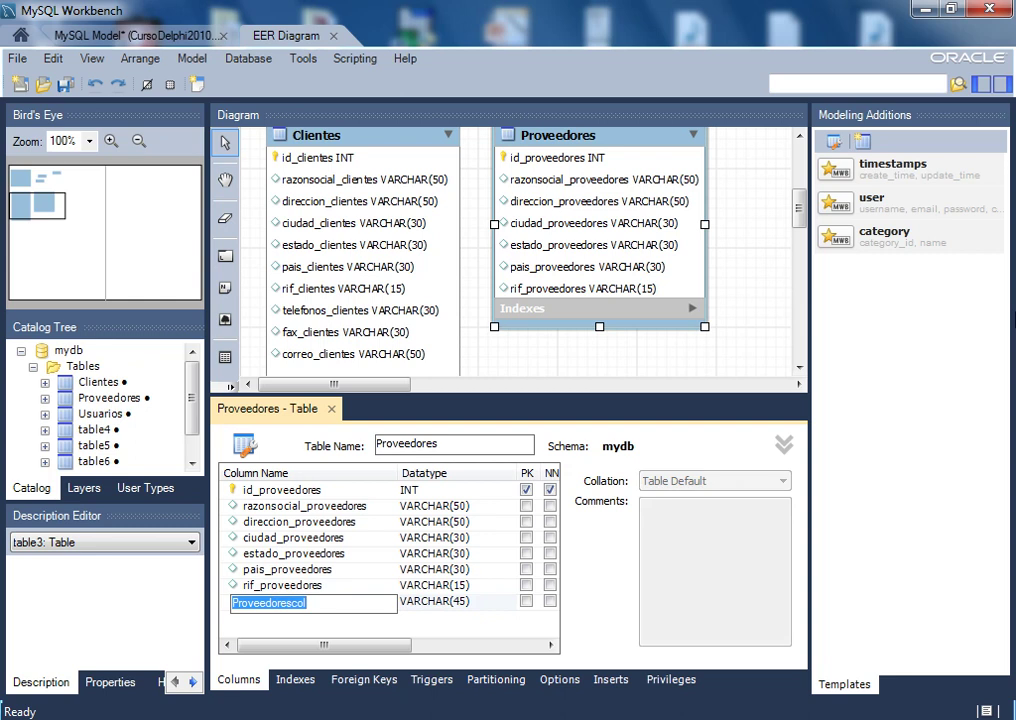
# Add a column named telefonos_proveedores with datatype VARCHAR(30) to the Proveedores table
pyautogui.write('te')
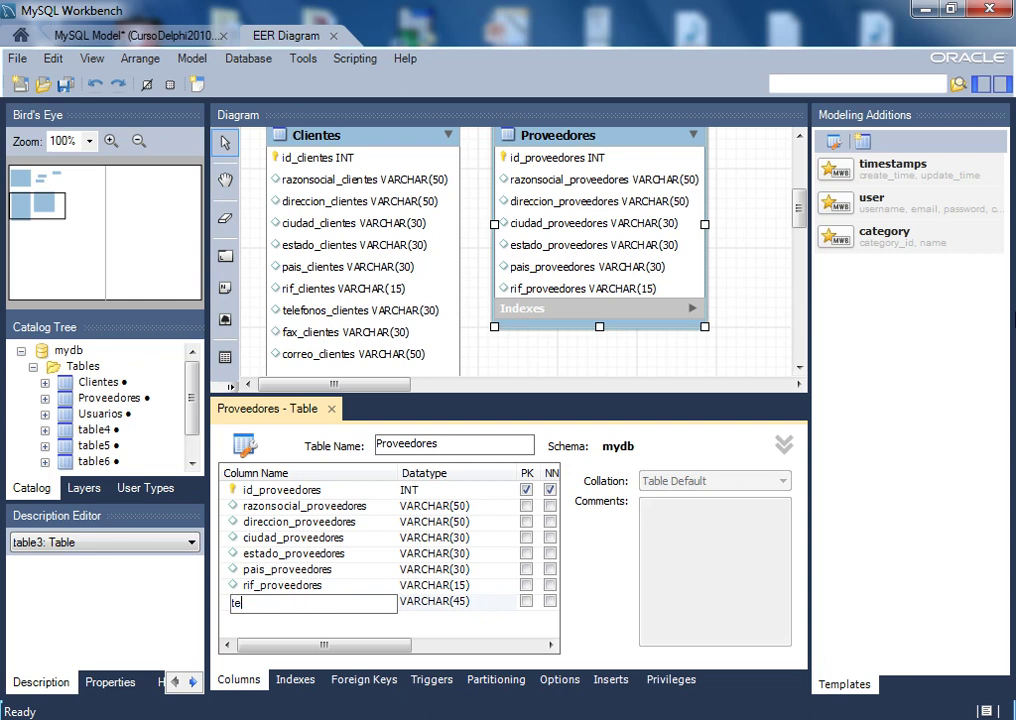
pyautogui.write('lefonos_proveedores')
pyautogui.press('Tab')
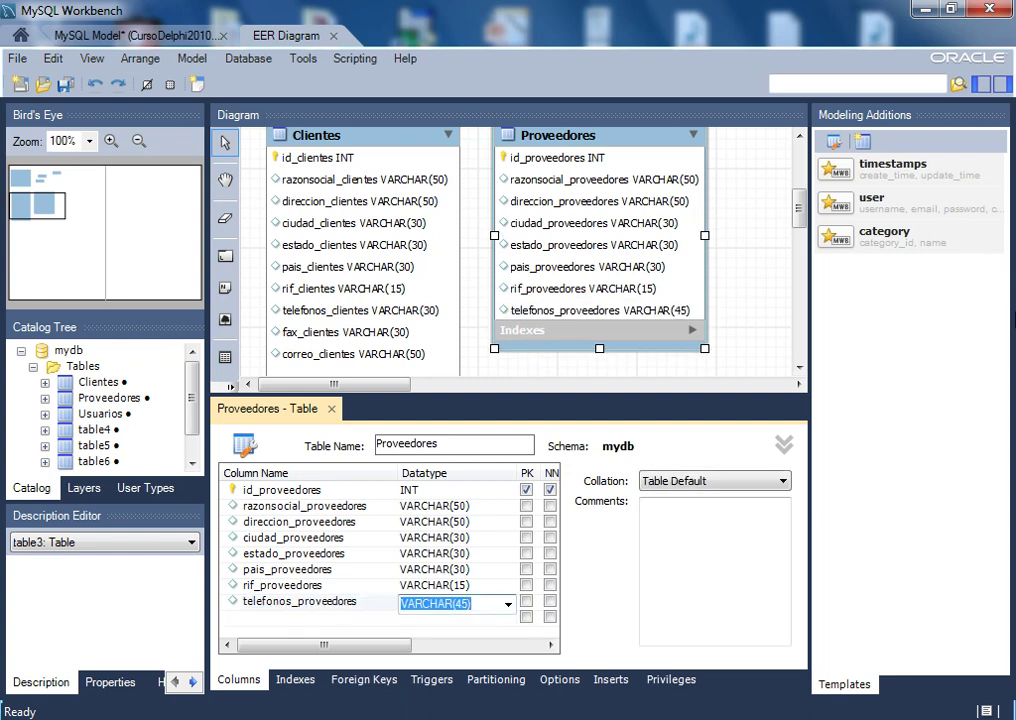
pyautogui.press('End')
pyautogui.press('BackSpace')
pyautogui.press('BackSpace')
pyautogui.press('BackSpace')
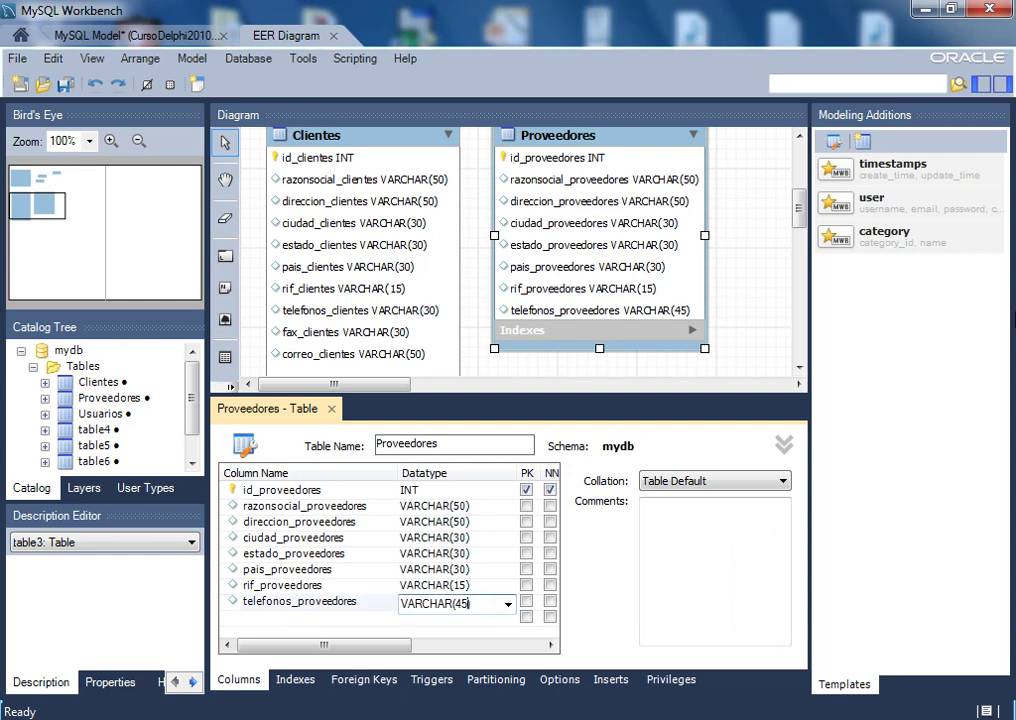
pyautogui.write('30')
pyautogui.press('Tab')
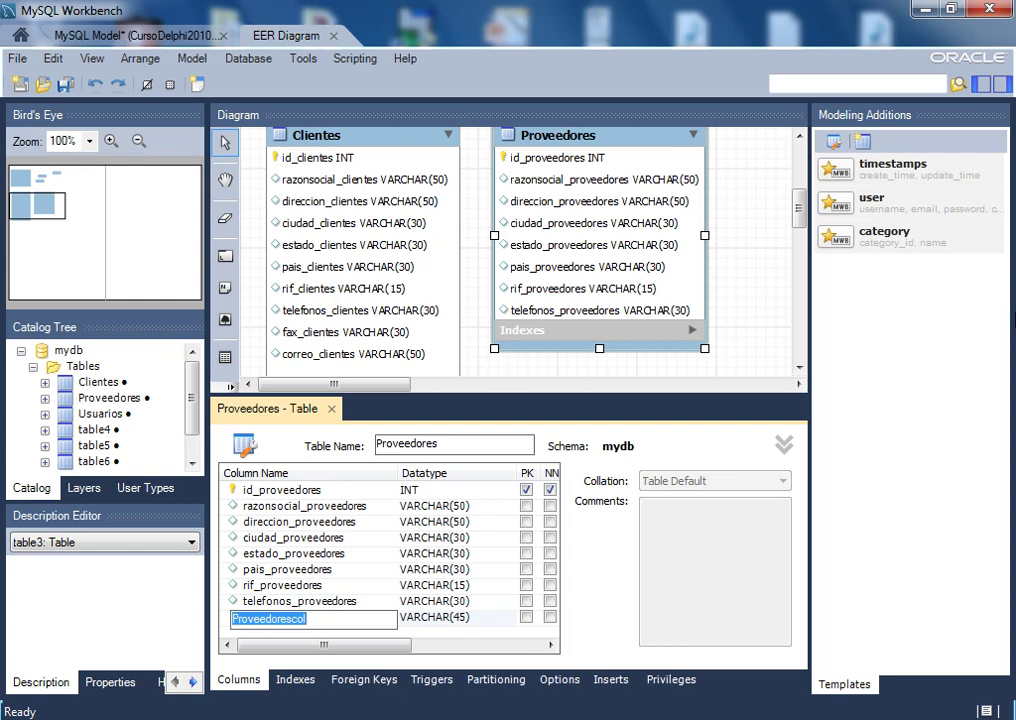
# Add a column named fax_proveedores with datatype VARCHAR(30) to the Proveedores table
pyautogui.write('fax')
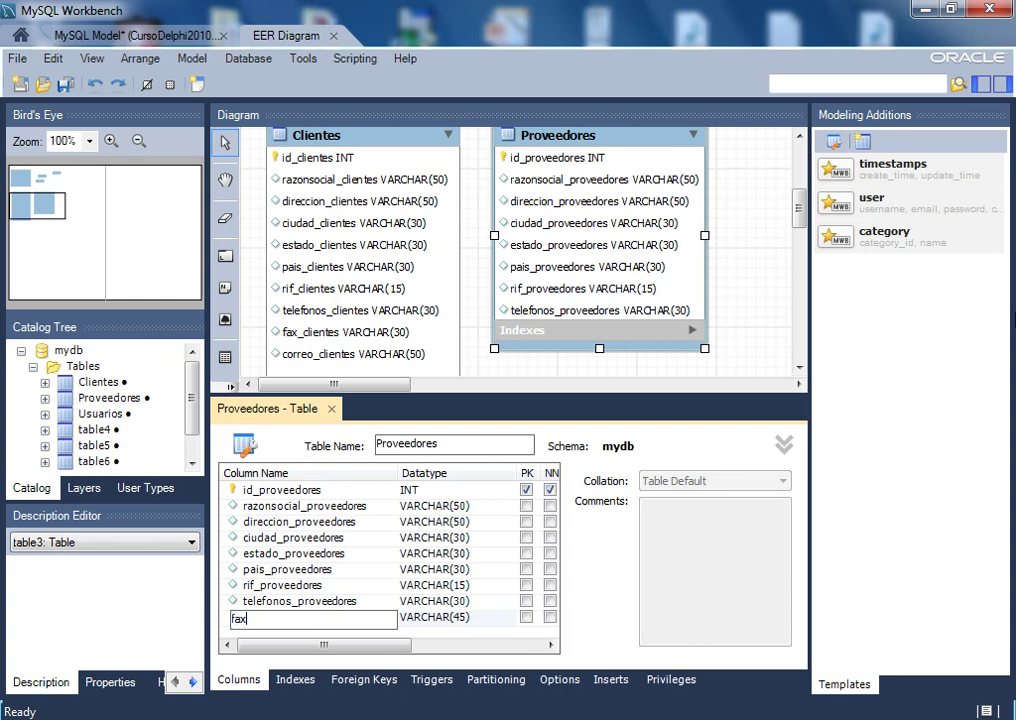
pyautogui.write('_proveedores')
pyautogui.press('Tab')
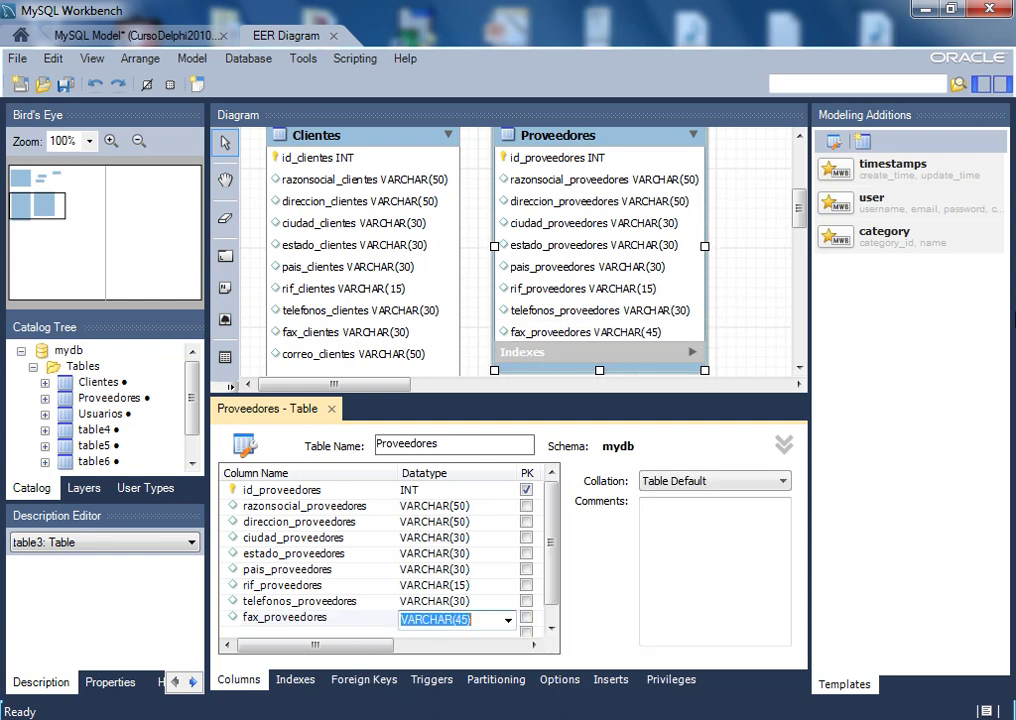
pyautogui.press('End')
pyautogui.press('BackSpace')
pyautogui.press('BackSpace')
pyautogui.press('BackSpace')
pyautogui.write('30)')
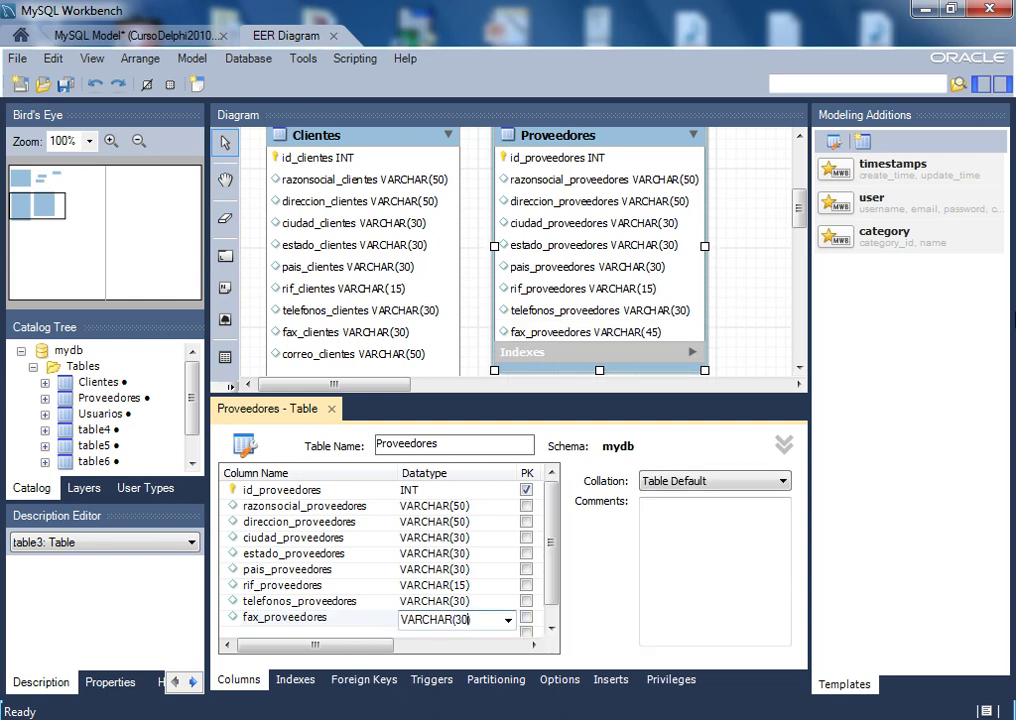
pyautogui.press('Tab')
# Add a column named correo_proveedores below fax_proveedores in the Proveedores table
pyautogui.write('col')
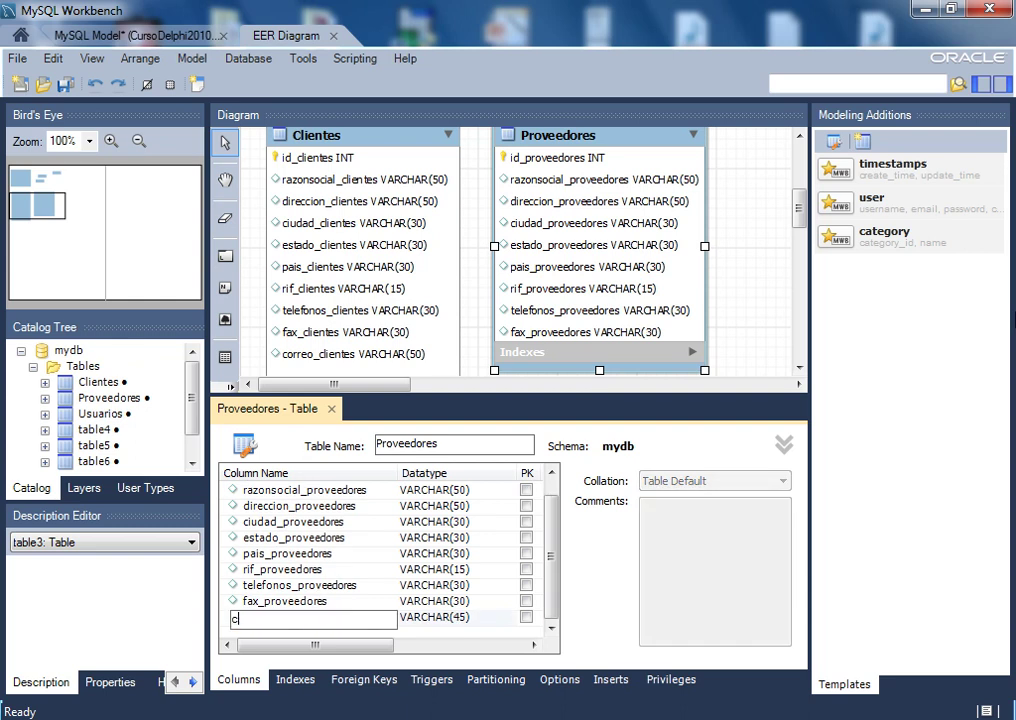
pyautogui.press('BackSpace')
pyautogui.press('BackSpace')
pyautogui.write('i')
pyautogui.write('orrer')
pyautogui.press('BackSpace')
pyautogui.write('o_proveedores')
pyautogui.press('Tab')
# Set the datatype of the correo_proveedores column to VARCHAR(50)
pyautogui.press('End')
pyautogui.press('BackSpace')
pyautogui.press('BackSpace')
pyautogui.press('BackSpace')
pyautogui.write('50)')
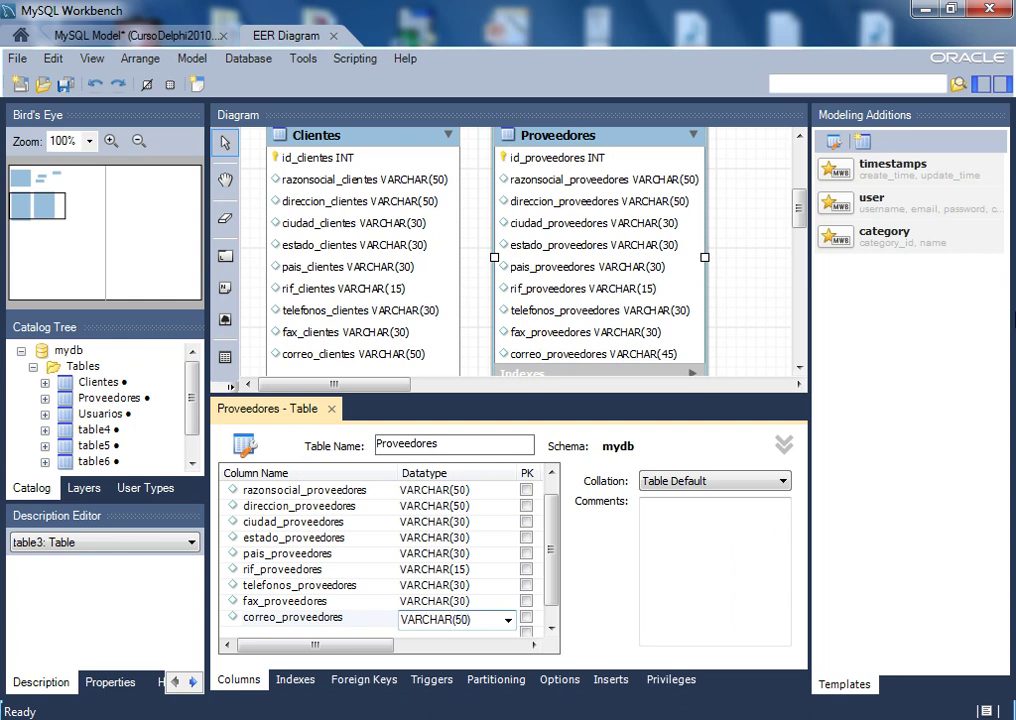
pyautogui.press('Tab')
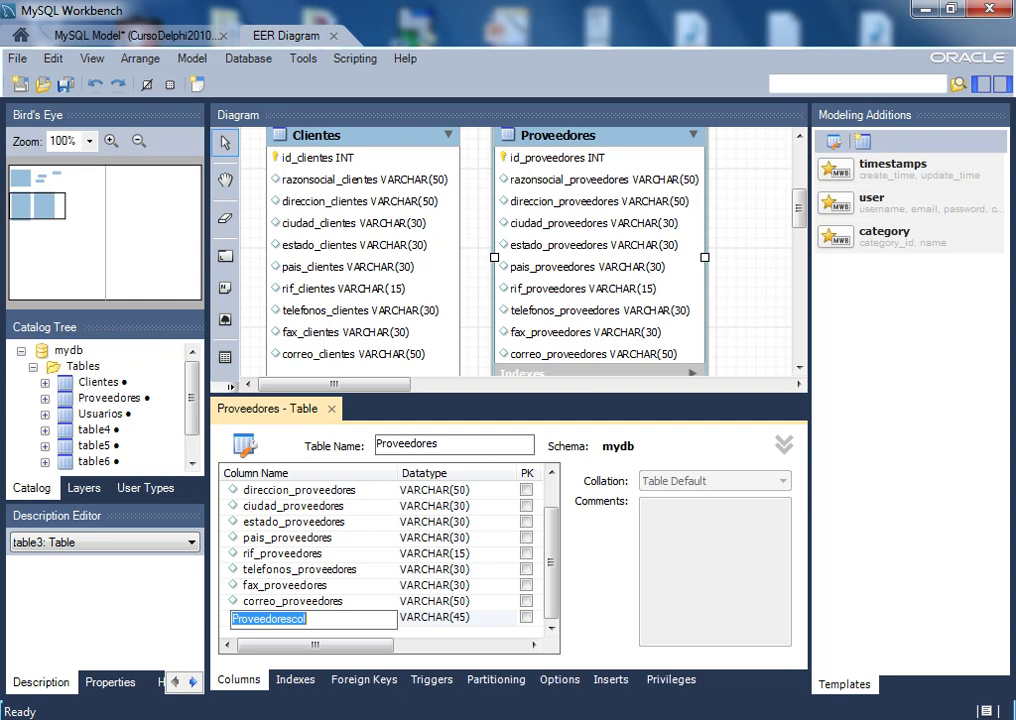
# Add a column named agencia_proveedores with datatype VARCHAR(30) to the Proveedores table
pyautogui.press('BackSpace')
pyautogui.write('a')
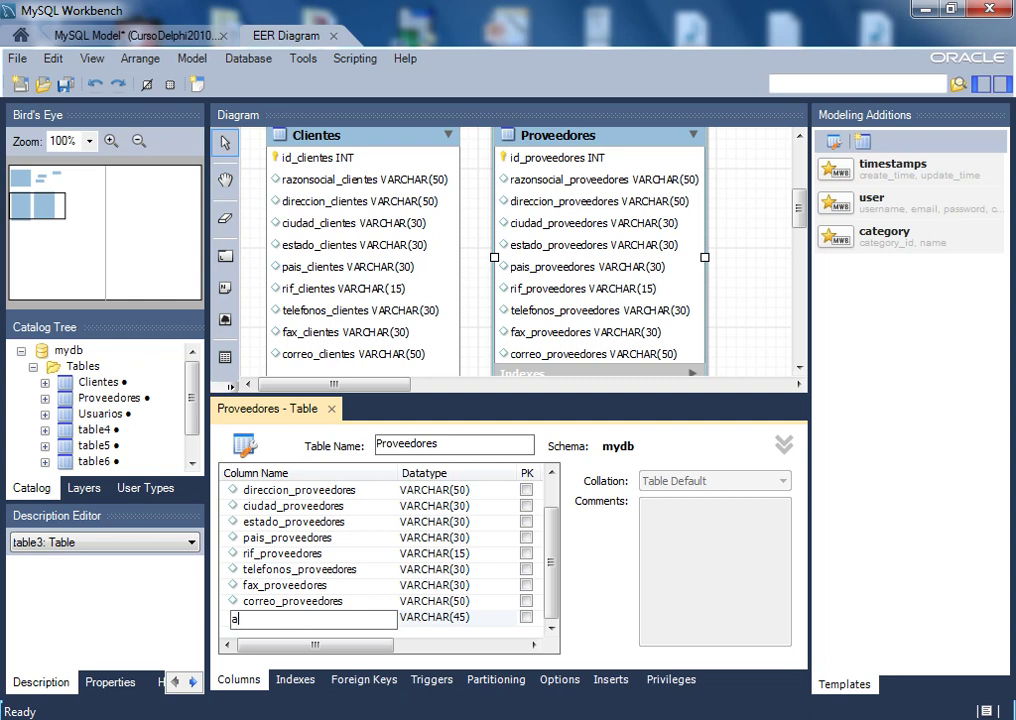
pyautogui.write('gencia_proveedores')
pyautogui.press('Tab')
pyautogui.press('End')
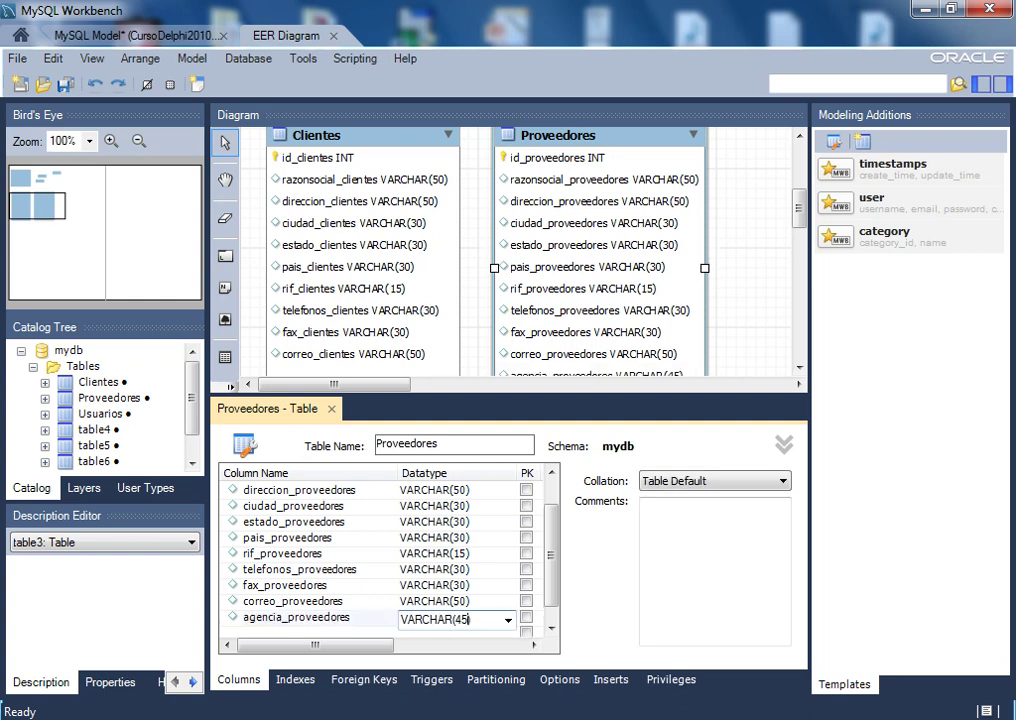
pyautogui.press('BackSpace')
pyautogui.press('BackSpace')
pyautogui.press('BackSpace')
pyautogui.write('30')
pyautogui.press('Tab')
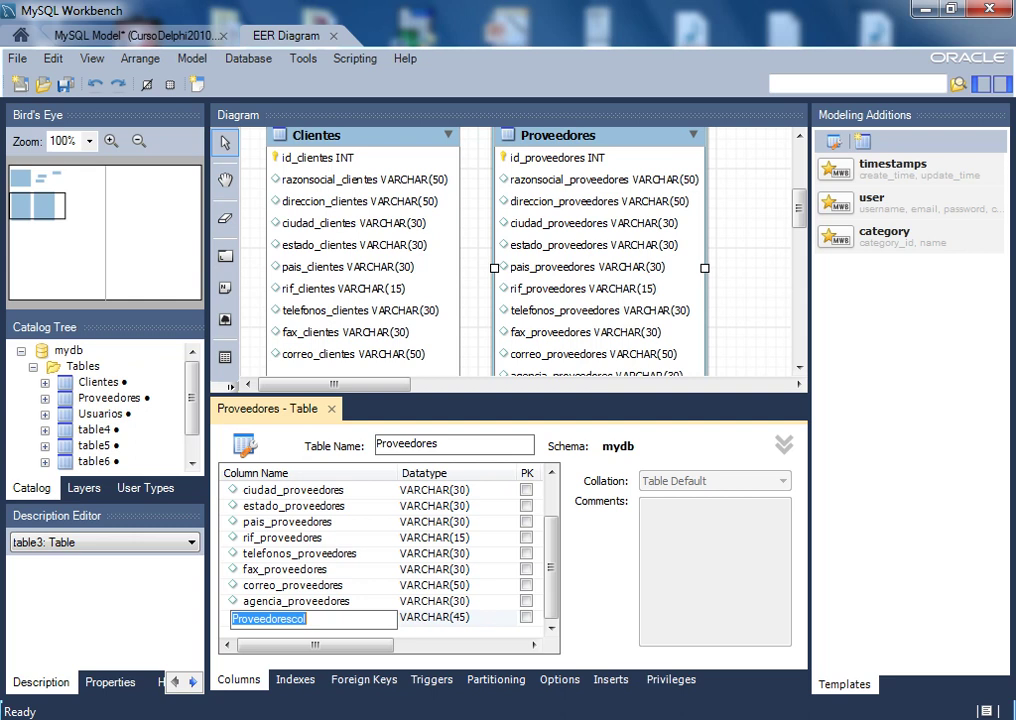
# Add a column named banco_proveedores with datatype VARCHAR(30) below agencia_proveedores in the Proveedores table
pyautogui.write('banco')
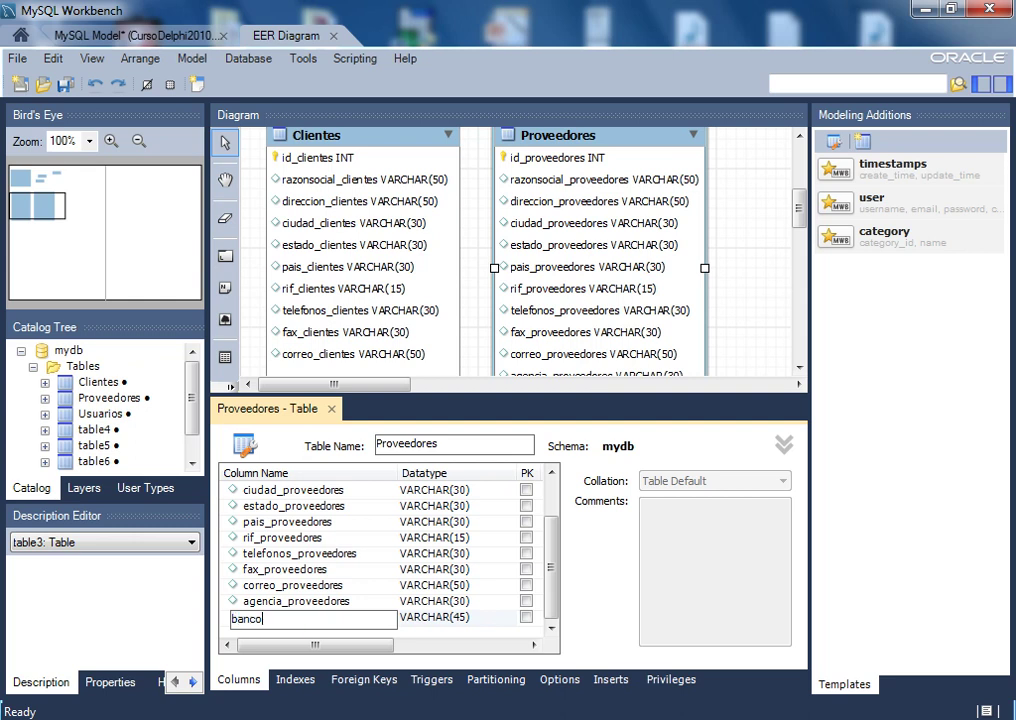
pyautogui.write('_proveedores')
pyautogui.press('Tab')
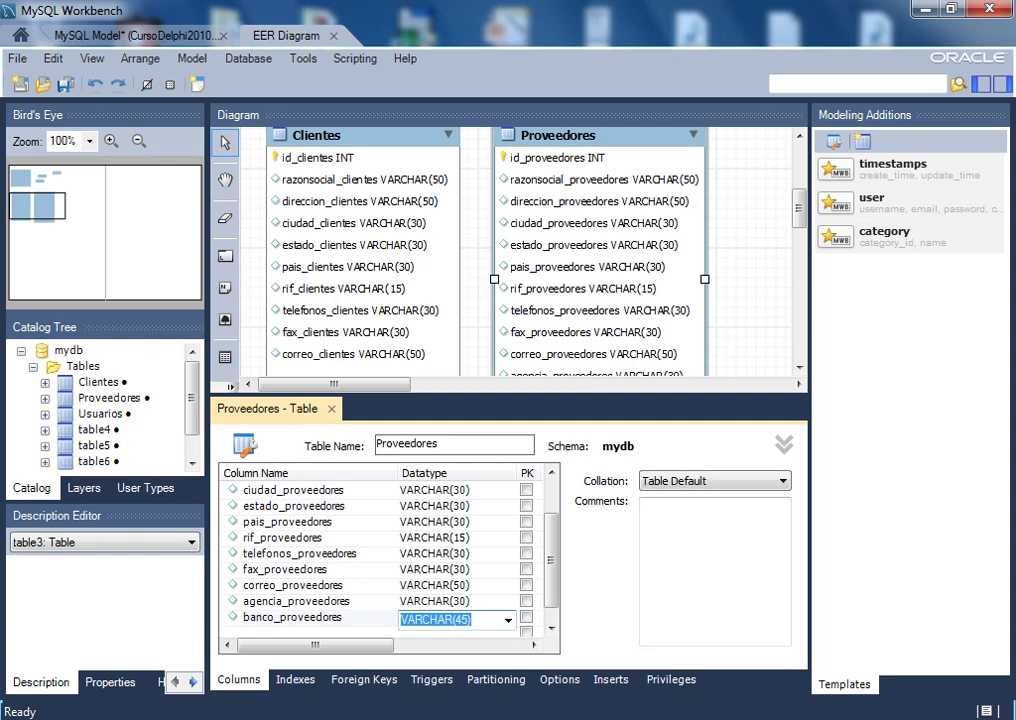
pyautogui.click(462, 619)
pyautogui.press('BackSpace')
pyautogui.press('Delete')
pyautogui.write('30')
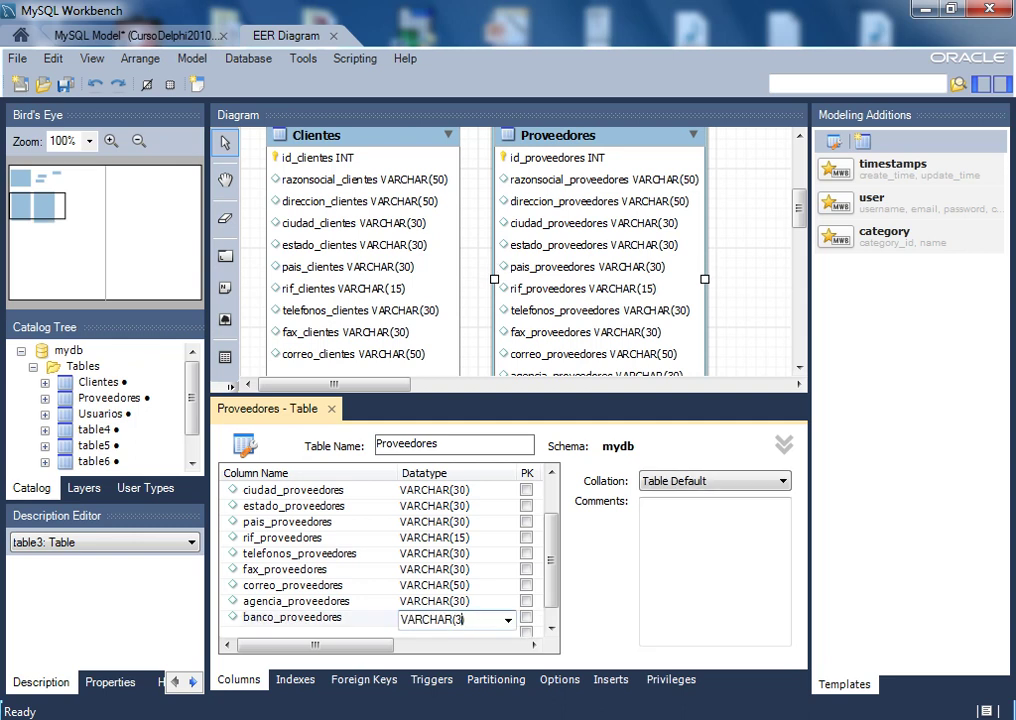
pyautogui.press('Return')
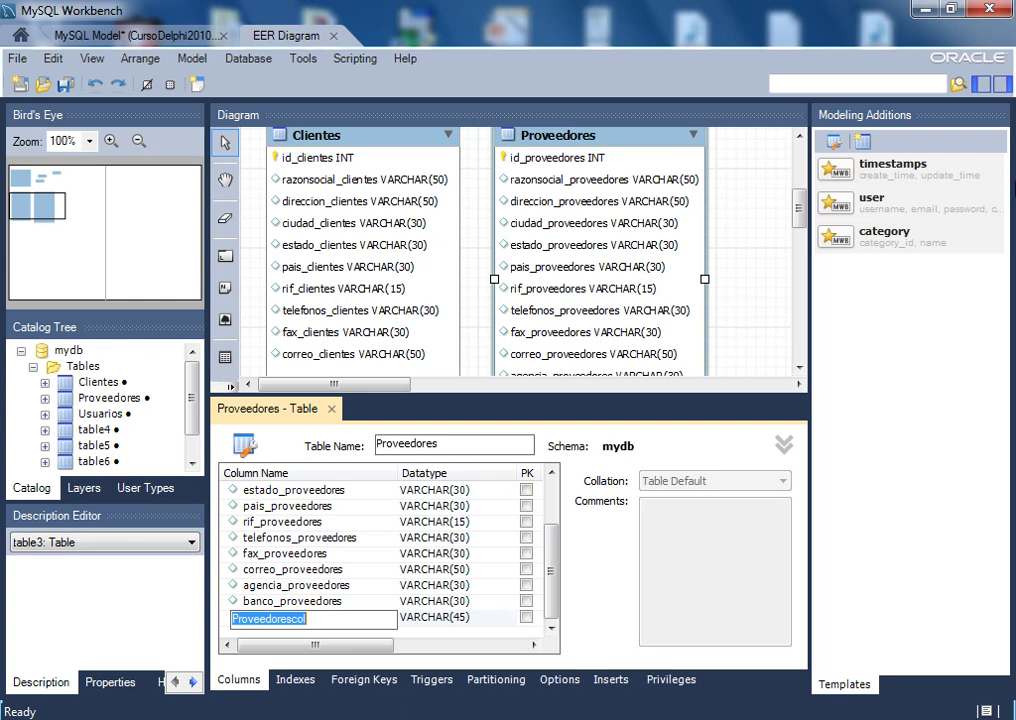
# Add a column named cuenta_proveedores with datatype VARCHAR(30) to the Proveedores table
pyautogui.press('BackSpace')
pyautogui.write('cuenta_')
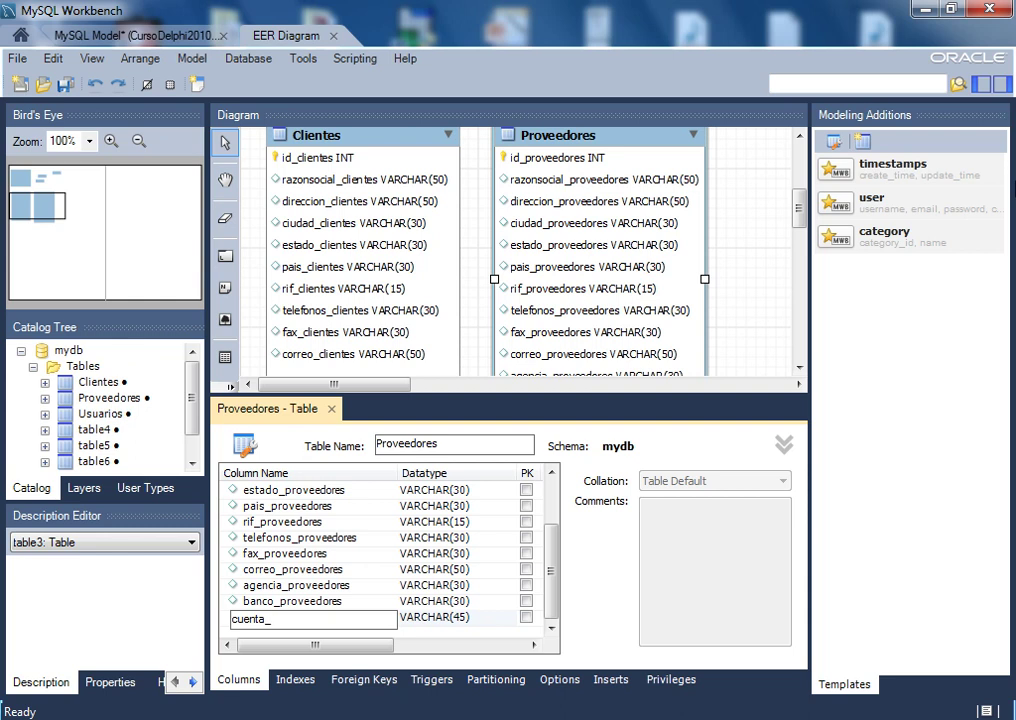
pyautogui.write('proveedores')
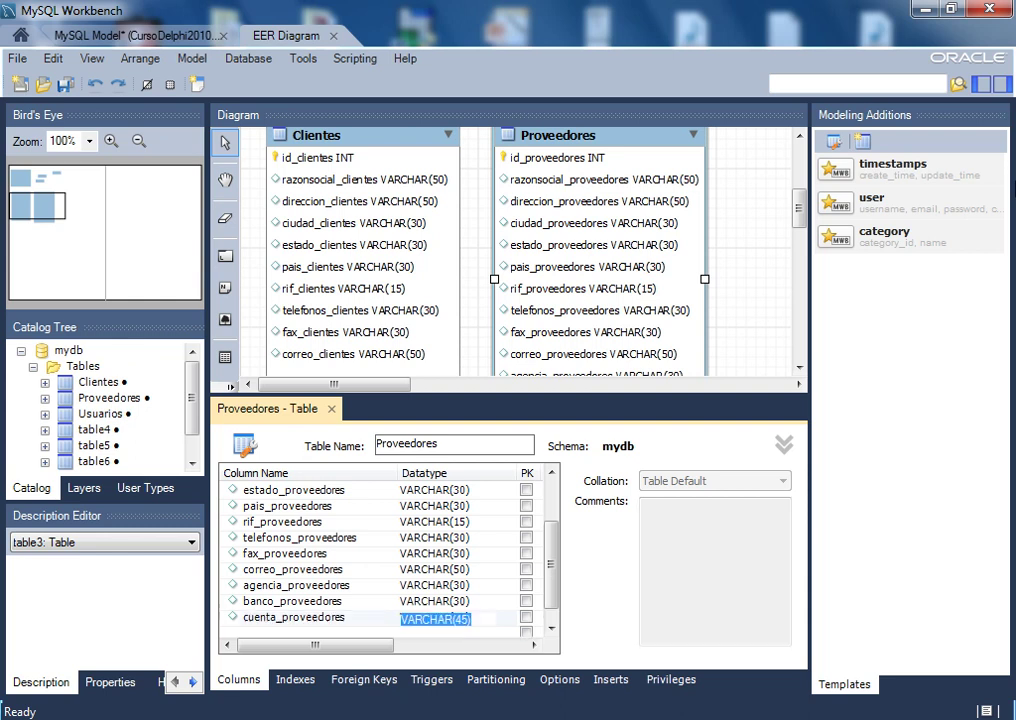
pyautogui.press('Tab')
pyautogui.press('End')
pyautogui.press('Left')
pyautogui.press('Left')
pyautogui.press('BackSpace')
pyautogui.press('Delete')
pyautogui.write('30')
pyautogui.press('Tab')
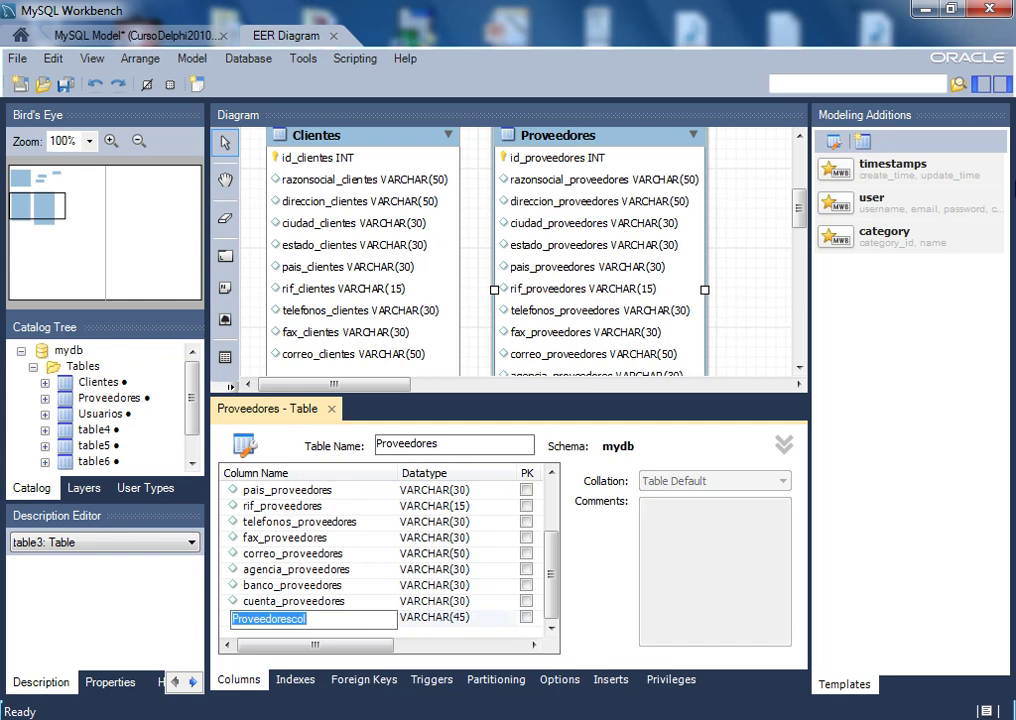
# Remove the superfluous Proveedorescol column from the end of the Proveedores table and save the model
pyautogui.click(676, 268)
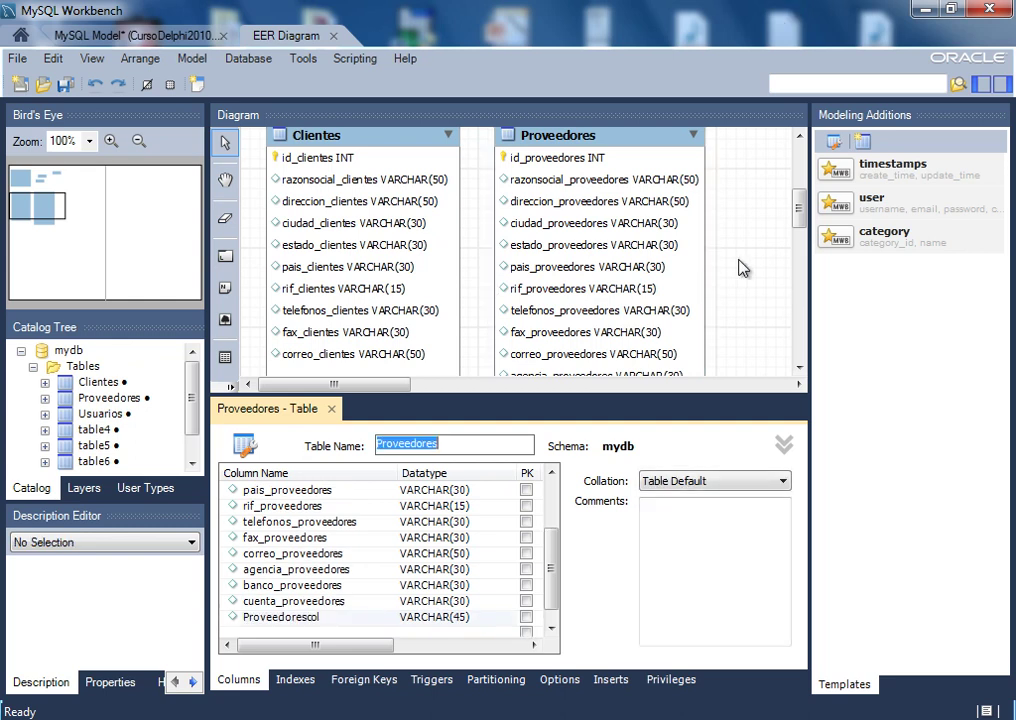
pyautogui.moveTo(800, 211); pyautogui.dragTo(800, 236)
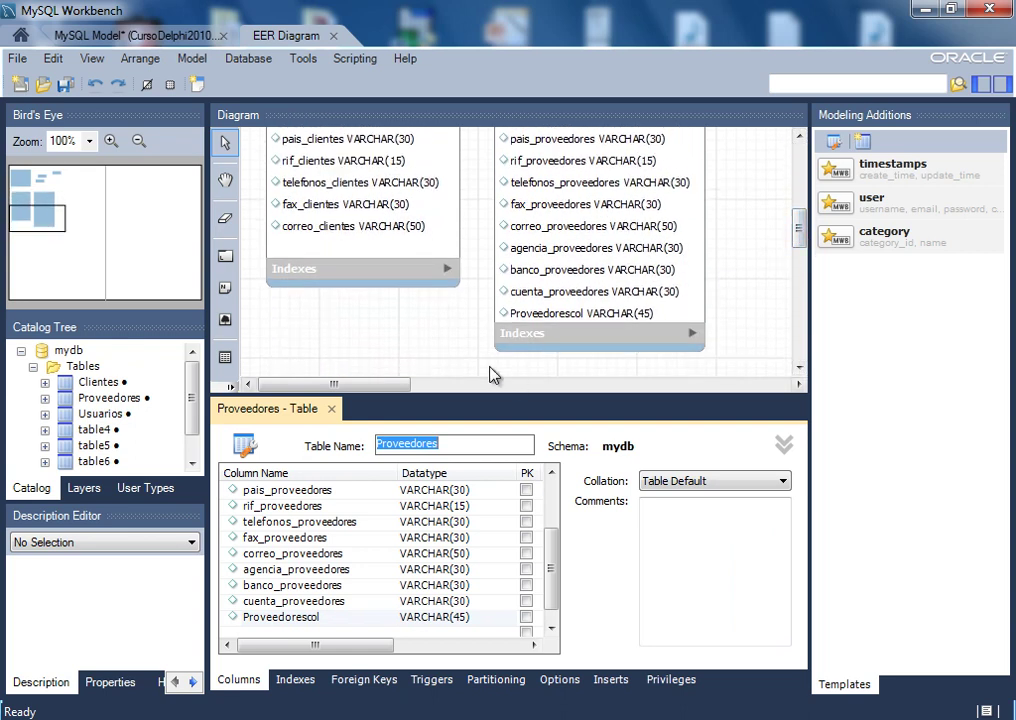
pyautogui.click(315, 601)
pyautogui.click(318, 617)
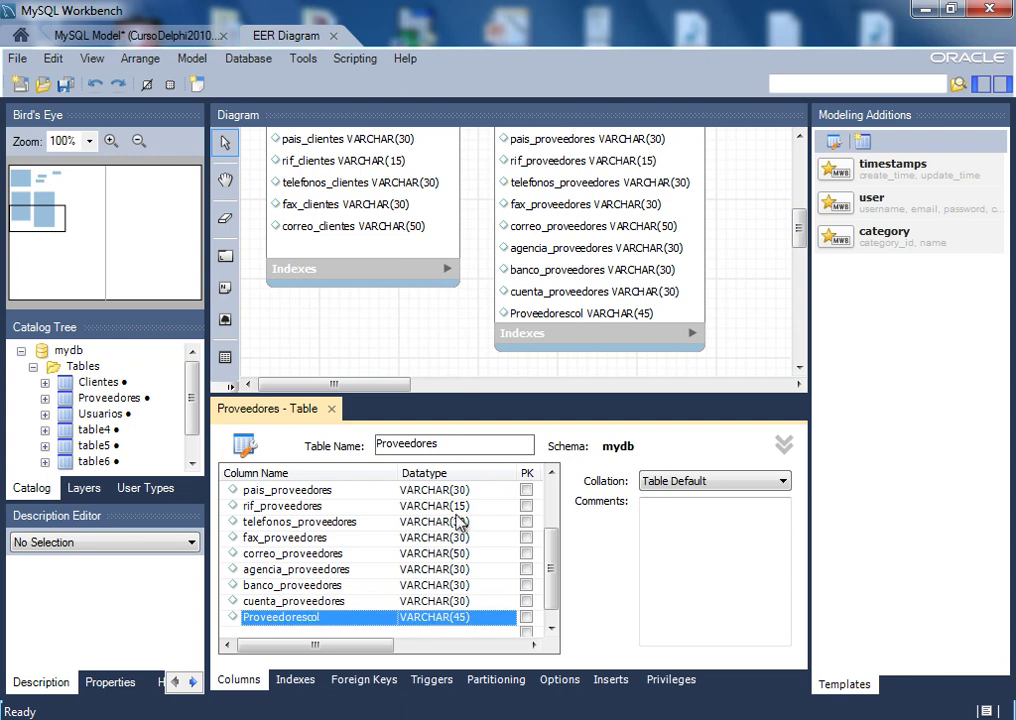
pyautogui.rightClick(296, 618)
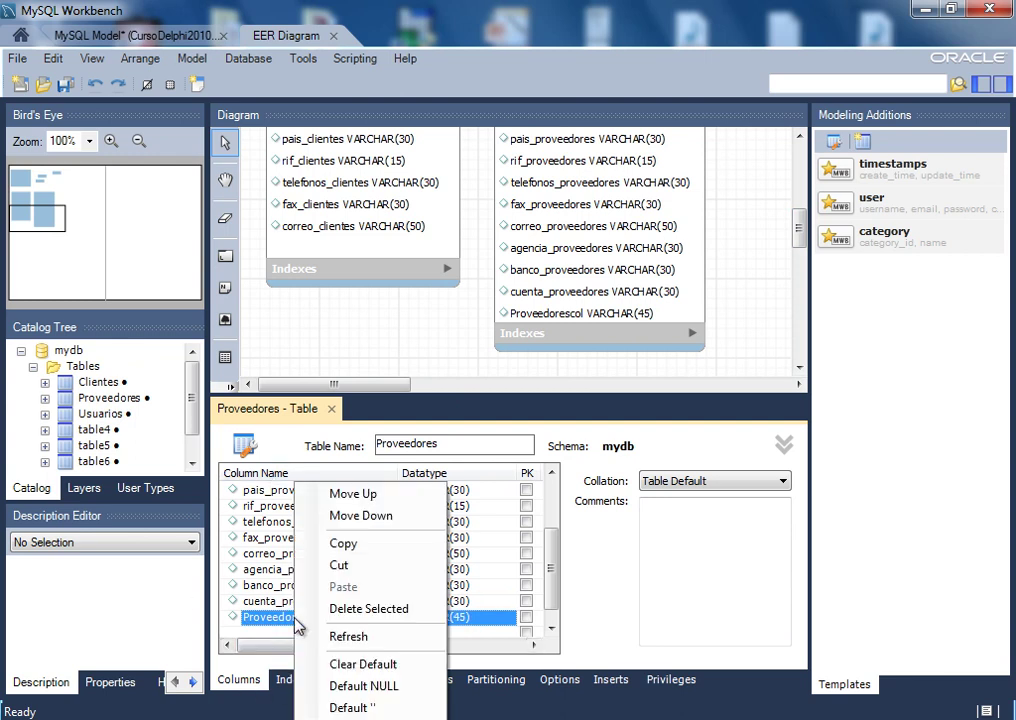
pyautogui.click(345, 566)
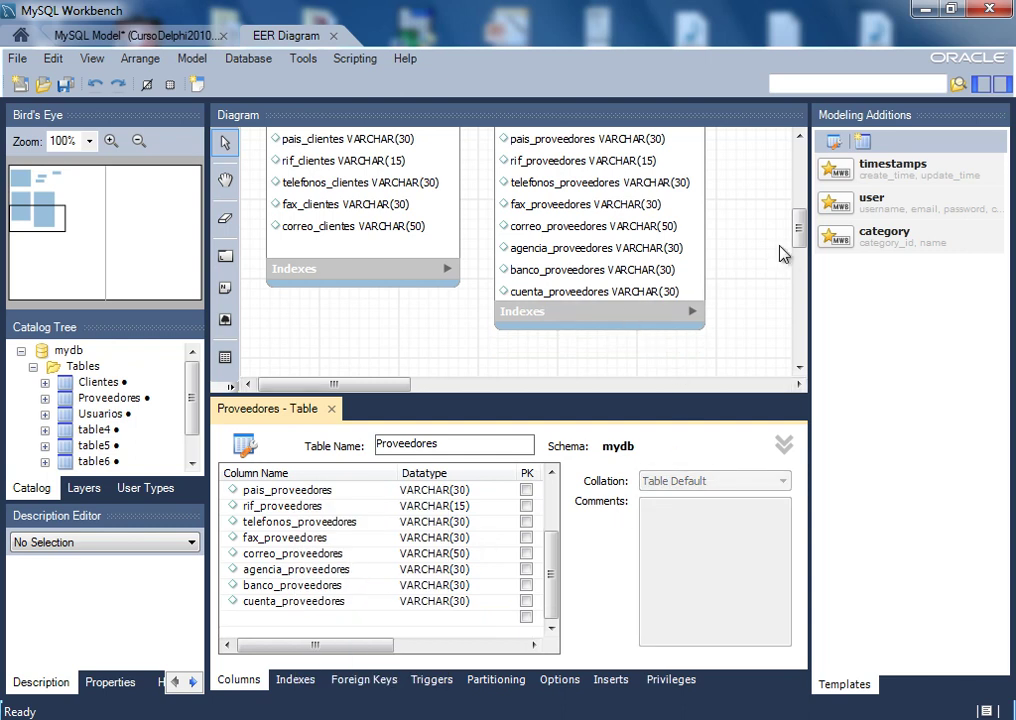
pyautogui.moveTo(798, 224); pyautogui.dragTo(803, 193)
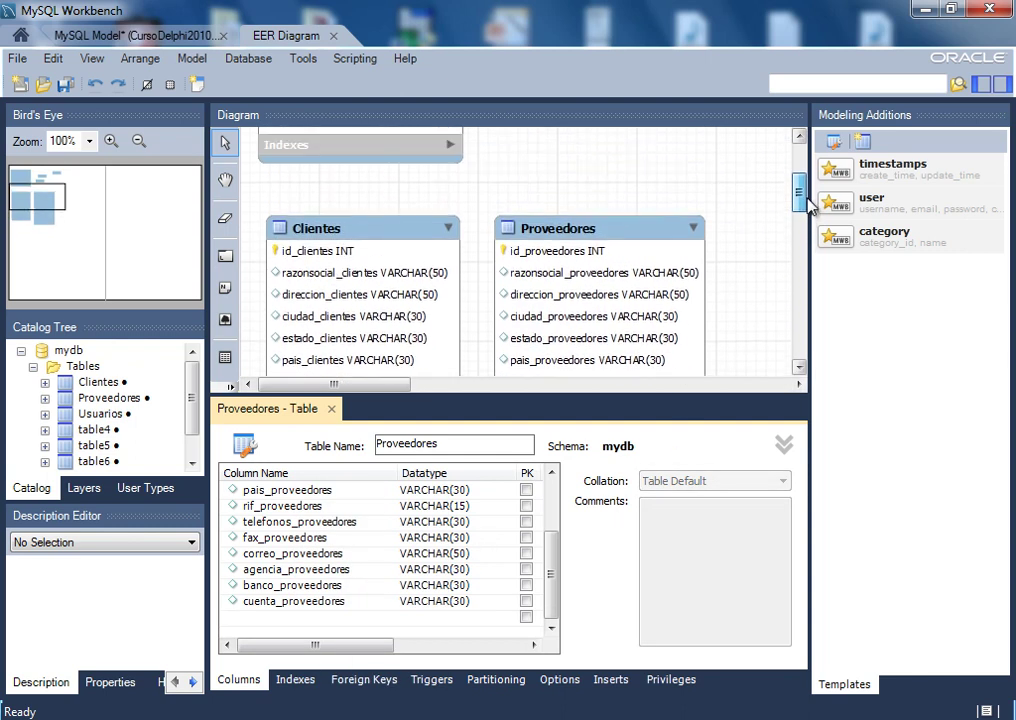
pyautogui.click(62, 87)
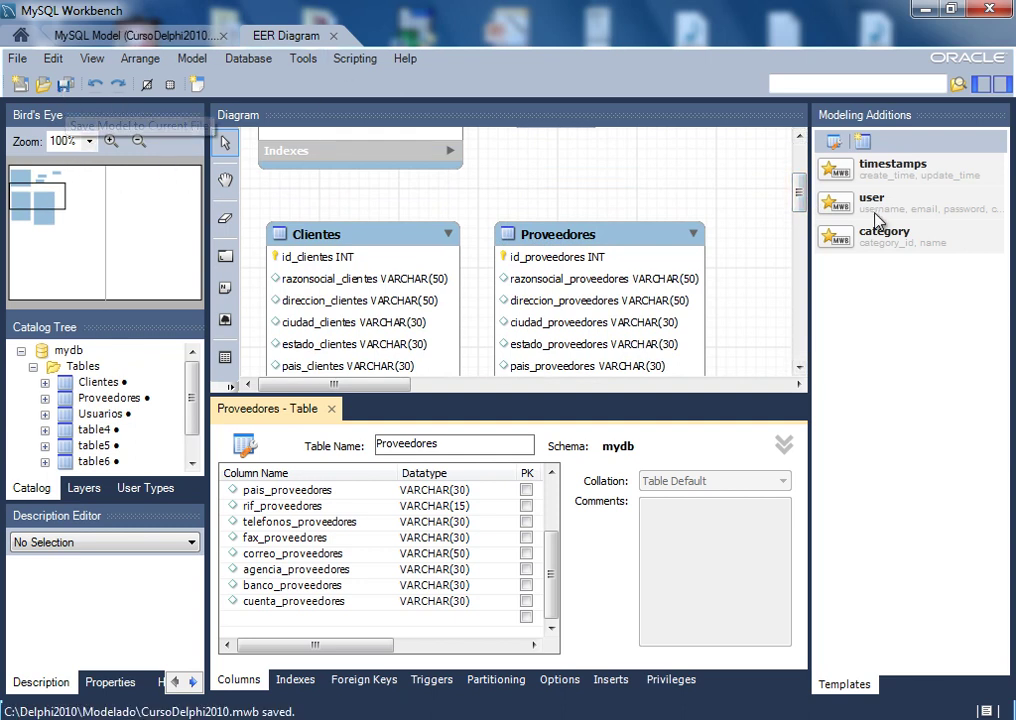
# Rearrange the empty tables: stack table5 and table6 clear of the work area and place table4 beside Usuarios
pyautogui.moveTo(798, 200); pyautogui.dragTo(811, 177)
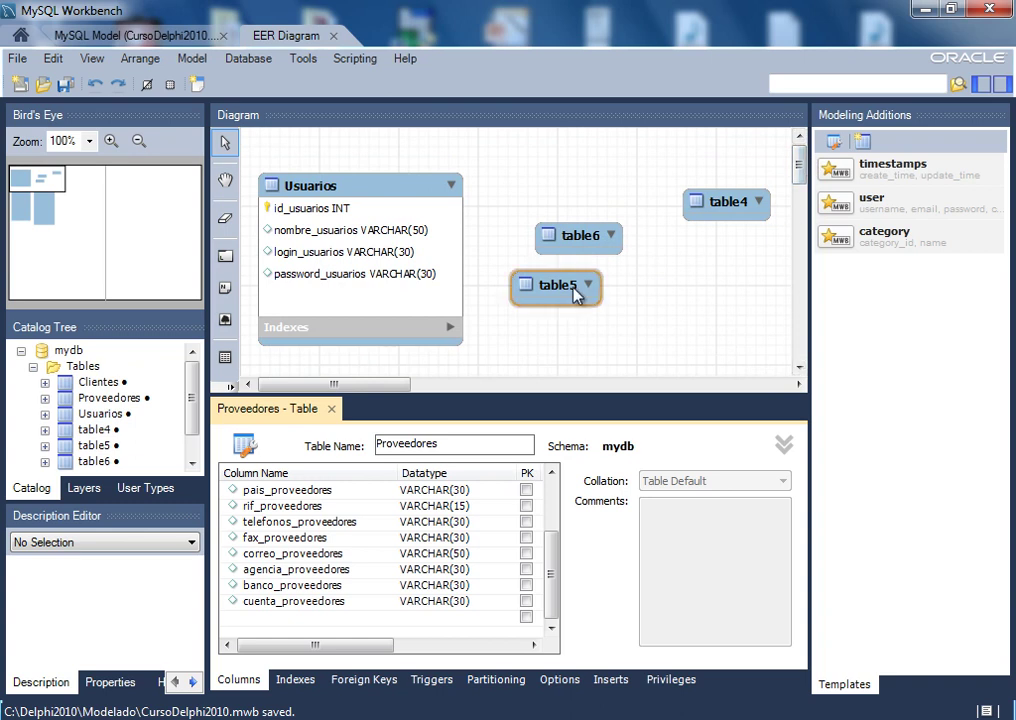
pyautogui.moveTo(572, 288); pyautogui.dragTo(745, 290)
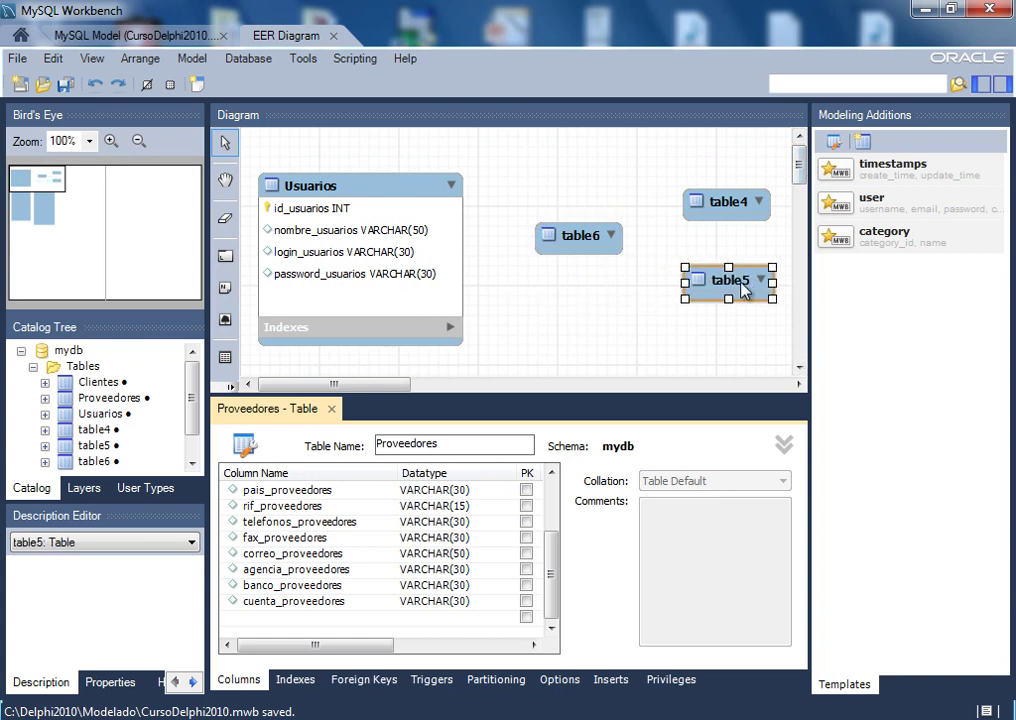
pyautogui.moveTo(584, 246); pyautogui.dragTo(725, 340)
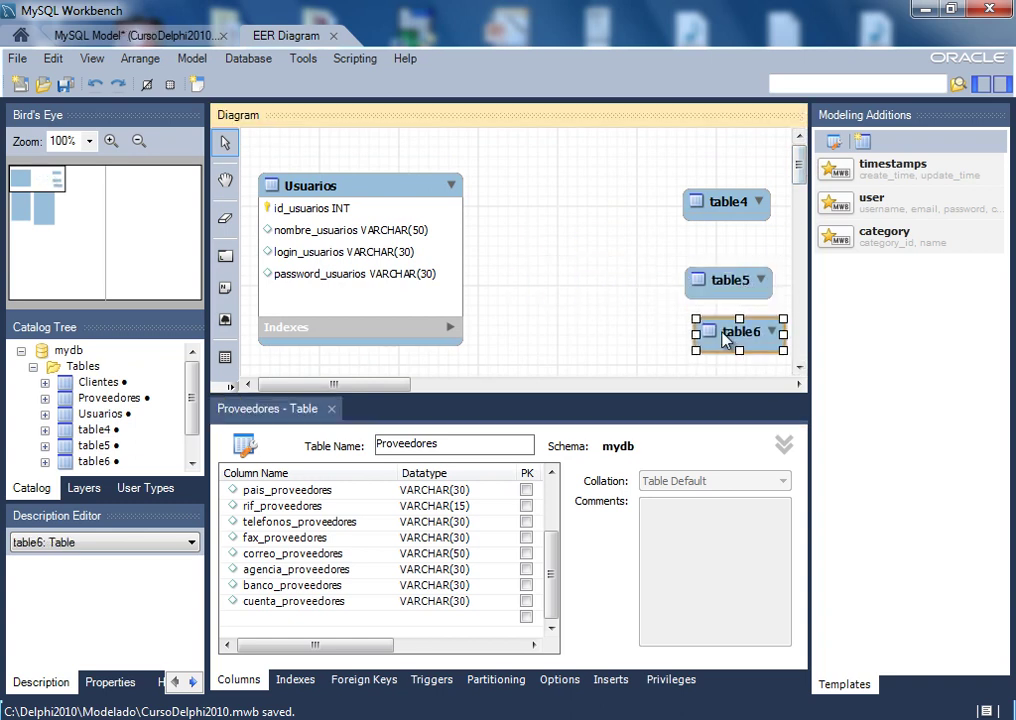
pyautogui.moveTo(736, 210); pyautogui.dragTo(570, 194)
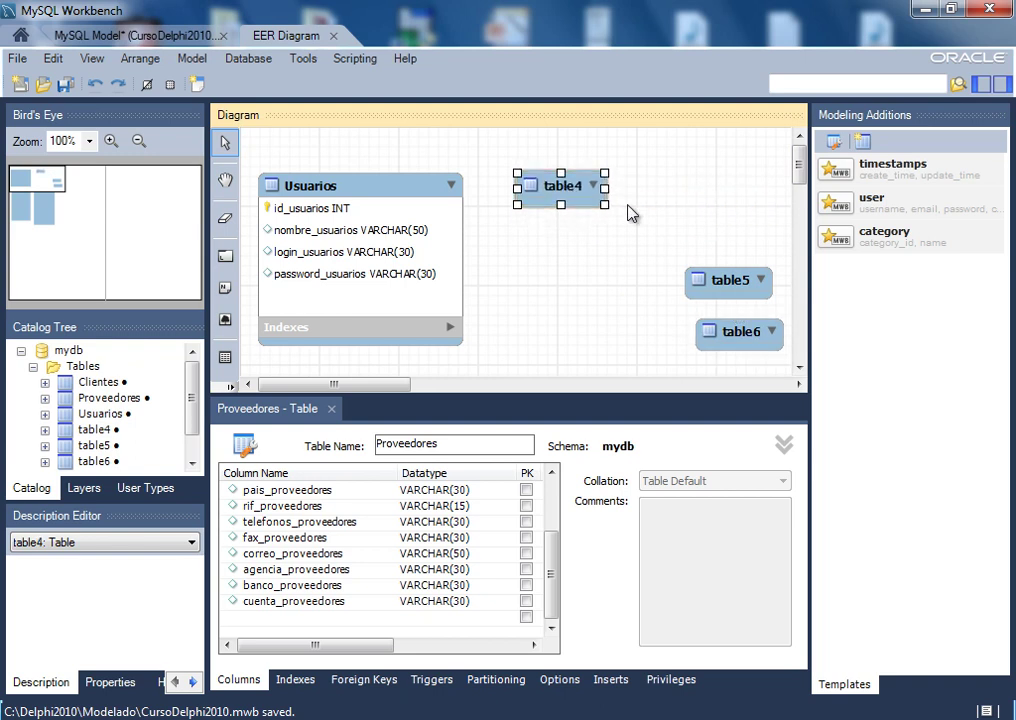
# Open table4 for editing and rename it Movimientos
pyautogui.doubleClick(560, 195)
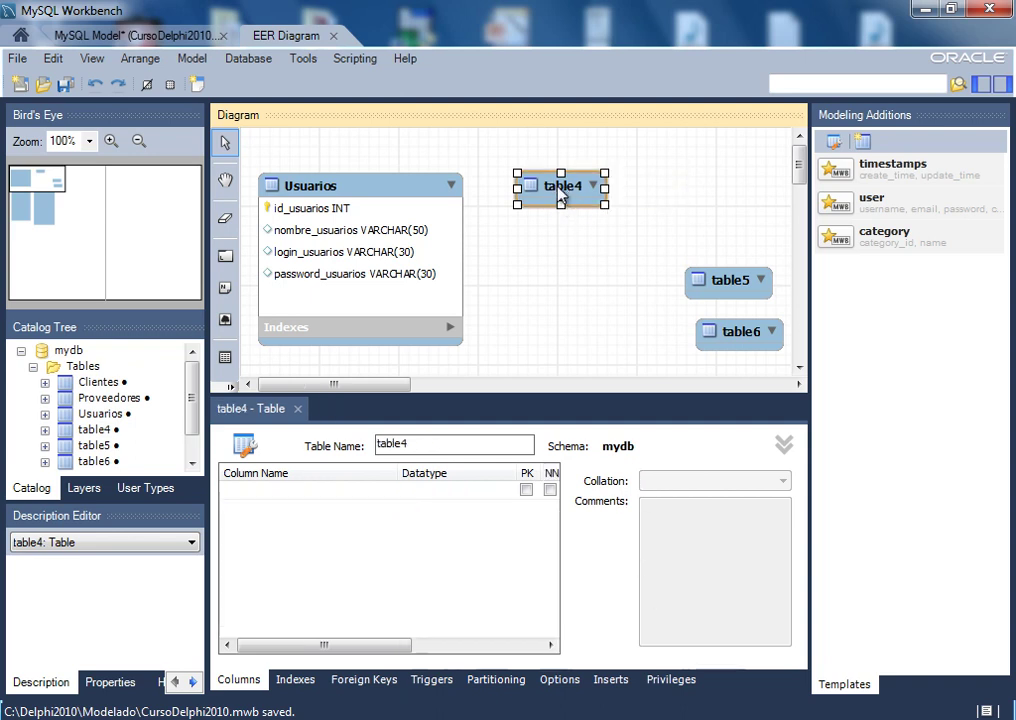
pyautogui.click(433, 444)
pyautogui.press('BackSpace')
pyautogui.press('BackSpace')
pyautogui.press('BackSpace')
pyautogui.press('BackSpace')
pyautogui.press('BackSpace')
pyautogui.press('BackSpace')
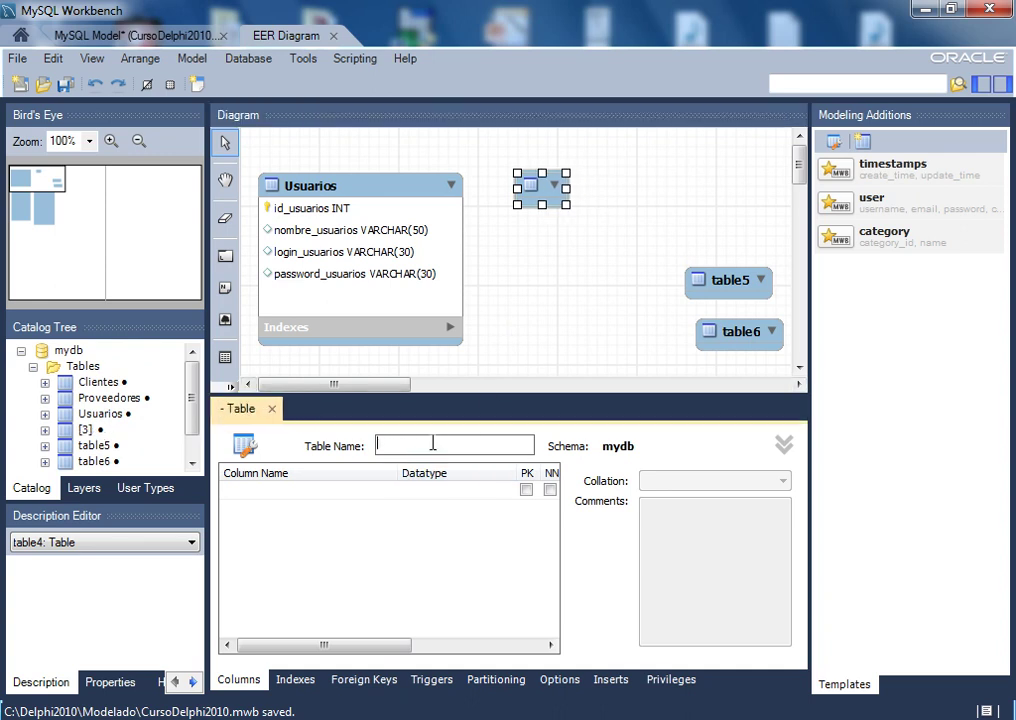
pyautogui.write('Movim')
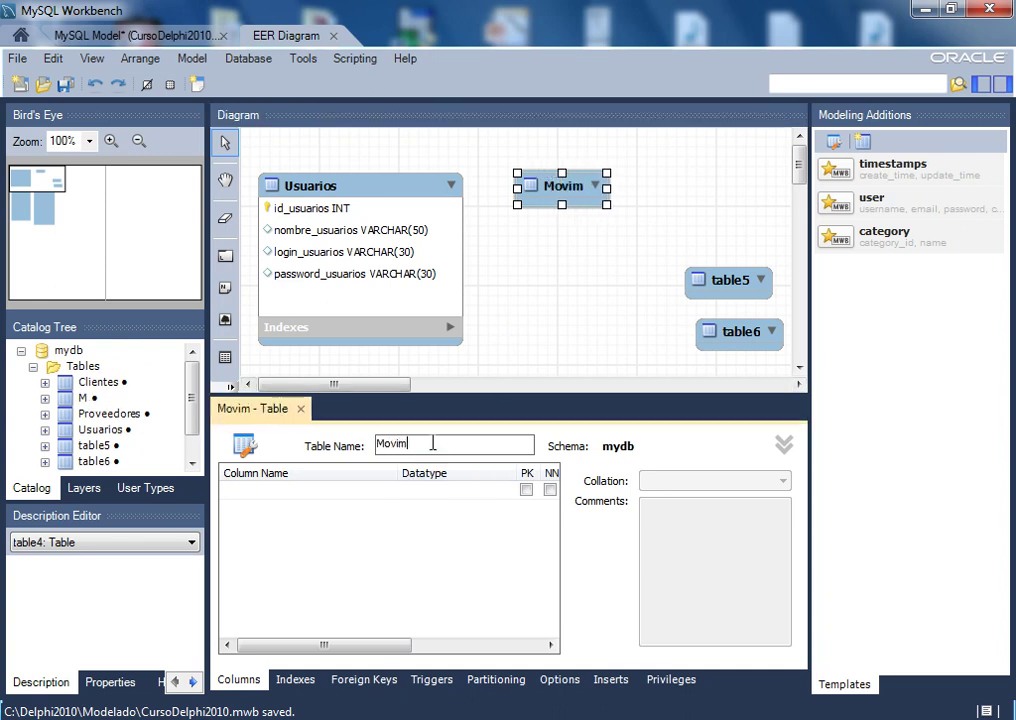
pyautogui.write('ientos')
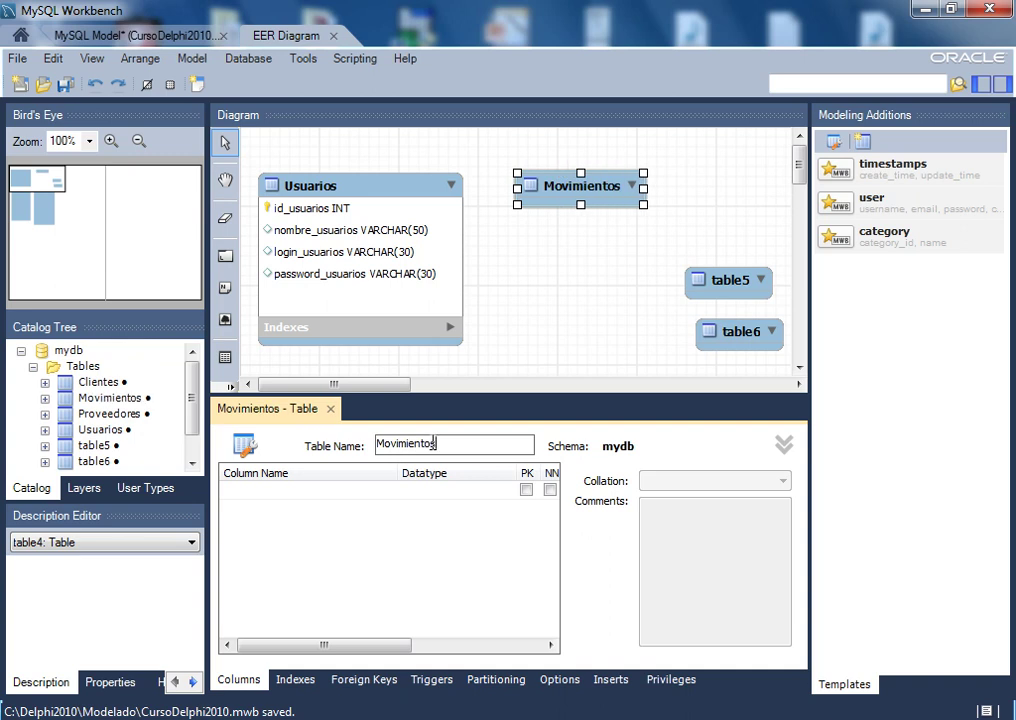
# Add an INT primary key column named id_movimiento to the Movimientos table and make it auto-increment
pyautogui.click(263, 491)
pyautogui.click(263, 491)
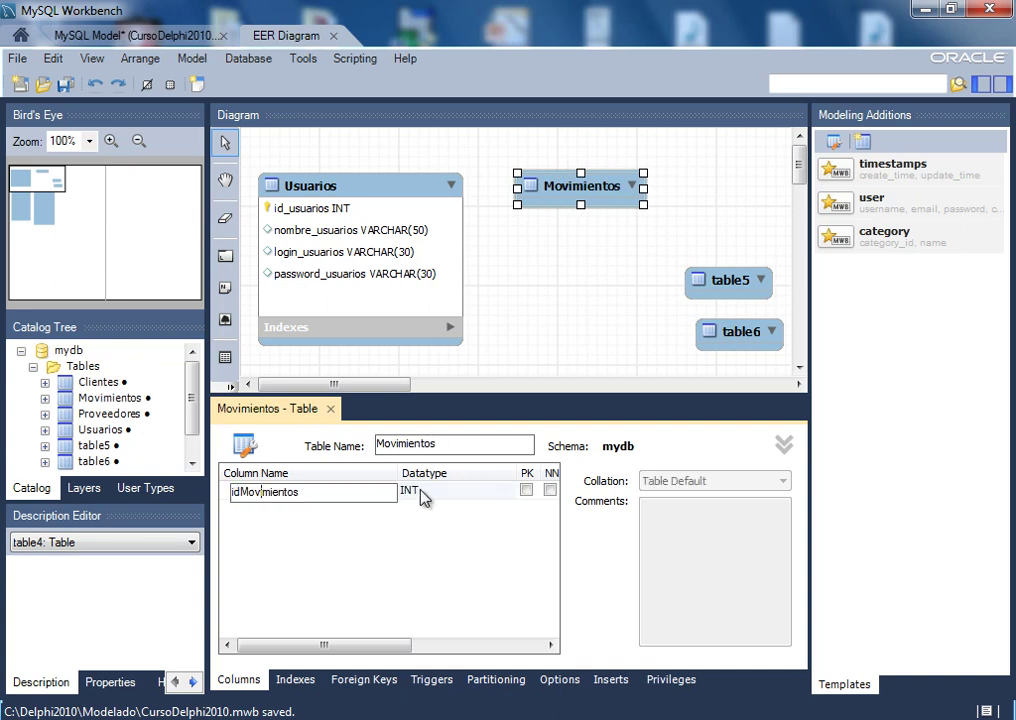
pyautogui.moveTo(353, 494); pyautogui.dragTo(164, 500)
pyautogui.press('BackSpace')
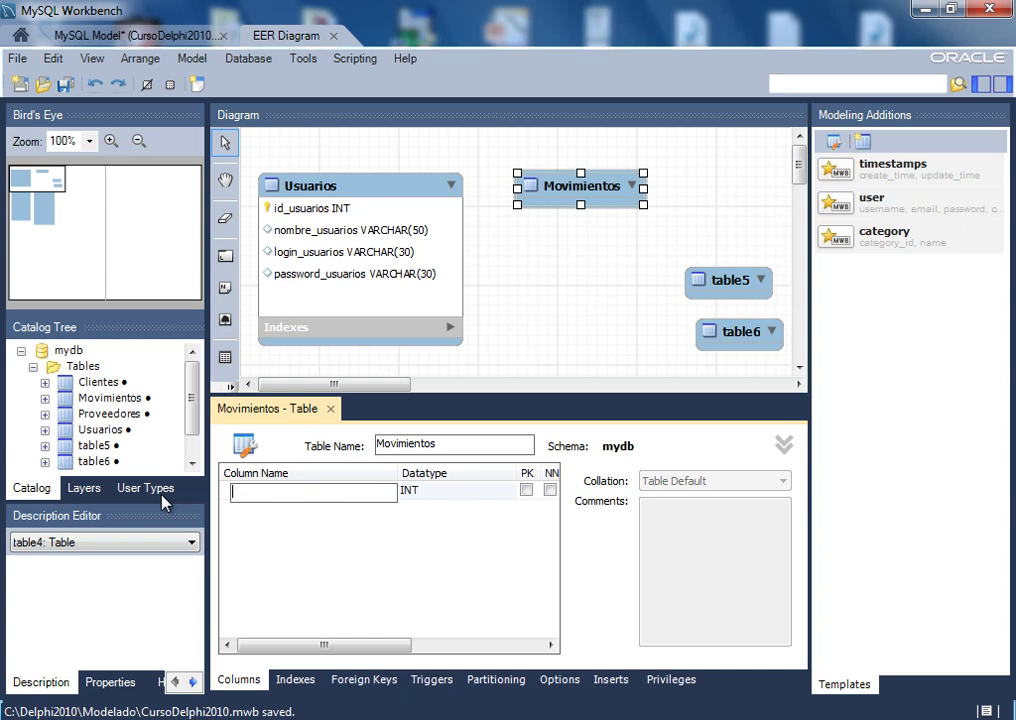
pyautogui.write('id_movimiento')
pyautogui.hotkey('shift', 'Left')
pyautogui.hotkey('shift', 'Left')
pyautogui.hotkey('shift', 'Left')
pyautogui.hotkey('shift', 'Left')
pyautogui.hotkey('shift', 'Left')
pyautogui.hotkey('shift', 'Left')
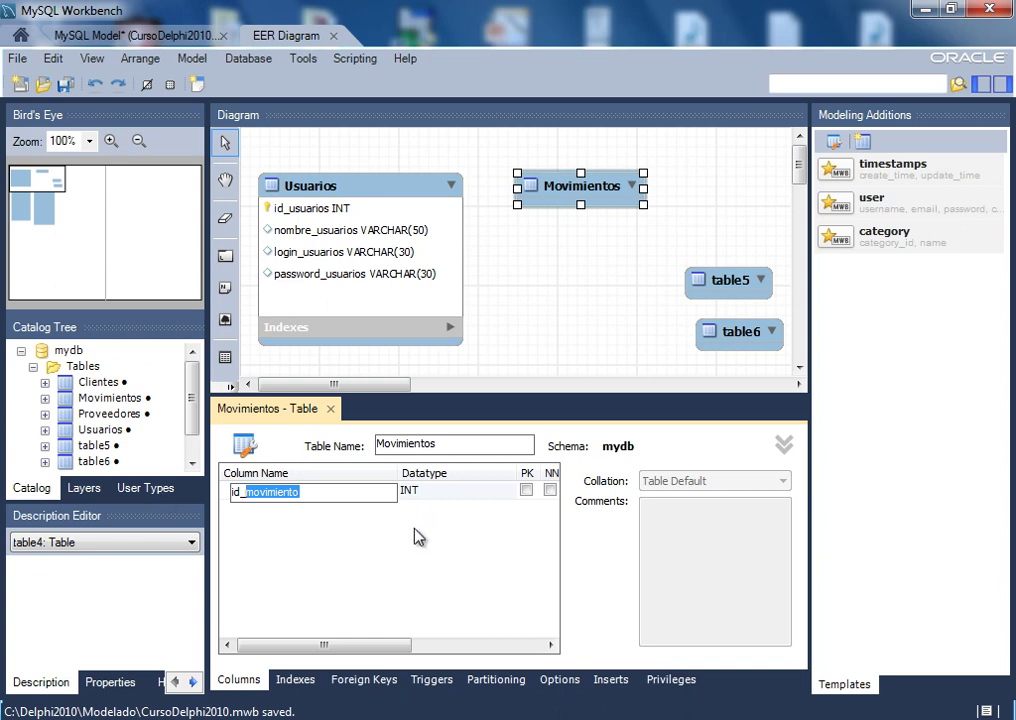
pyautogui.press('Tab')
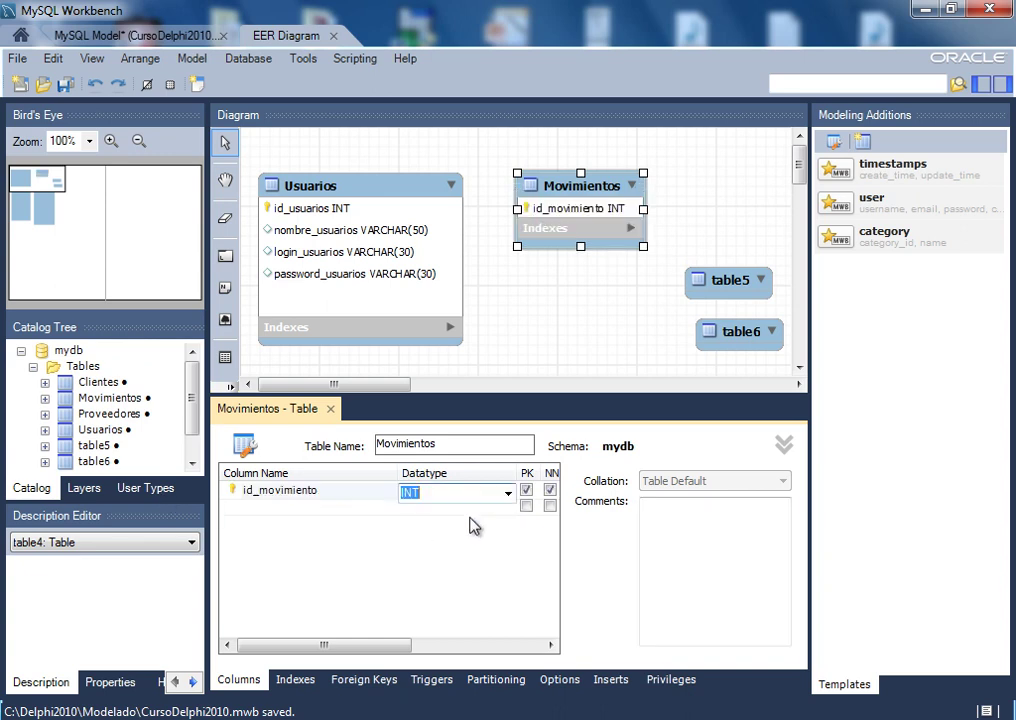
pyautogui.click(451, 645)
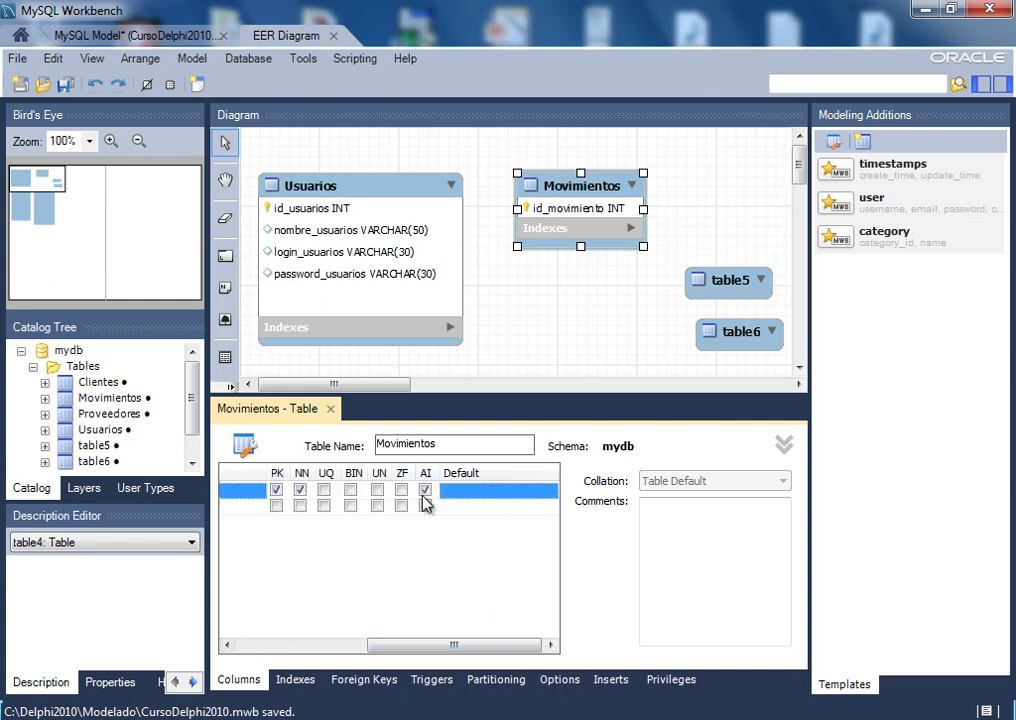
pyautogui.click(247, 646)
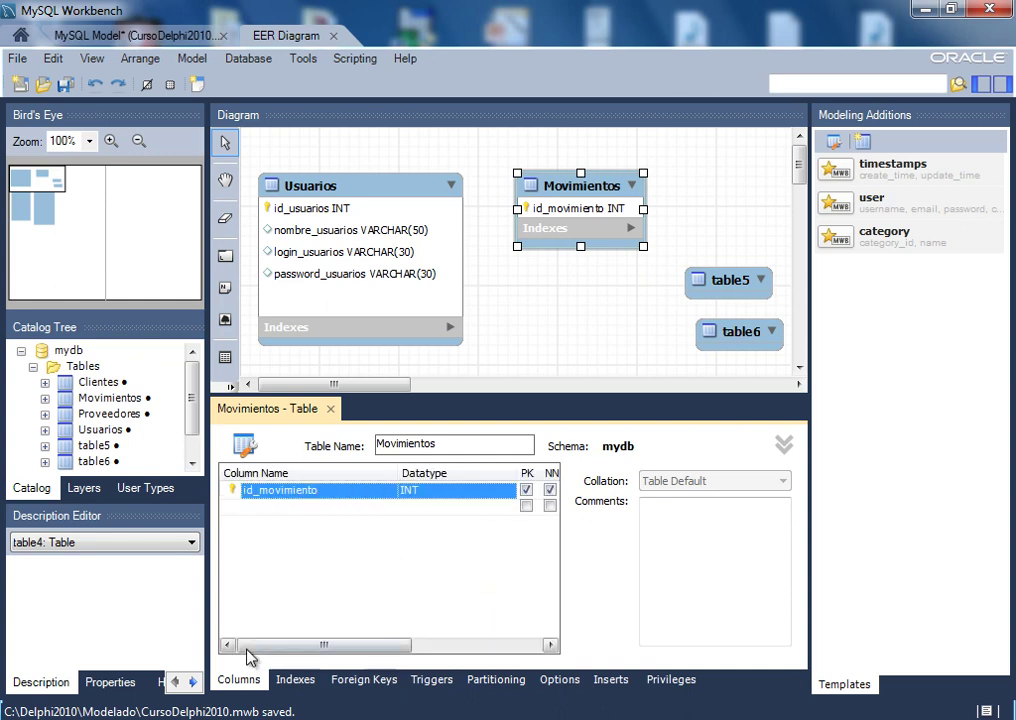
# Add a column named fecha_movimiento with datatype DATE to the Movimientos table
pyautogui.doubleClick(294, 571)
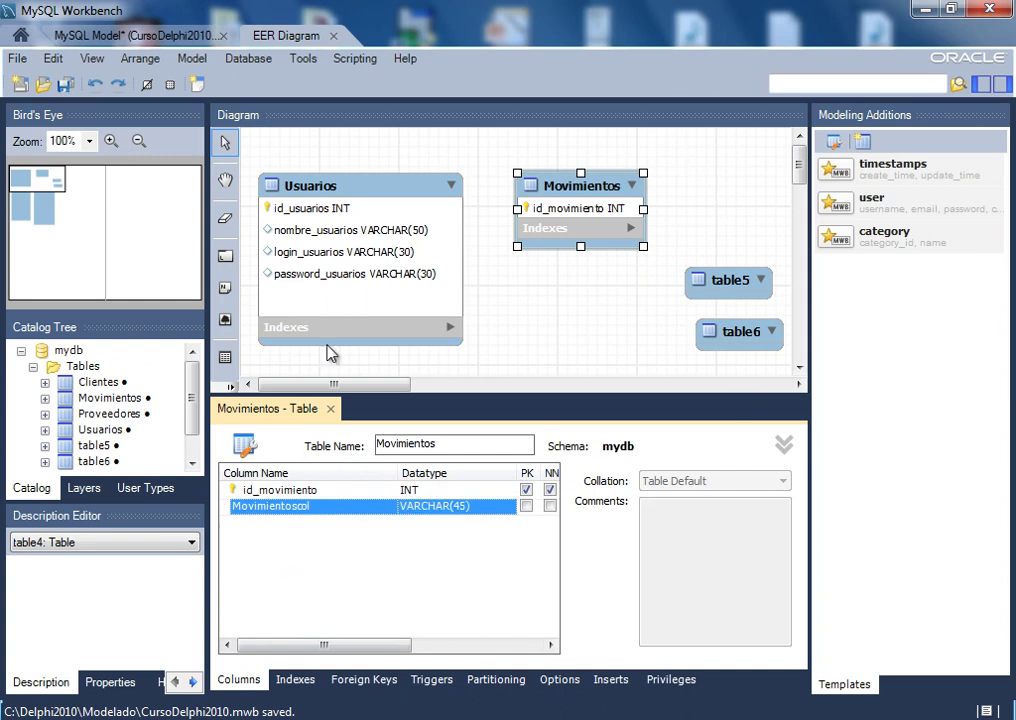
pyautogui.click(290, 520)
pyautogui.press('BackSpace')
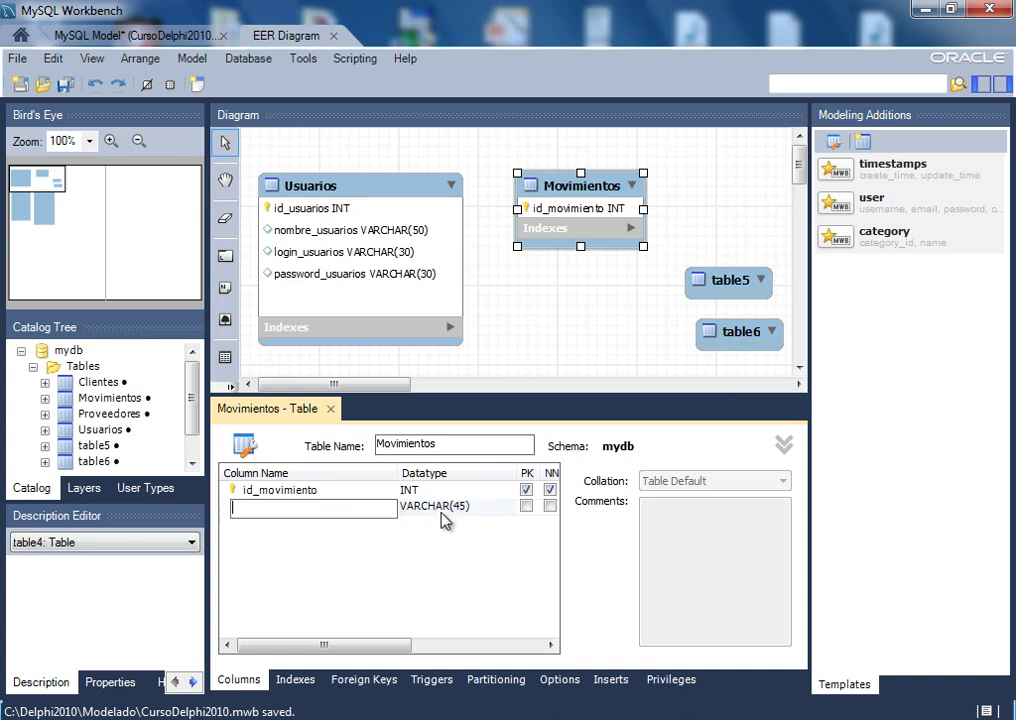
pyautogui.write('fecha_movimiento')
pyautogui.press('Tab')
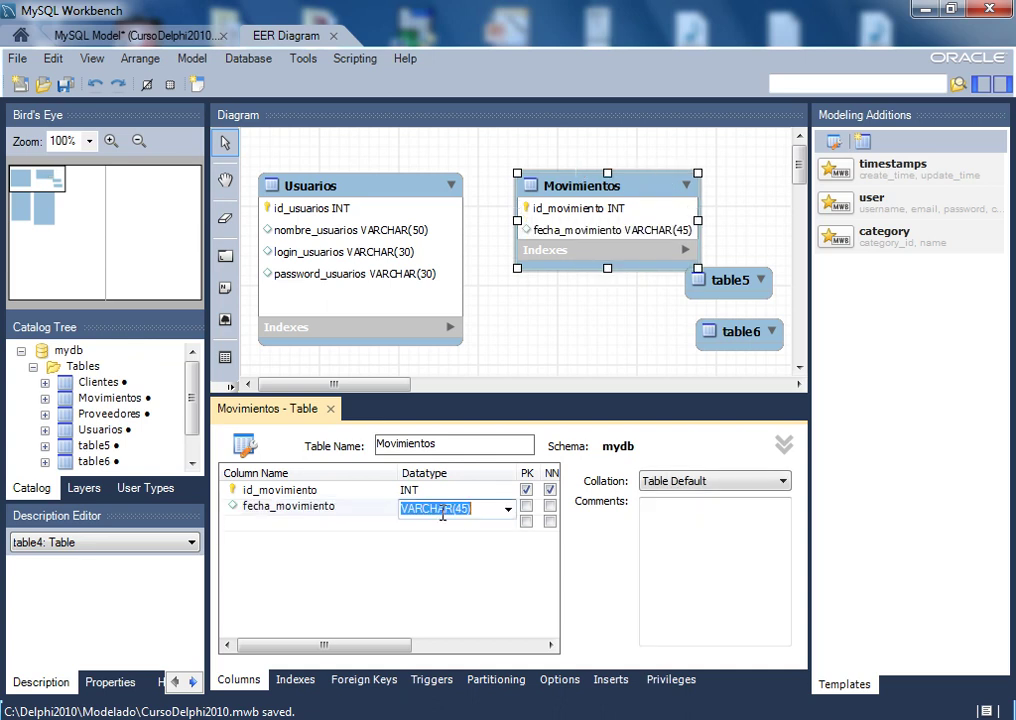
pyautogui.write('date')
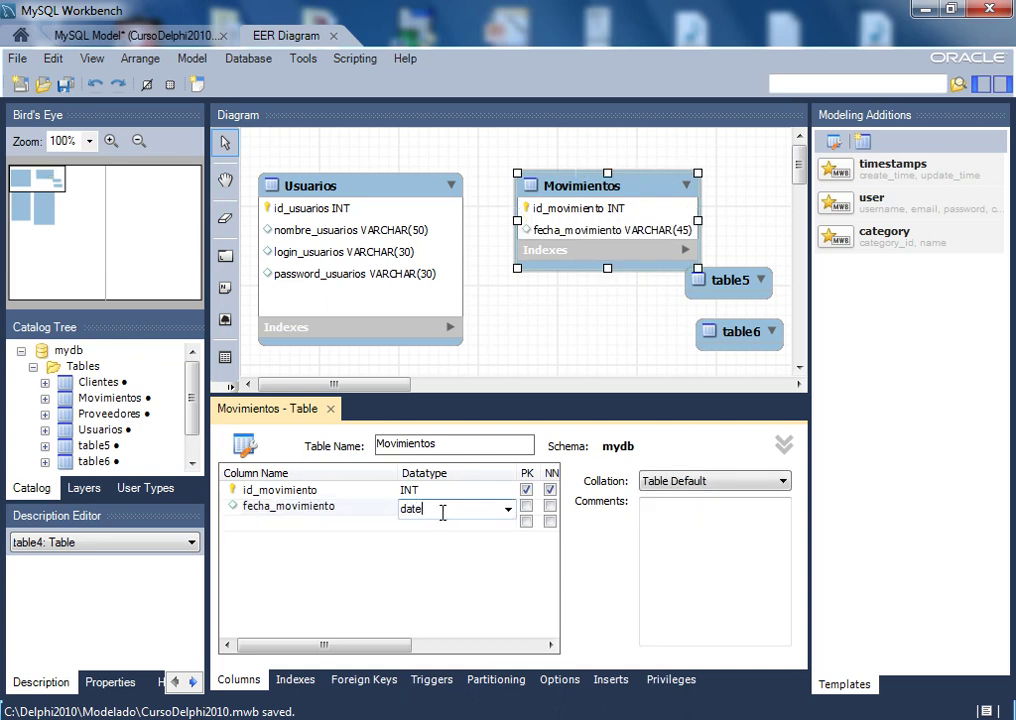
pyautogui.press('Tab')
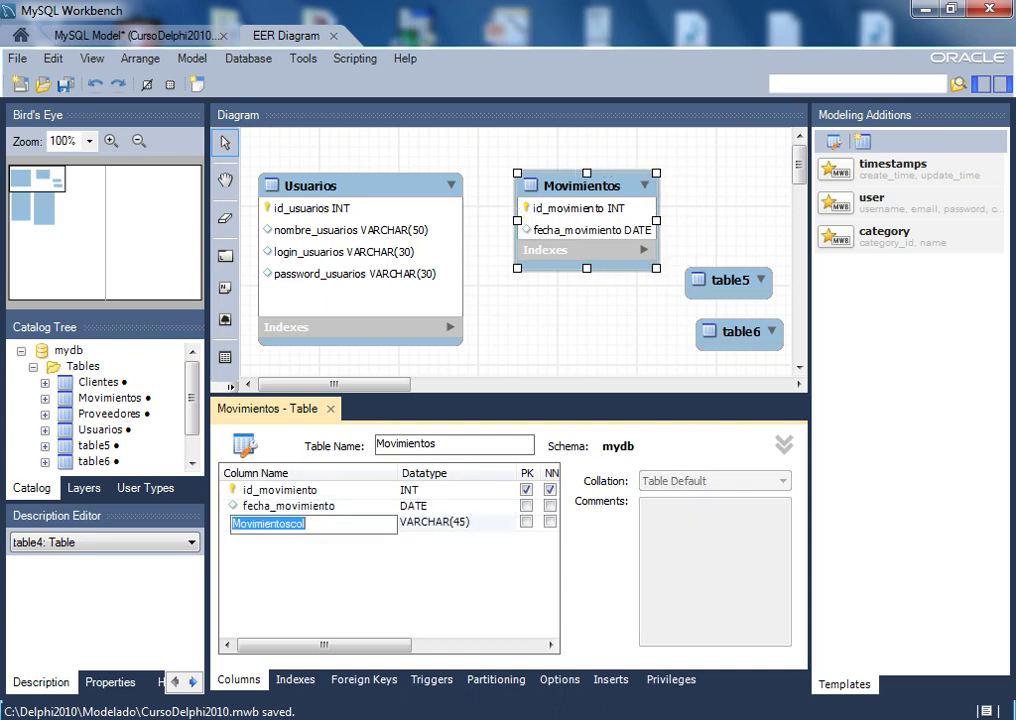
# Add a documento_movimiento column with datatype VARCHAR(20) to the Movimientos table
pyautogui.write('do')
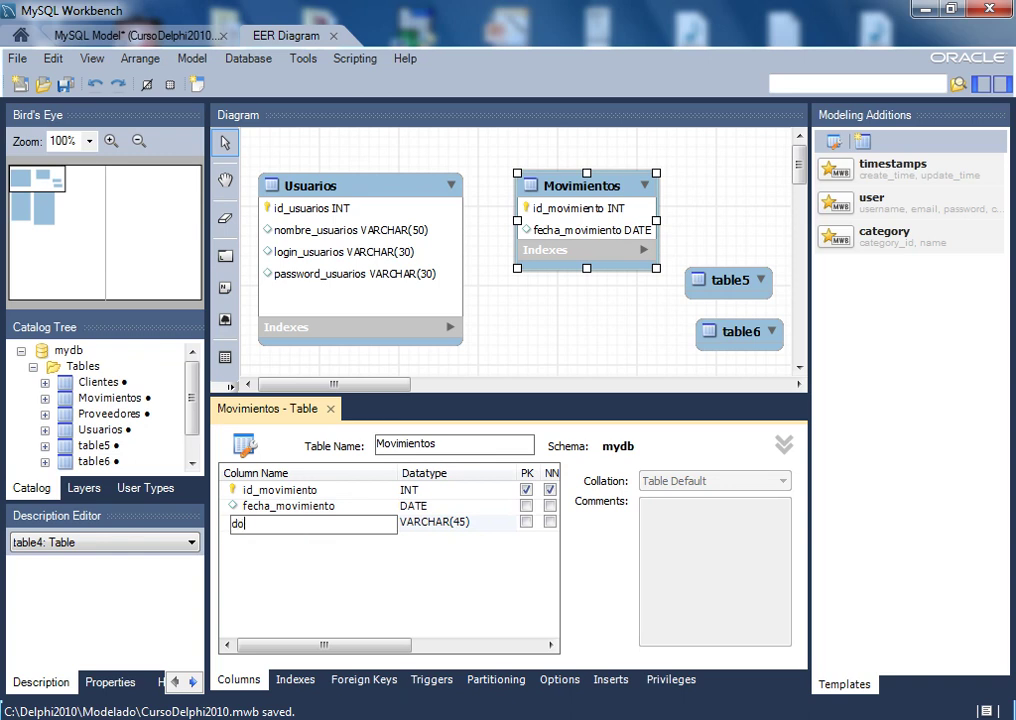
pyautogui.write('cumento_movimiento')
pyautogui.press('Tab')
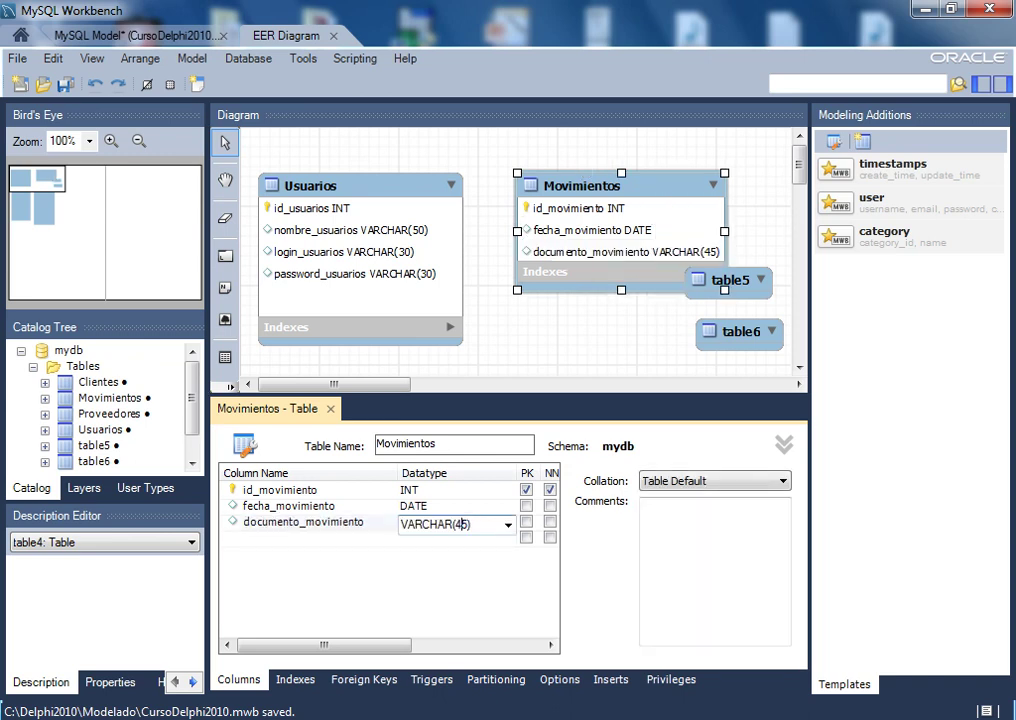
pyautogui.press('BackSpace')
pyautogui.press('BackSpace')
pyautogui.write('20)')
pyautogui.press('Return')
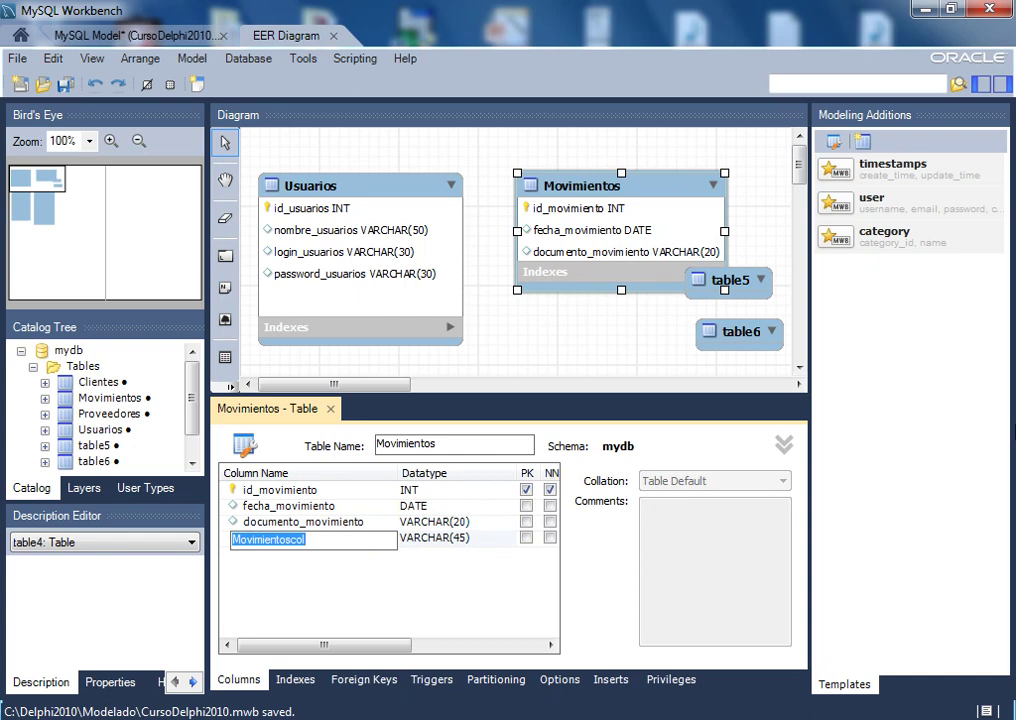
# Add a referencia_movimiento column with datatype VARCHAR(20) below documento_movimiento in the Movimientos table
pyautogui.write('referenciu')
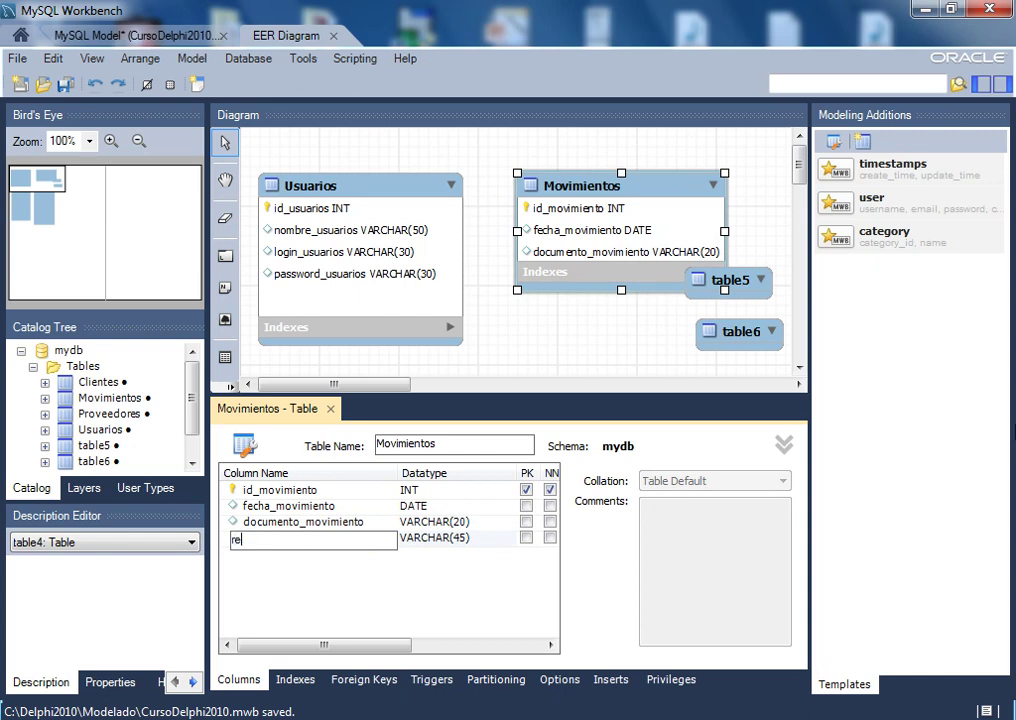
pyautogui.press('BackSpace')
pyautogui.write('a')
pyautogui.write(':')
pyautogui.press('BackSpace')
pyautogui.write('_movimiento')
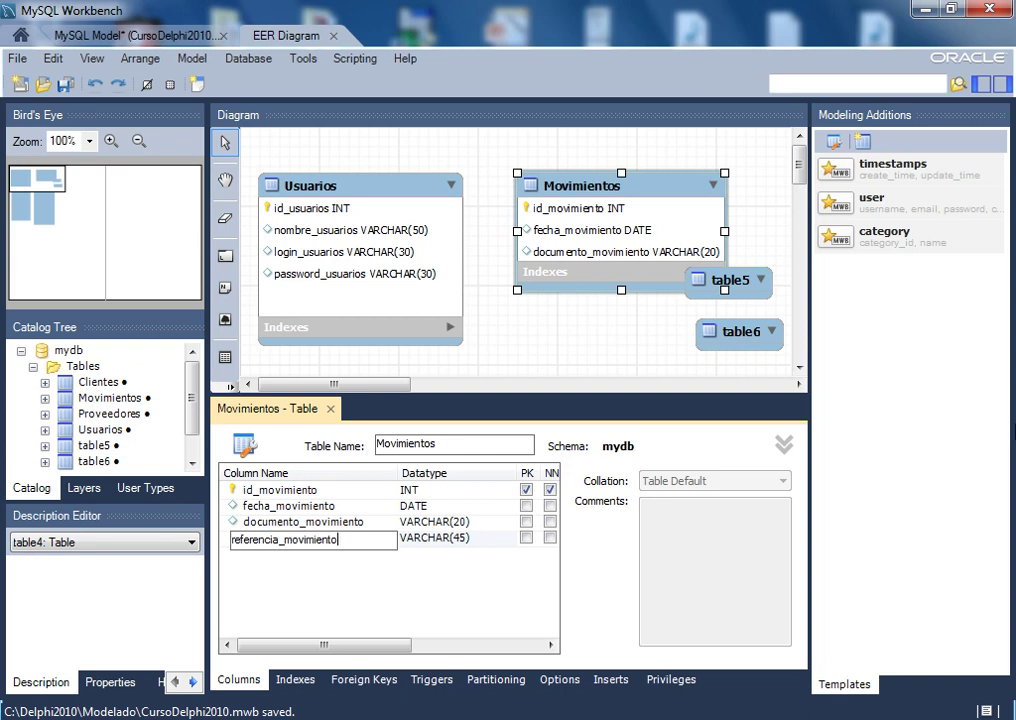
pyautogui.press('Tab')
pyautogui.press('End')
pyautogui.press('BackSpace')
pyautogui.press('BackSpace')
pyautogui.press('BackSpace')
pyautogui.write('20')
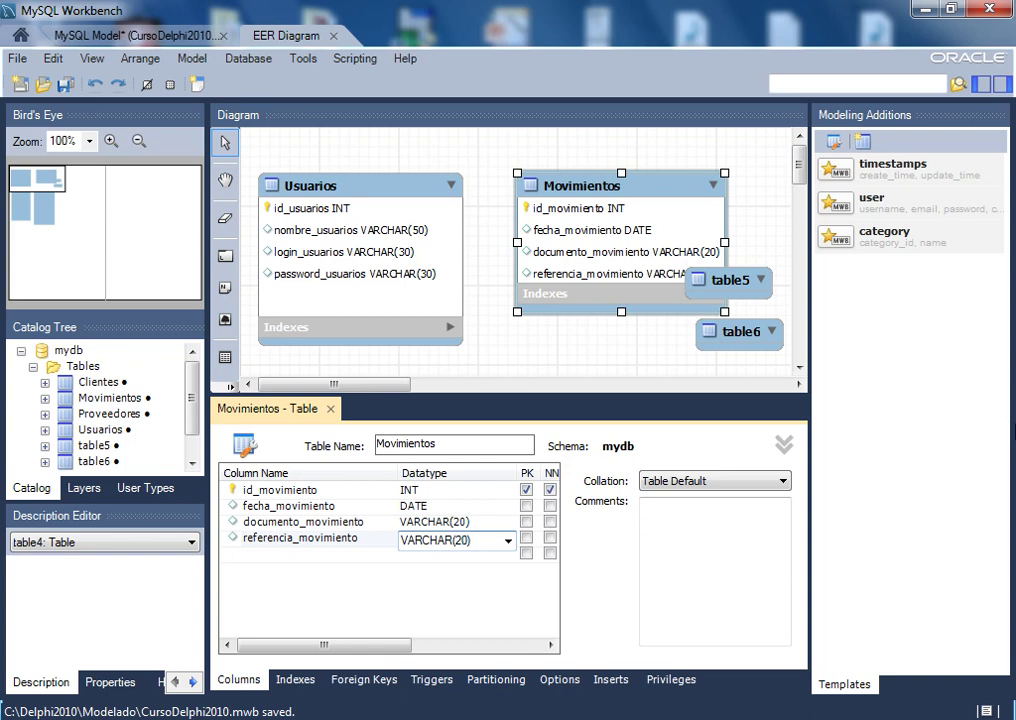
pyautogui.write(')')
pyautogui.press('Return')
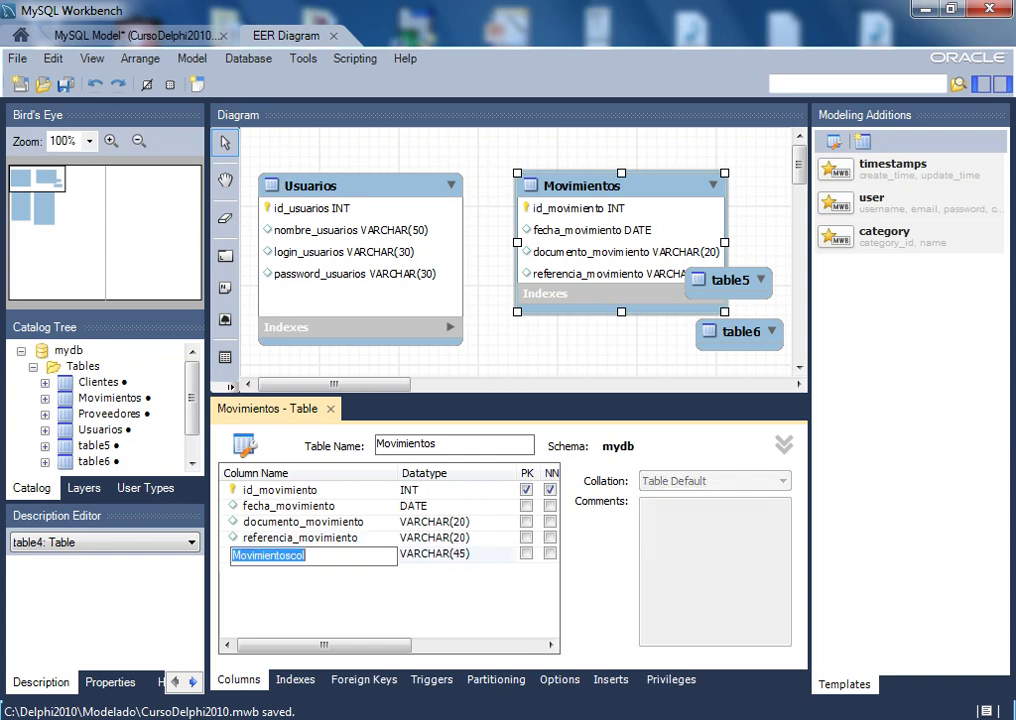
# Add a tipo_movimiento column to the Movimientos table and try to give it the datatype ENUM('C''D')
pyautogui.write('tipo')
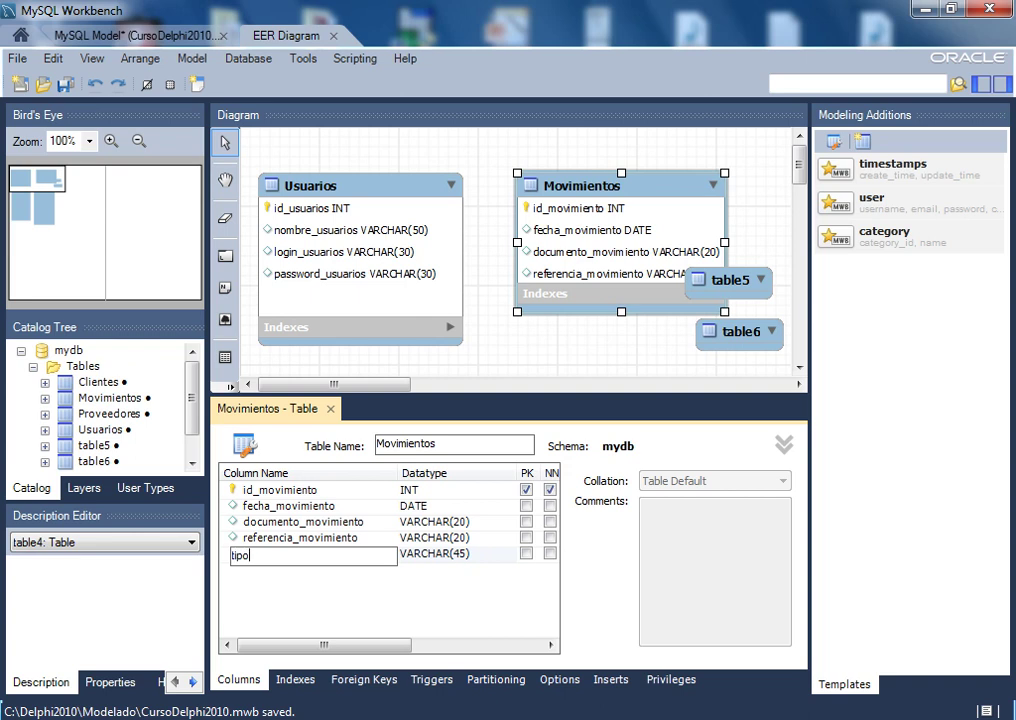
pyautogui.write('_movimiento')
pyautogui.press('Tab')
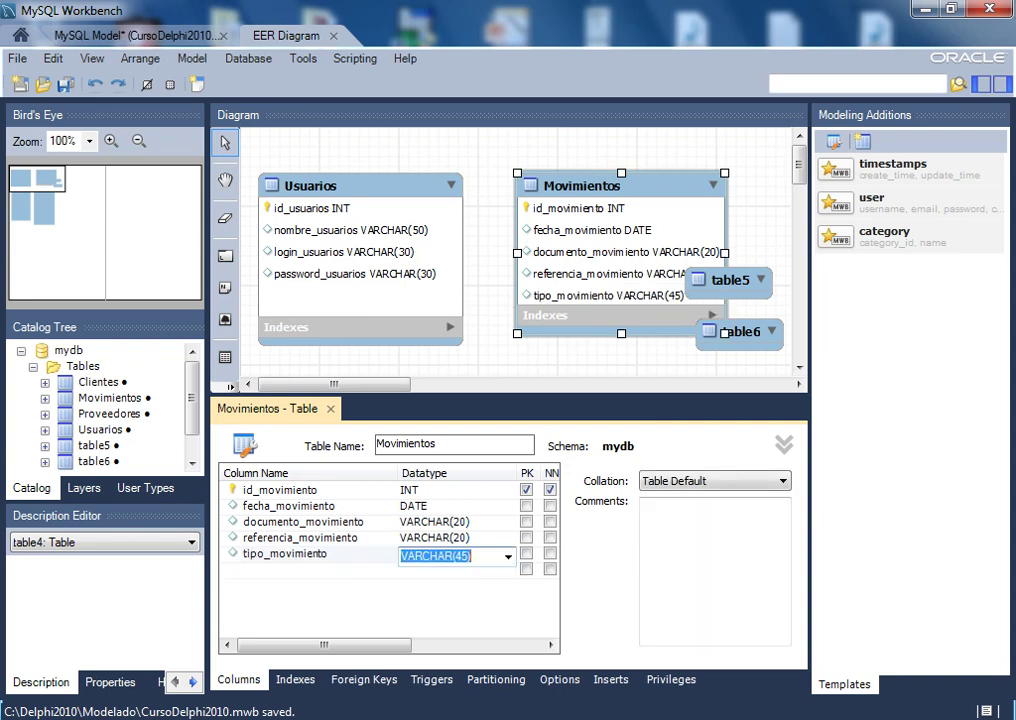
pyautogui.press('BackSpace')
pyautogui.write('EN')
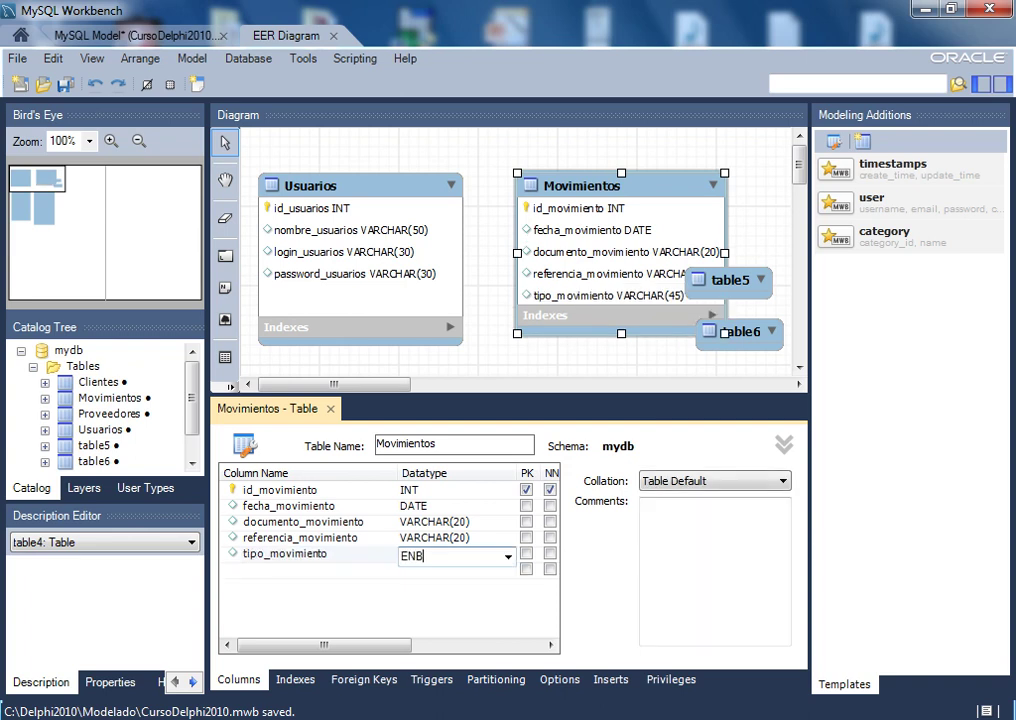
pyautogui.write("UM('C''D')")
pyautogui.press('Return')
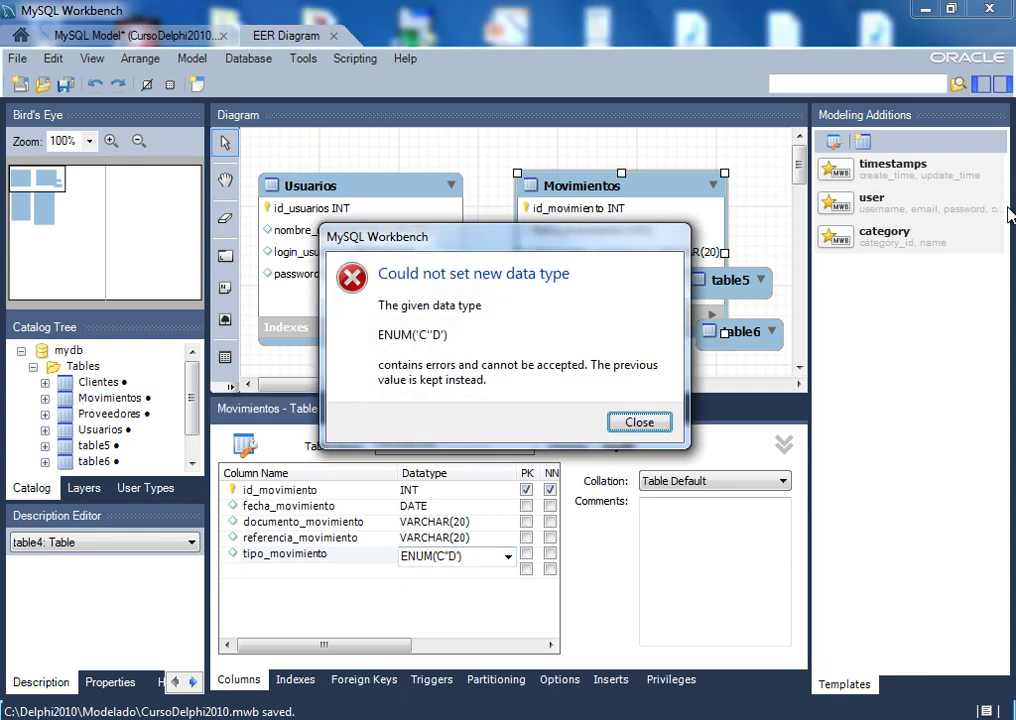
pyautogui.click(640, 422)
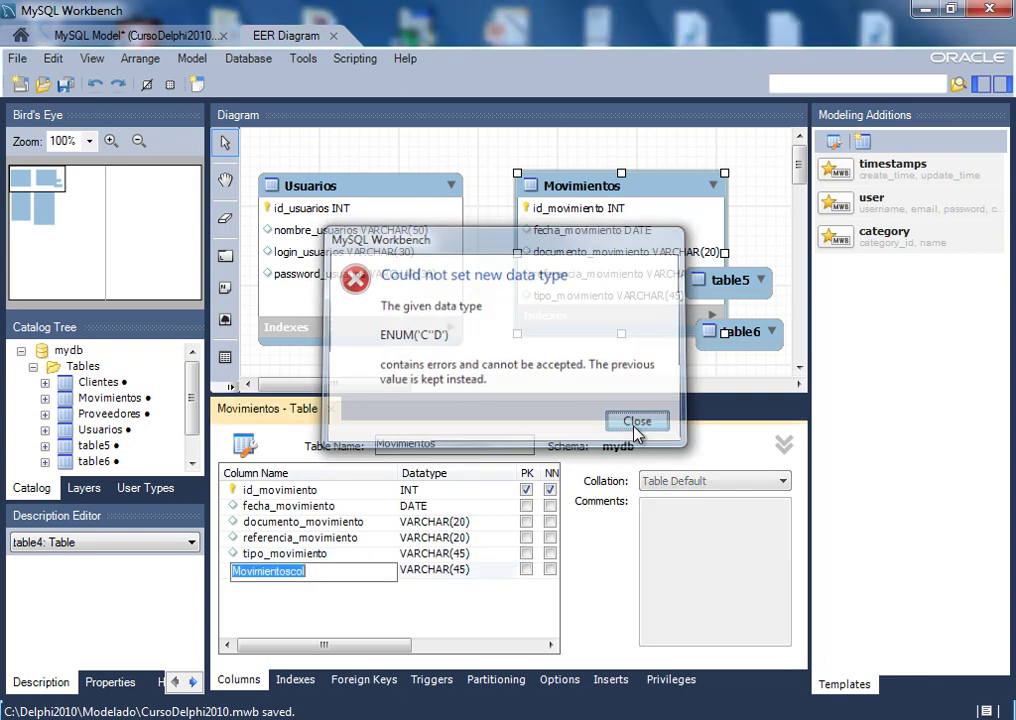
# Set the datatype of the tipo_movimiento column to ENUM('D','C')
pyautogui.click(489, 554)
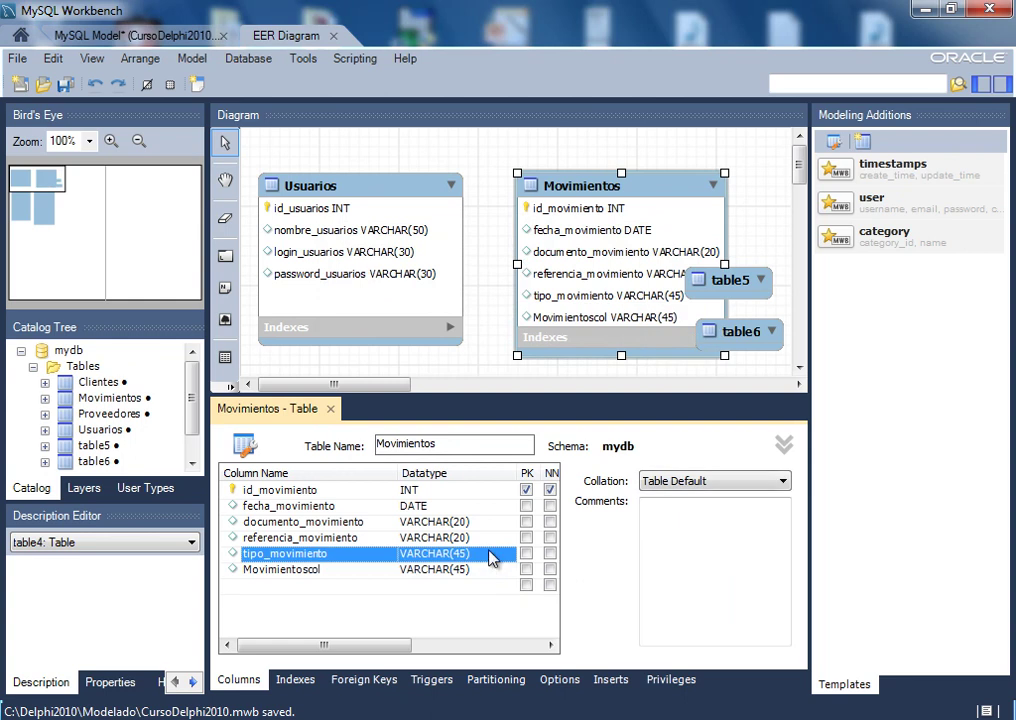
pyautogui.click(492, 556)
pyautogui.click(507, 557)
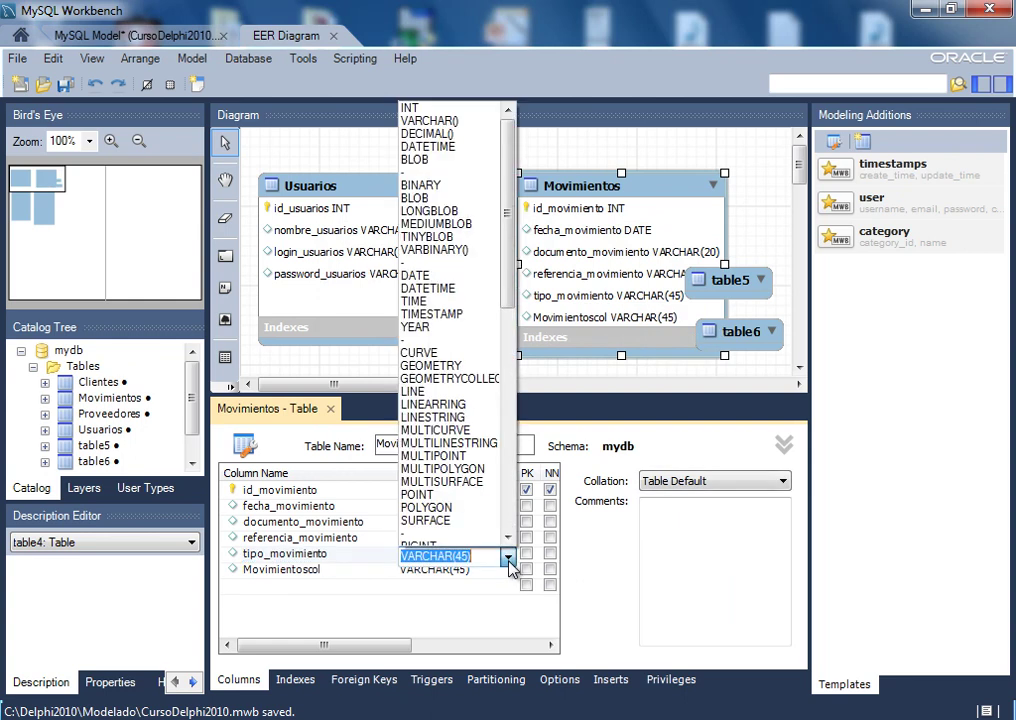
pyautogui.moveTo(510, 266); pyautogui.dragTo(527, 425)
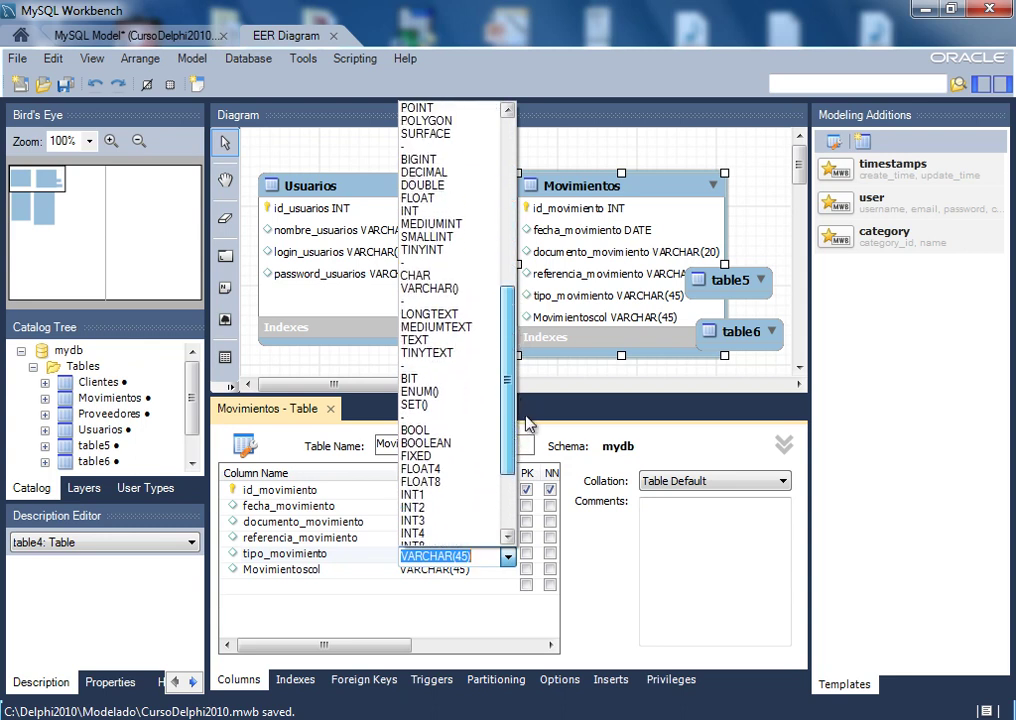
pyautogui.click(420, 391)
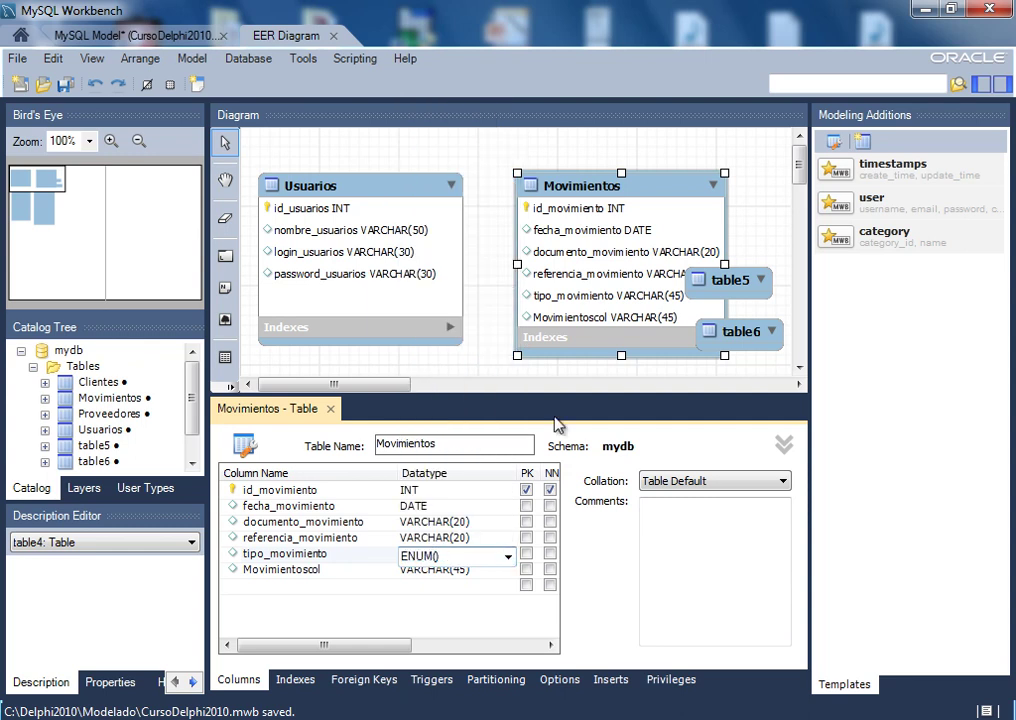
pyautogui.write("'")
pyautogui.write('I')
pyautogui.write("'")
pyautogui.press('Left')
pyautogui.press('Left')
pyautogui.press('Left')
pyautogui.write("D','C")
# Rename the placeholder Movimientoscol column of the Movimientos table as monto_movimiento
pyautogui.click(316, 570)
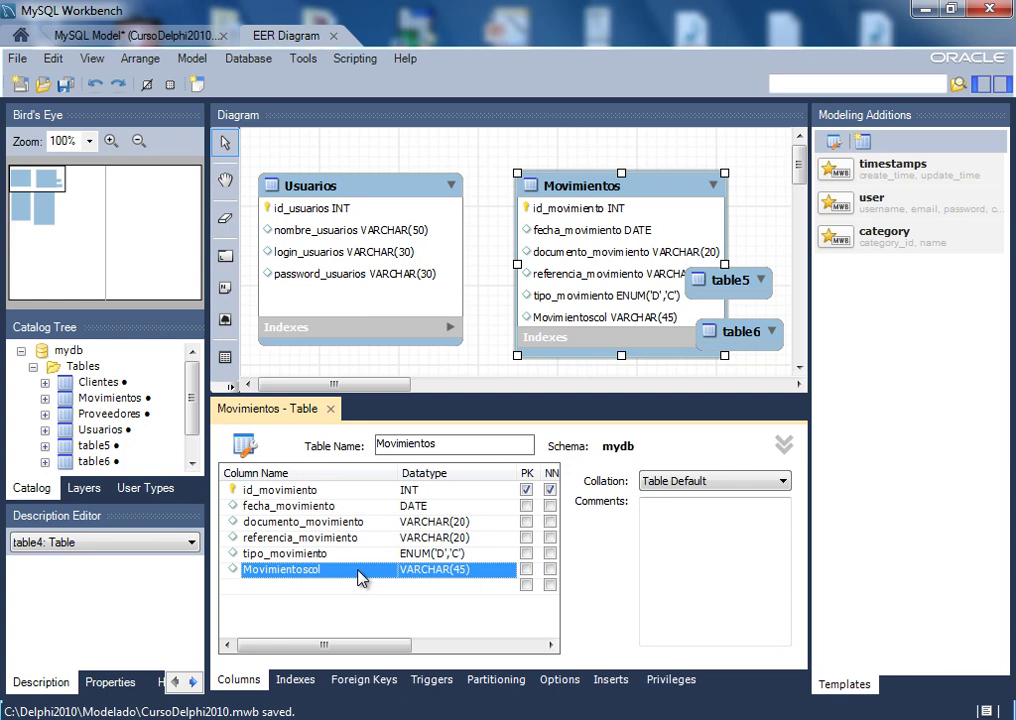
pyautogui.click(350, 571)
pyautogui.click(356, 569)
pyautogui.press('BackSpace')
pyautogui.press('BackSpace')
pyautogui.press('BackSpace')
pyautogui.press('BackSpace')
pyautogui.press('BackSpace')
pyautogui.press('BackSpace')
pyautogui.press('BackSpace')
pyautogui.press('BackSpace')
pyautogui.press('BackSpace')
pyautogui.press('BackSpace')
pyautogui.press('BackSpace')
pyautogui.press('BackSpace')
pyautogui.press('BackSpace')
pyautogui.press('BackSpace')
pyautogui.write('MO')
pyautogui.press('BackSpace')
pyautogui.press('BackSpace')
pyautogui.write('monto')
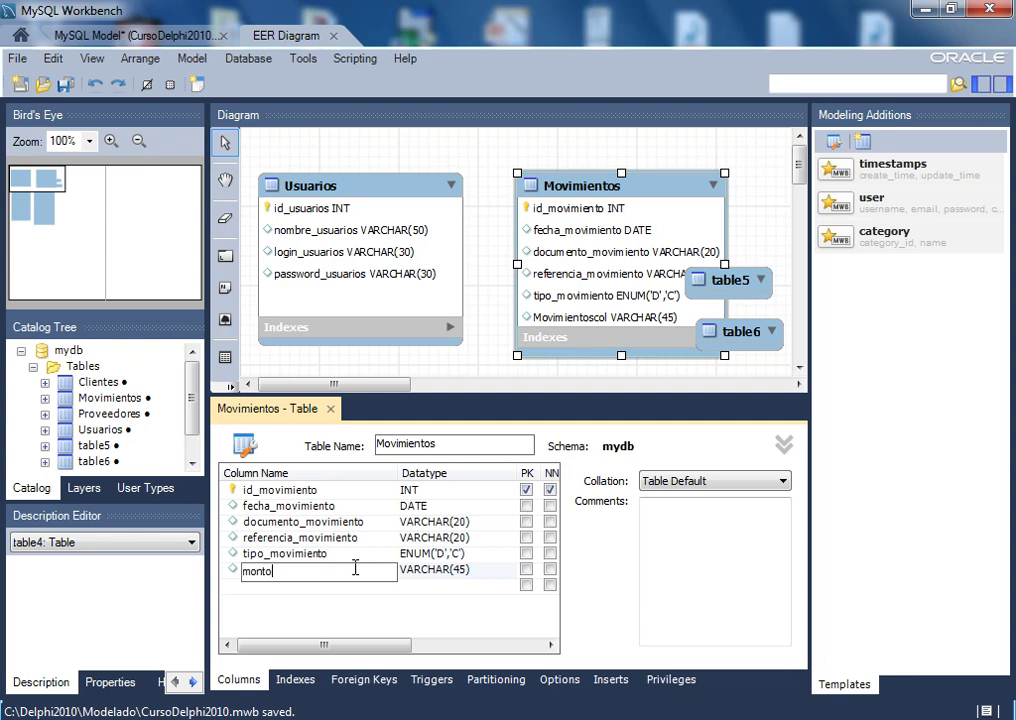
pyautogui.write('_movimiento')
pyautogui.press('Tab')
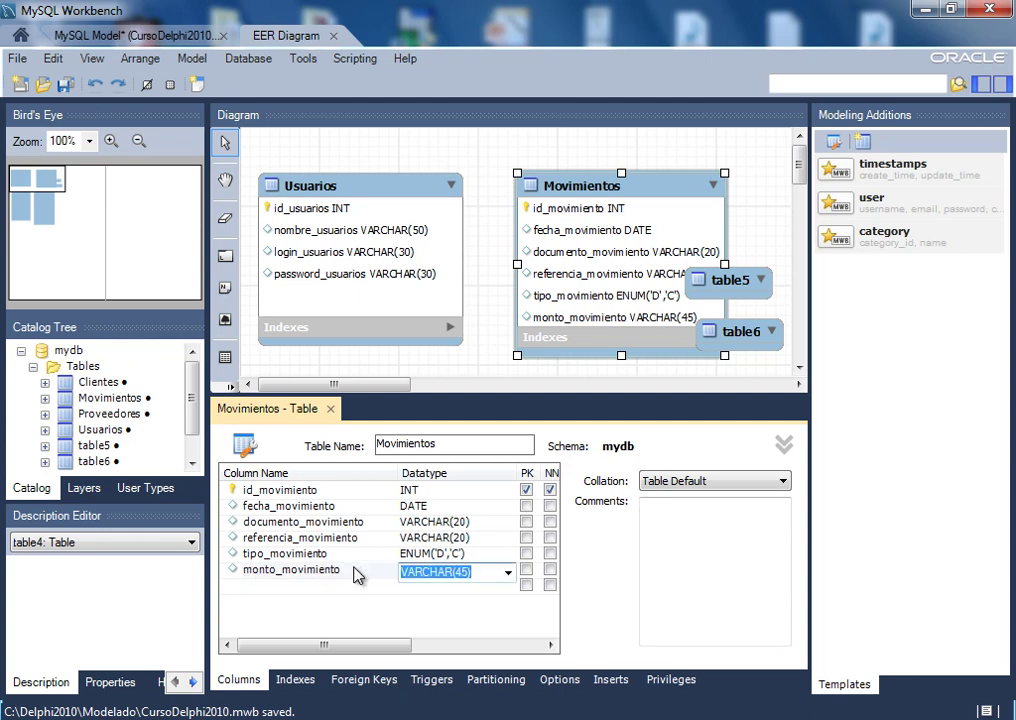
# Set the datatype of monto_movimiento to DECIMAL(10,2) and discard the extra column entry started below it
pyautogui.write('decimal(')
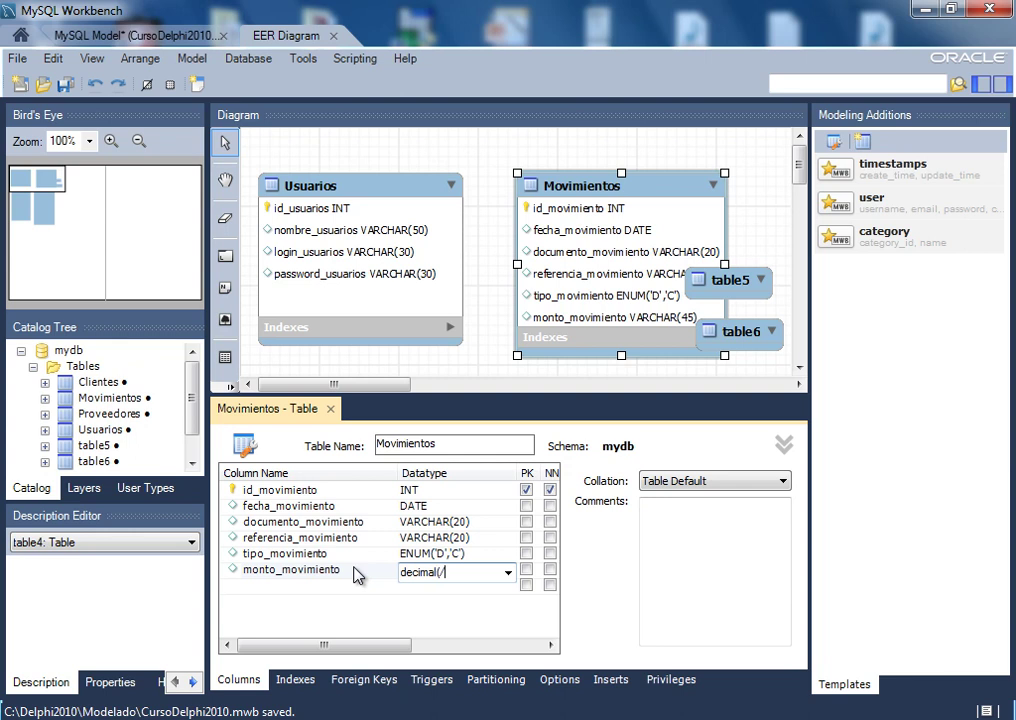
pyautogui.write('10,2)')
pyautogui.press('Return')
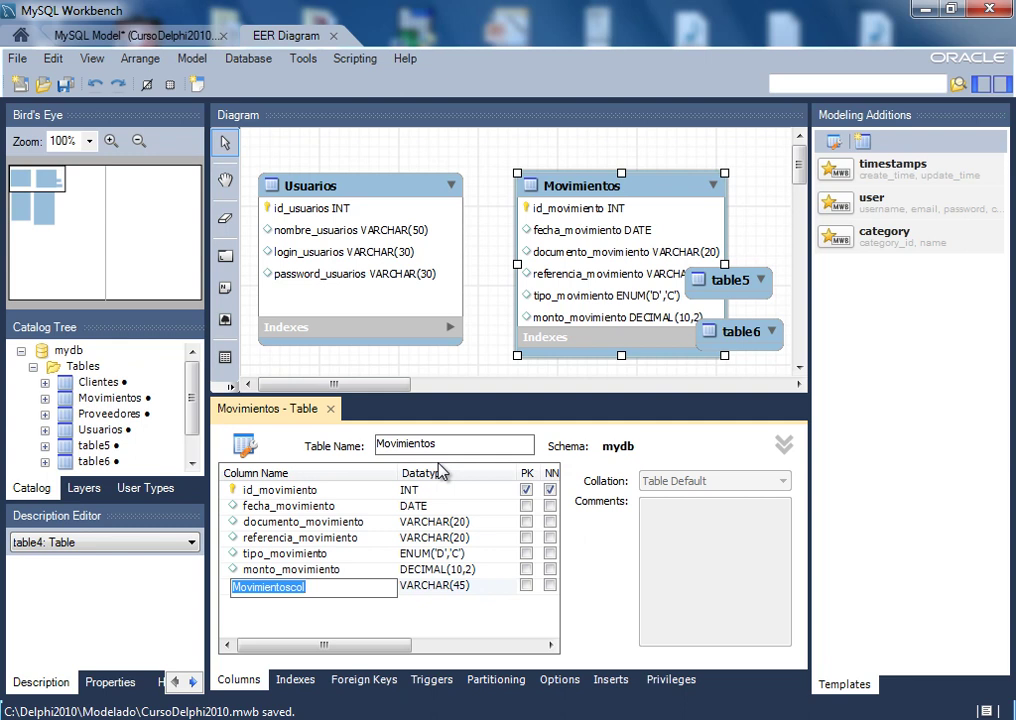
pyautogui.press('BackSpace')
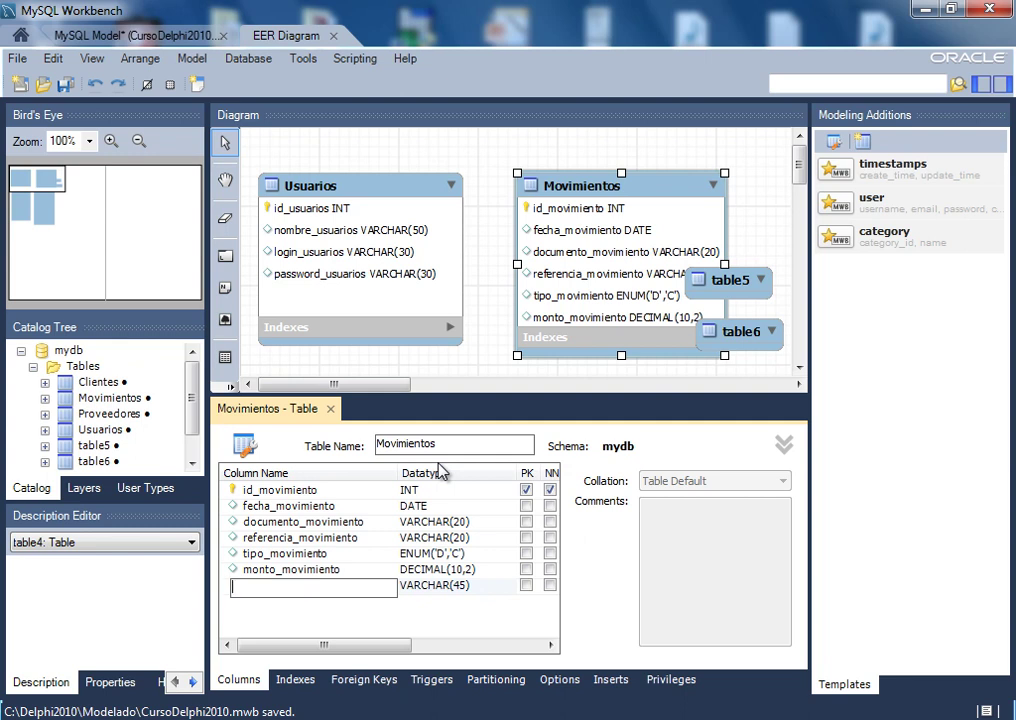
pyautogui.click(322, 572)
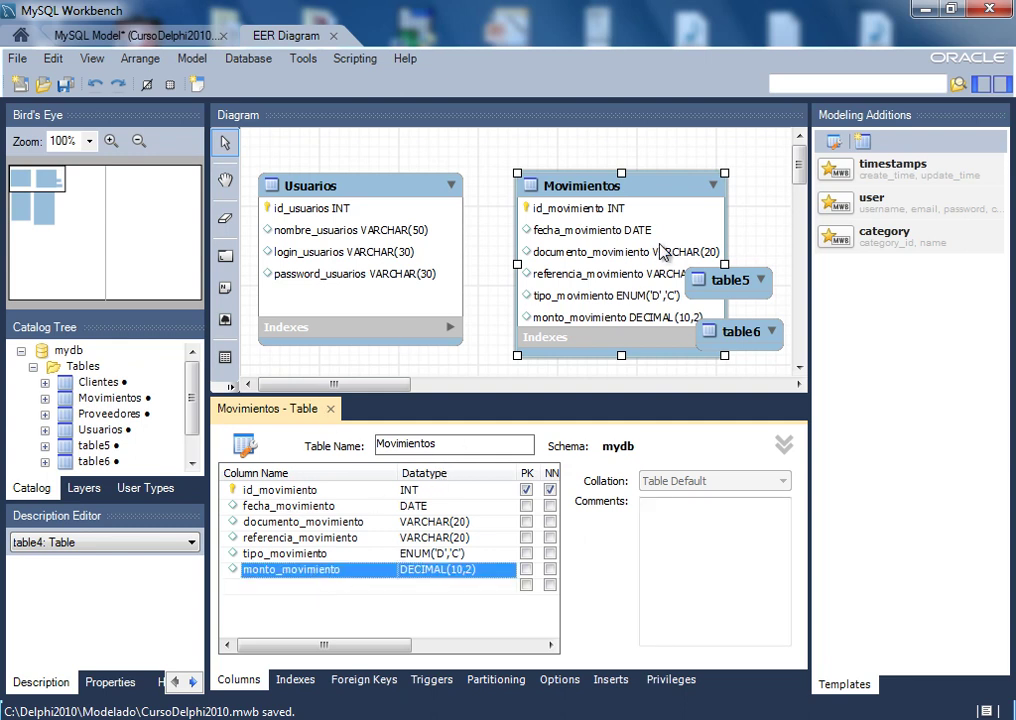
# Move the Movimientos table closer to Usuarios in the diagram and save the model
pyautogui.moveTo(597, 196); pyautogui.dragTo(567, 189)
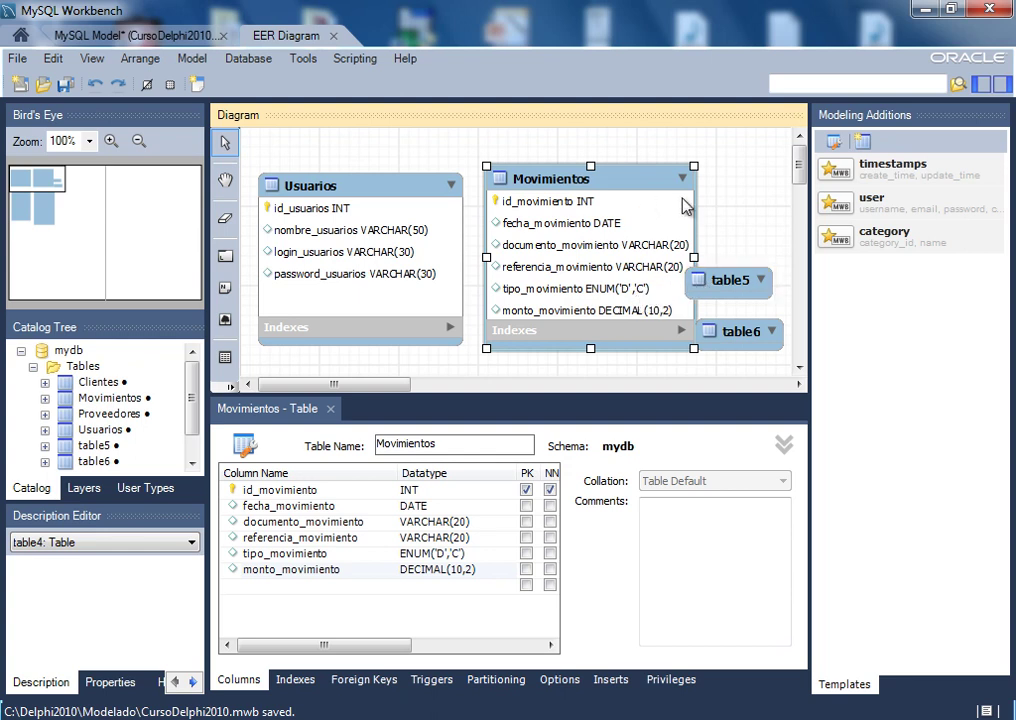
pyautogui.click(65, 87)
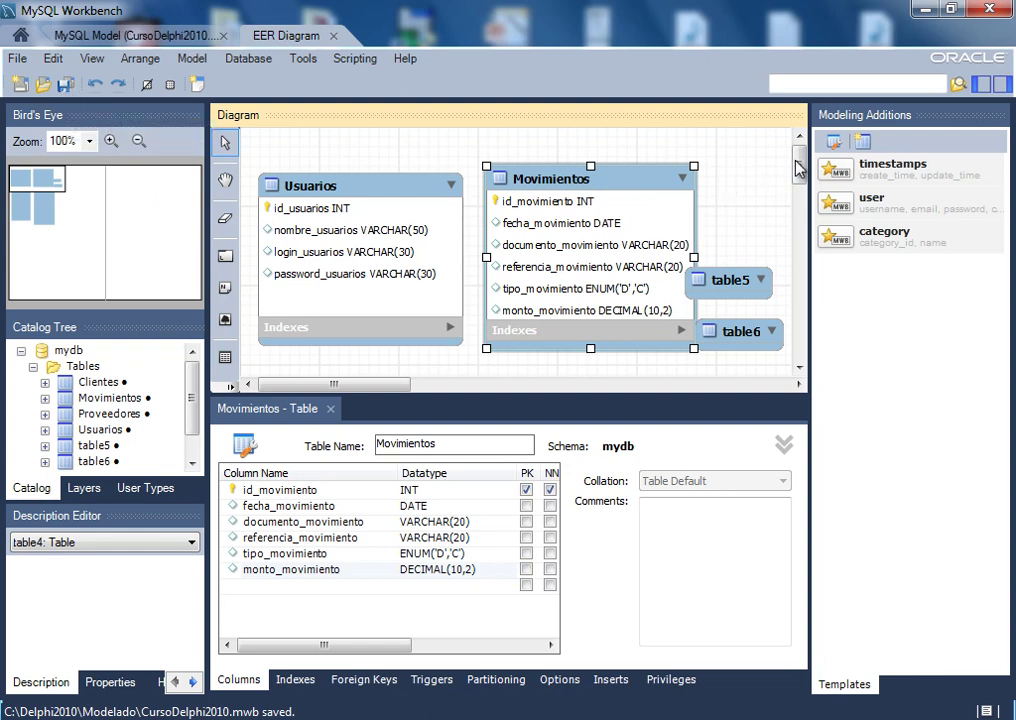
# Move table6 beside Proveedores and table5 beside Movimientos, clear of the other tables, and save the model
pyautogui.moveTo(799, 160)
pyautogui.mouseDown()
pyautogui.moveTo(798, 198)
pyautogui.moveTo(798, 141)
pyautogui.moveTo(793, 202)
pyautogui.moveTo(786, 150)
pyautogui.mouseUp()
pyautogui.moveTo(805, 195)
pyautogui.mouseDown()
pyautogui.moveTo(807, 220)
pyautogui.moveTo(805, 172)
pyautogui.mouseUp()
pyautogui.moveTo(368, 384); pyautogui.dragTo(468, 385)
pyautogui.moveTo(505, 268); pyautogui.dragTo(543, 347)
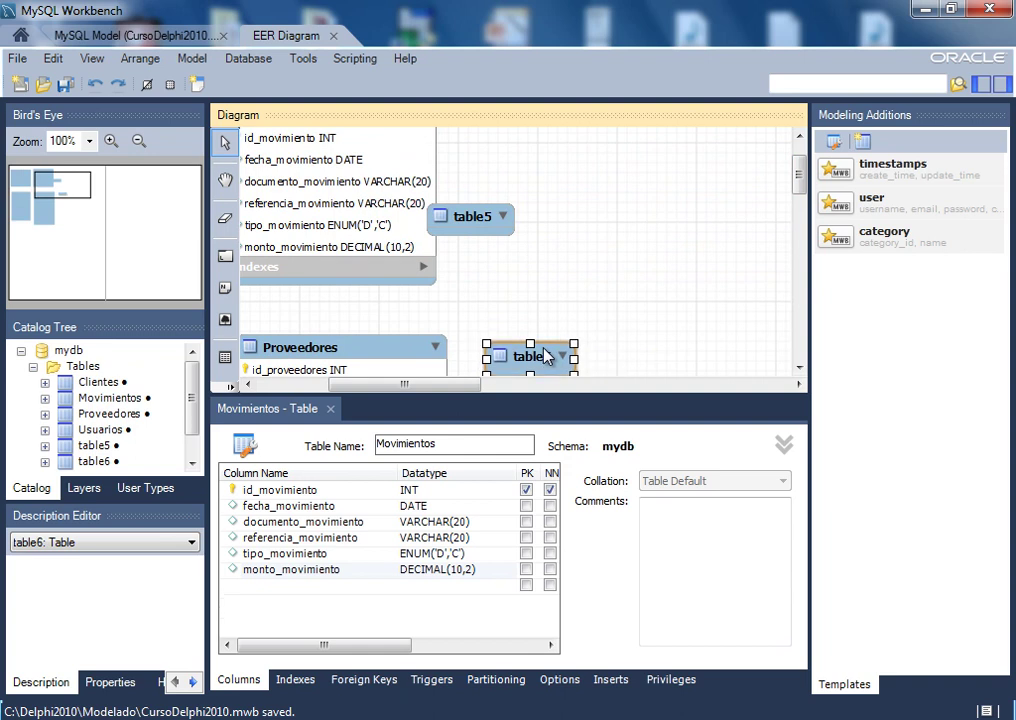
pyautogui.moveTo(486, 215); pyautogui.dragTo(534, 160)
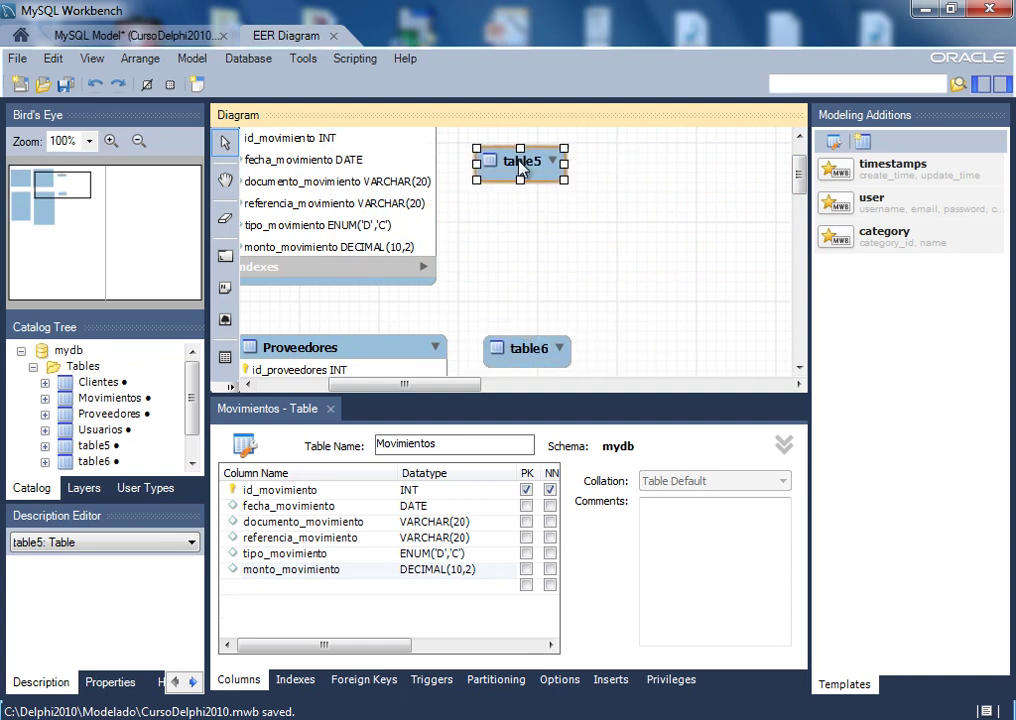
pyautogui.click(65, 84)
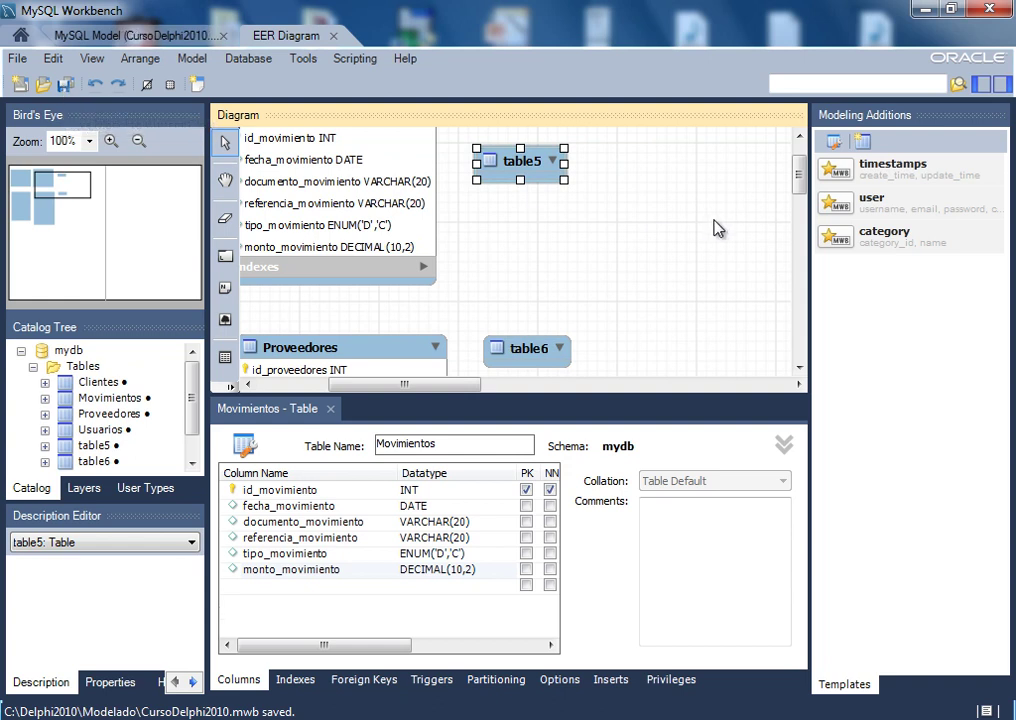